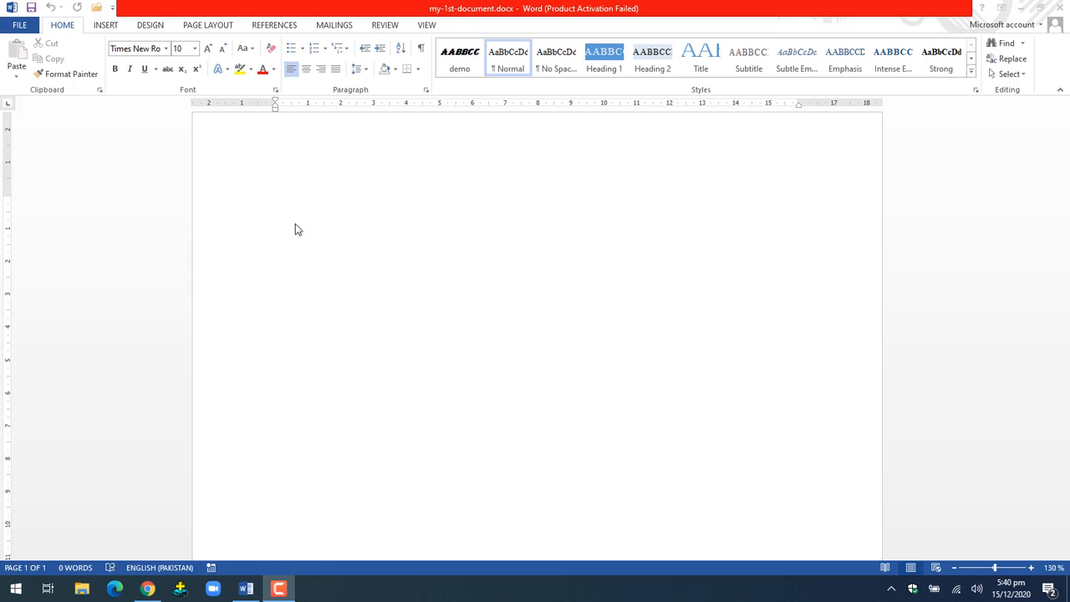
# Step: Enter the sentence "This is my demo paragraph." at the start of the blank document
pyautogui.click(292, 207)
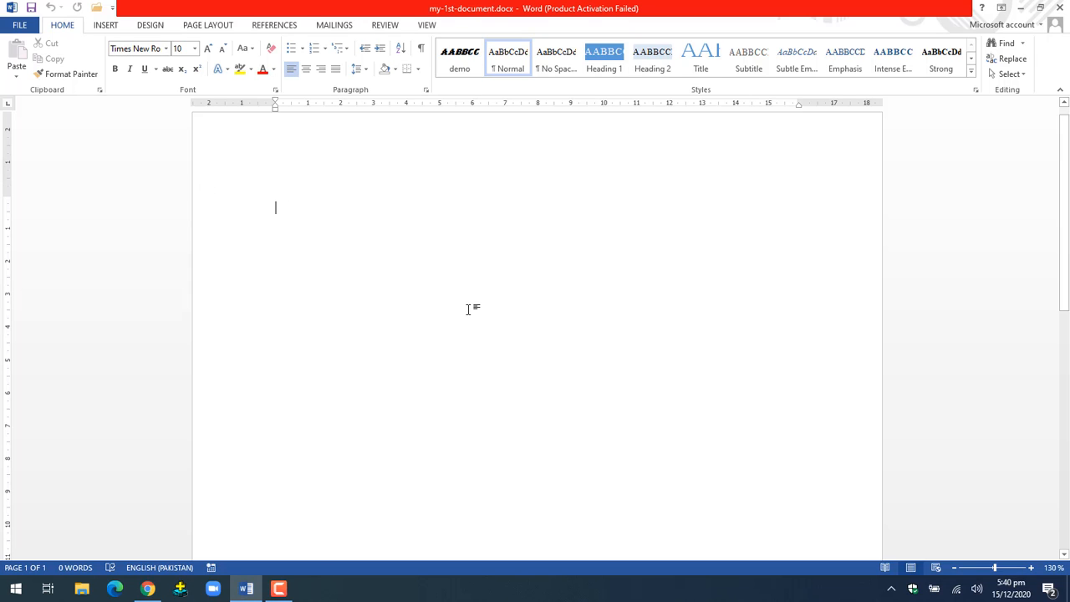
pyautogui.write('This ')
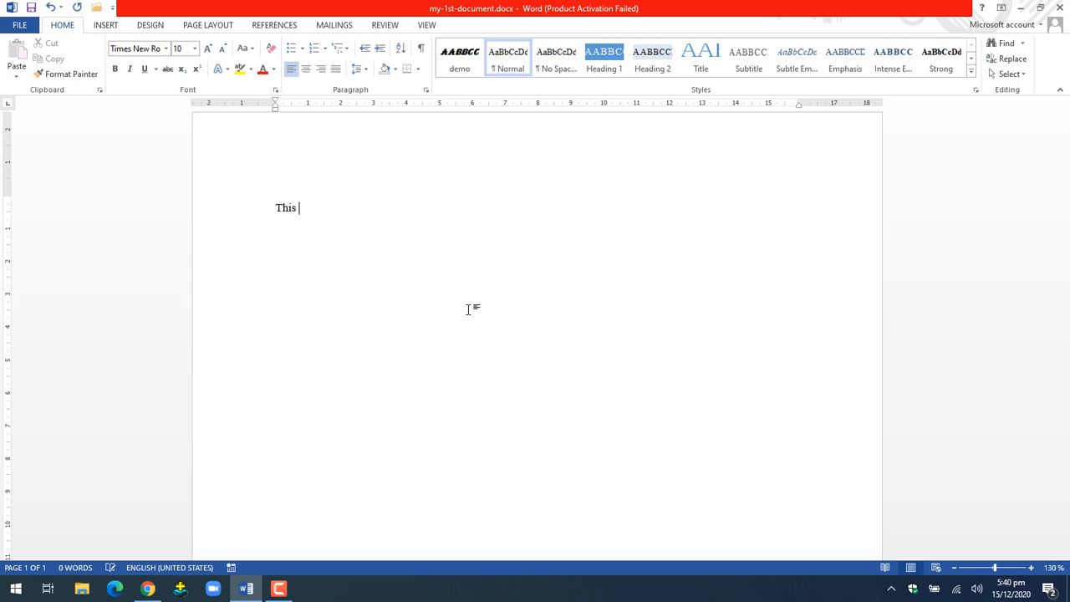
pyautogui.write('is my f')
pyautogui.press('BackSpace')
pyautogui.press('BackSpace')
pyautogui.write('demo paragraph ')
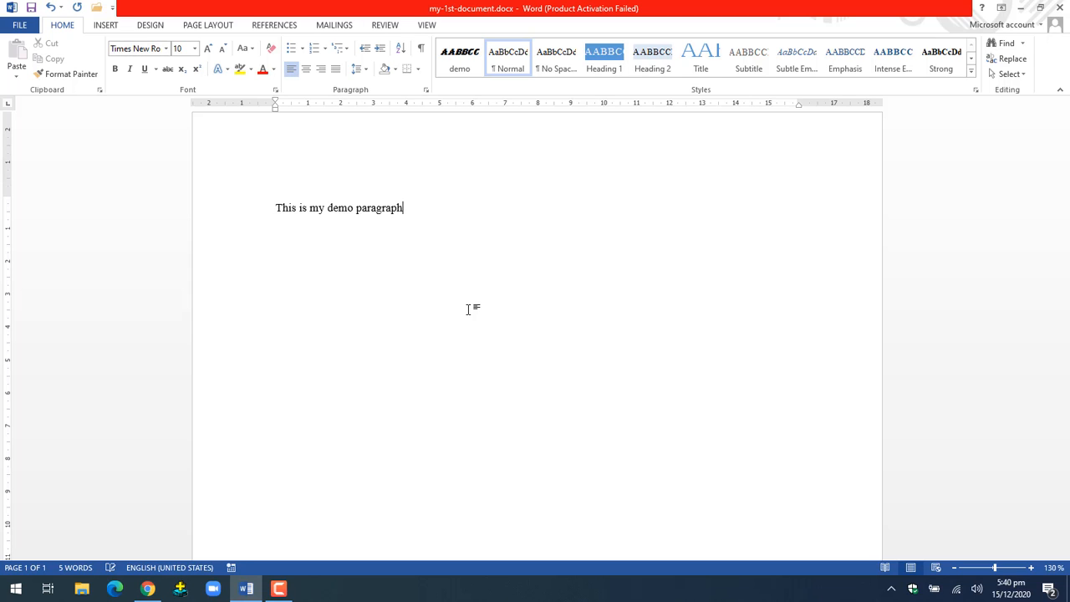
pyautogui.write('.')
# Step: Copy the sentence and paste it repeatedly after itself until it appears four times in a row
pyautogui.hotkey('ctrl', 'a')
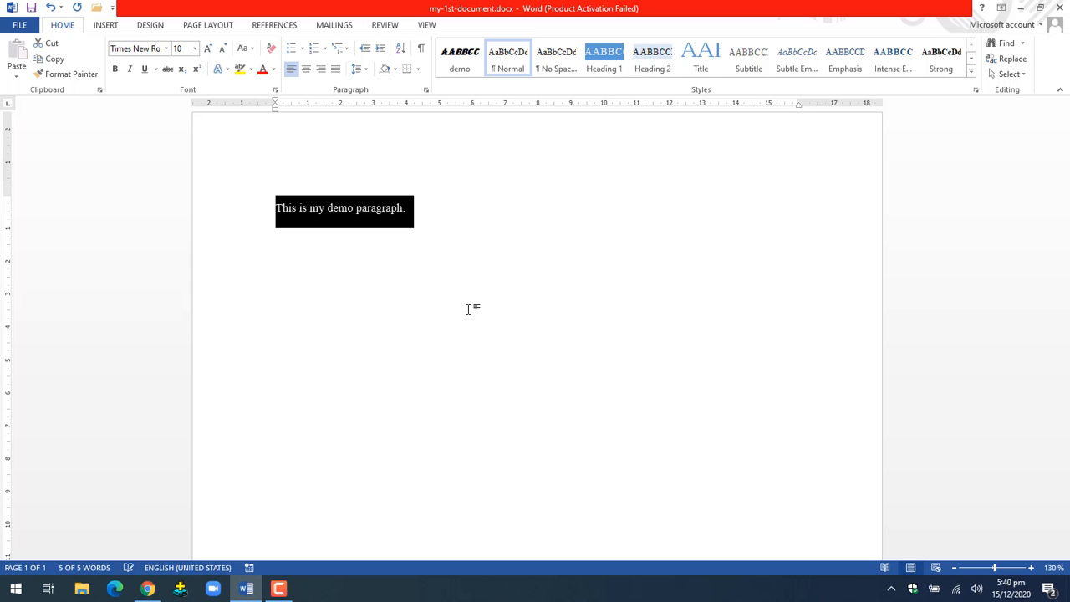
pyautogui.hotkey('ctrl', 'c')
pyautogui.press('Right')
pyautogui.hotkey('ctrl', 'v')
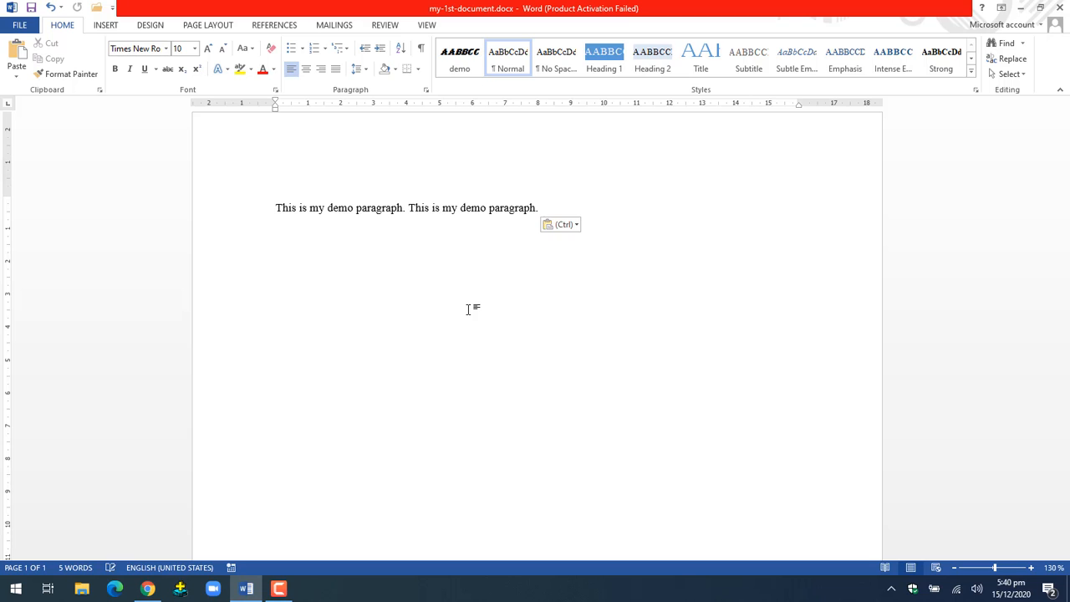
pyautogui.press('BackSpace')
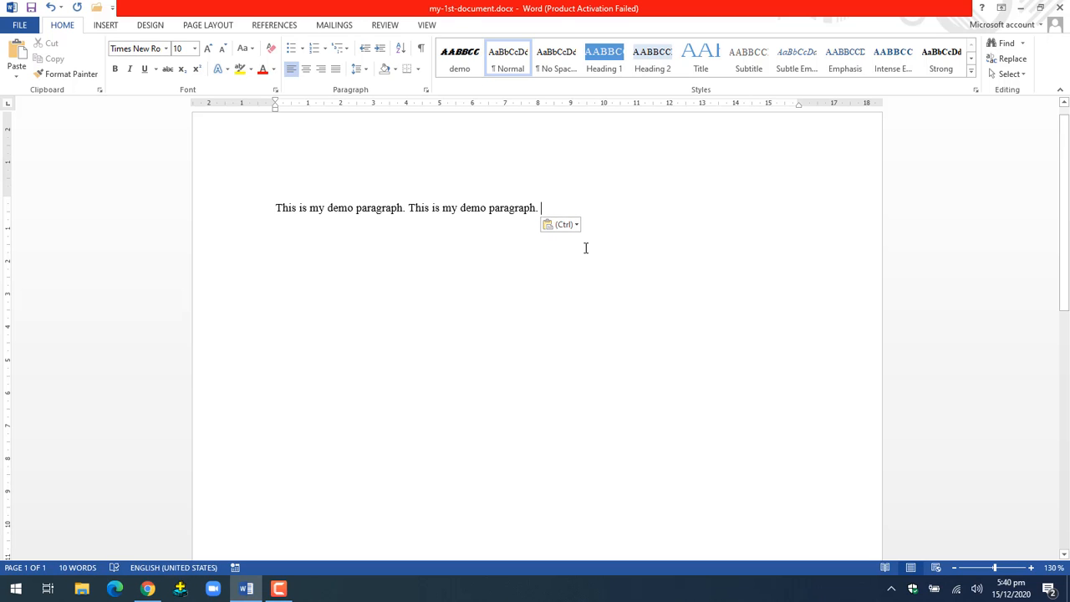
pyautogui.hotkey('ctrl', 'v')
pyautogui.press('ctrl')
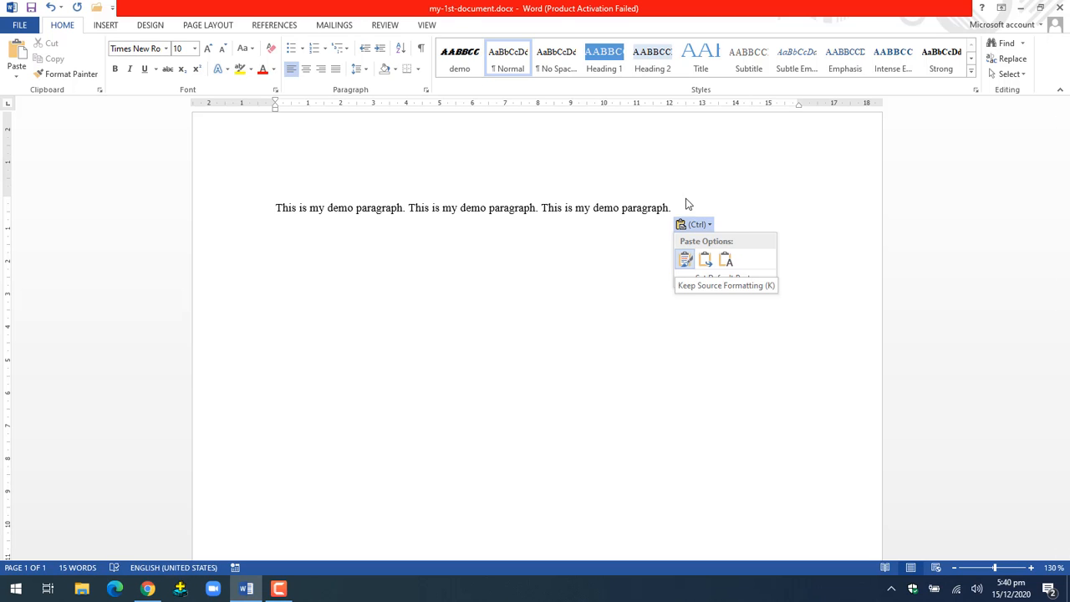
pyautogui.press('Escape')
pyautogui.hotkey('ctrl', 'v')
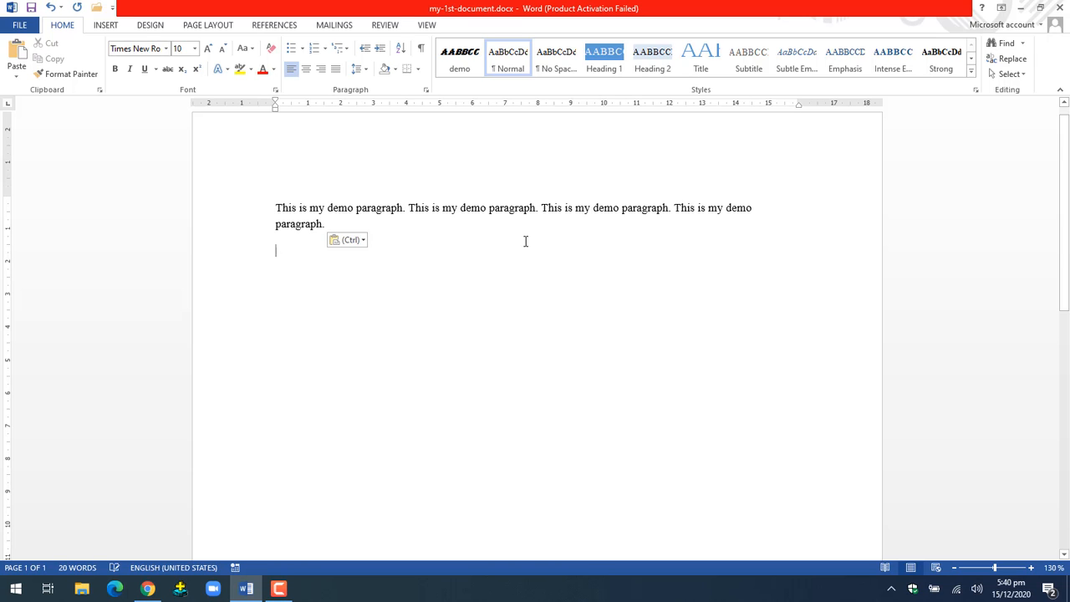
# Step: Copy the first line of text and paste it repeatedly at the paragraph's end until the text fills seven lines
pyautogui.click(755, 206)
pyautogui.hotkey('shift', 'Home')
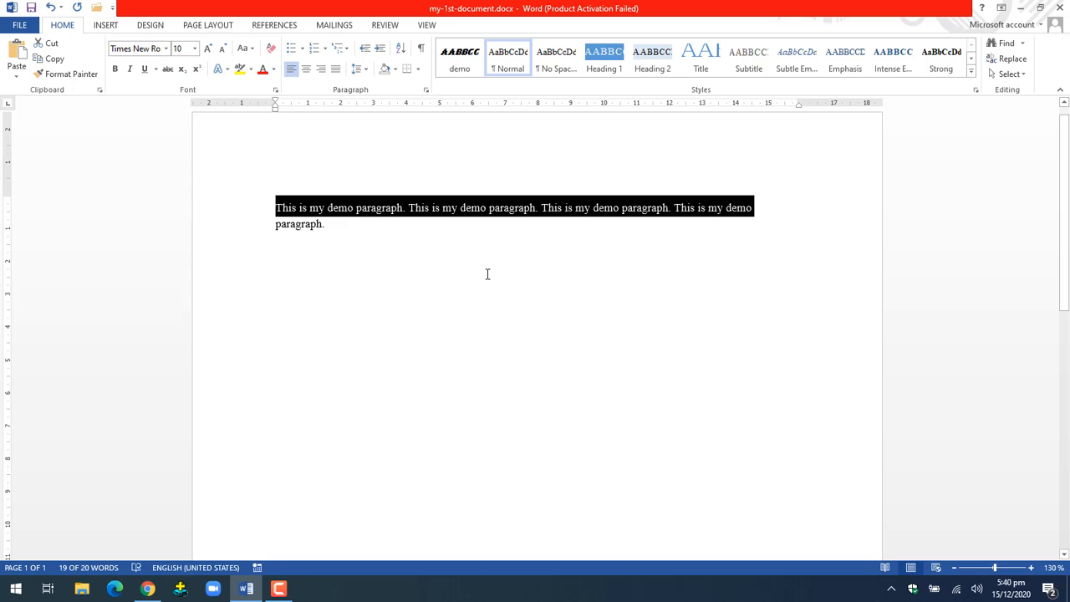
pyautogui.click(346, 232)
pyautogui.hotkey('ctrl', 'v')
pyautogui.hotkey('ctrl', 'v')
pyautogui.hotkey('ctrl', 'v')
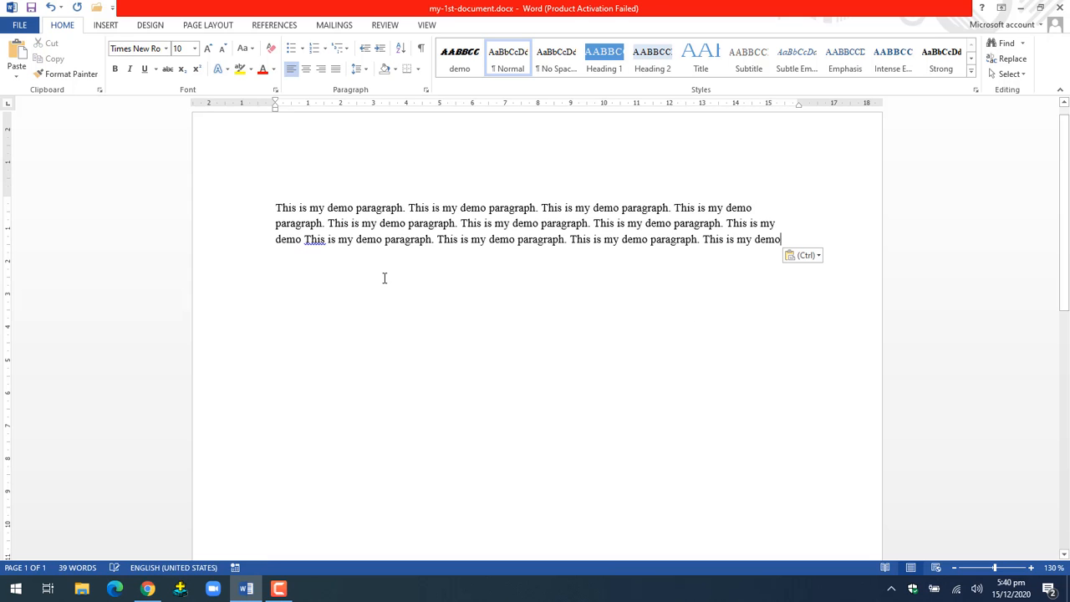
pyautogui.hotkey('ctrl', 'v')
pyautogui.hotkey('ctrl', 'v')
pyautogui.hotkey('ctrl', 'v')
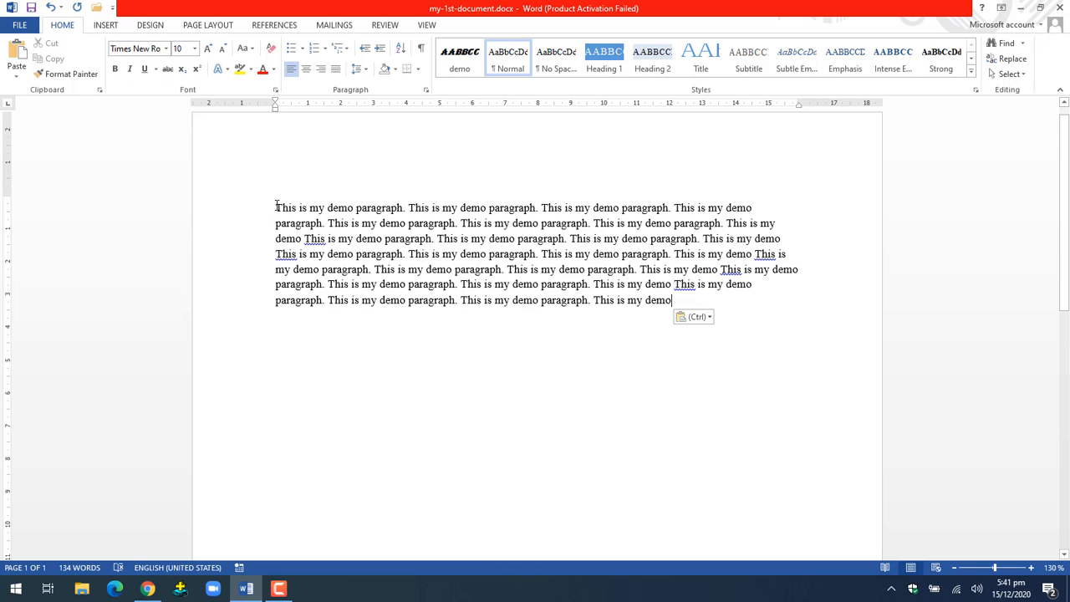
# Step: Change the font of the whole paragraph to Arial
pyautogui.moveTo(276, 208); pyautogui.dragTo(676, 301)
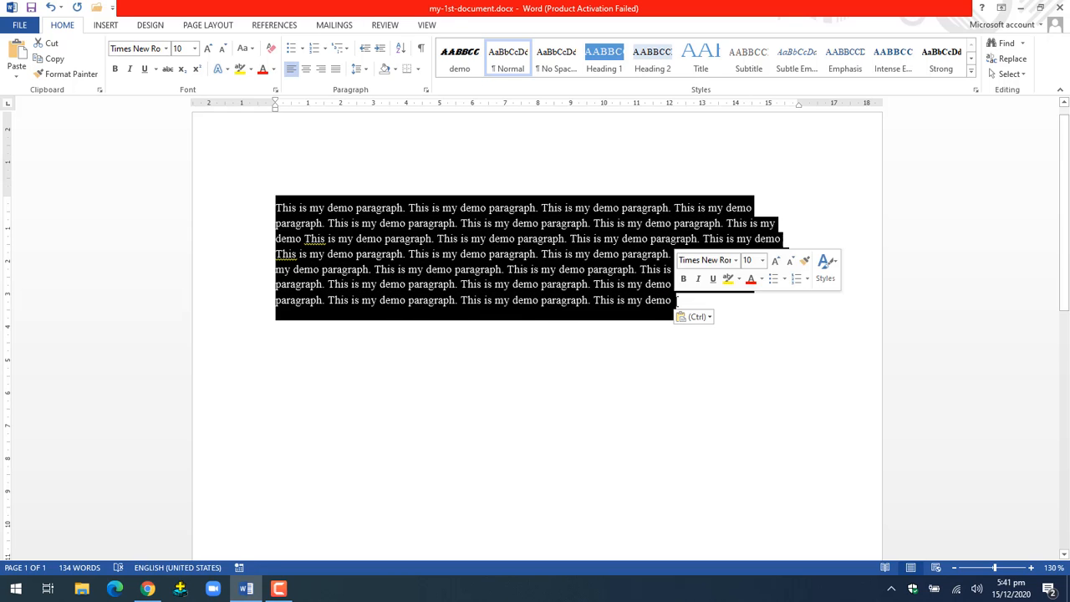
pyautogui.click(166, 48)
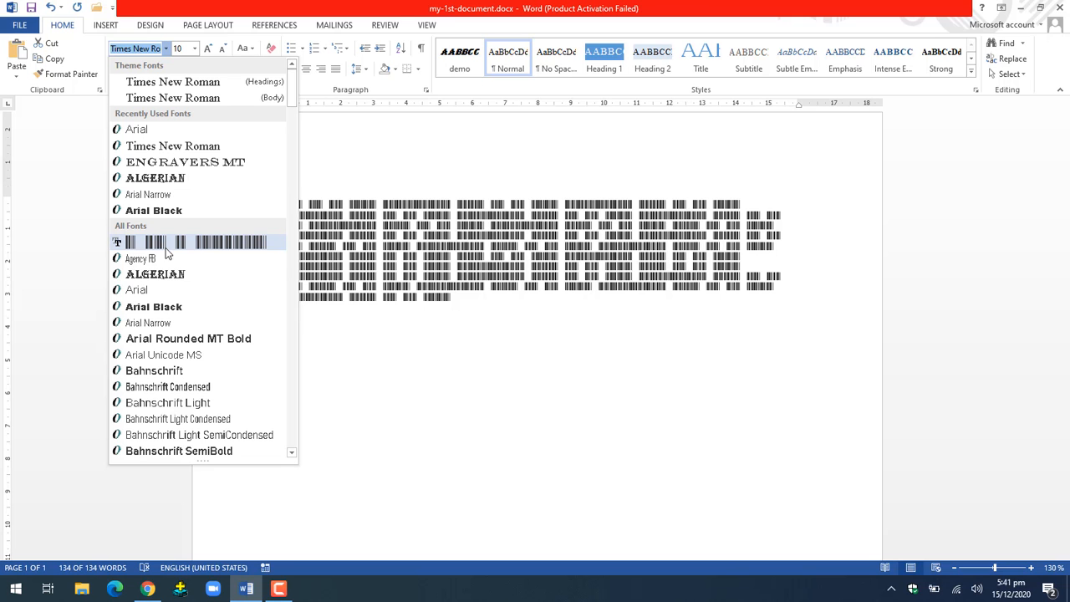
pyautogui.click(136, 290)
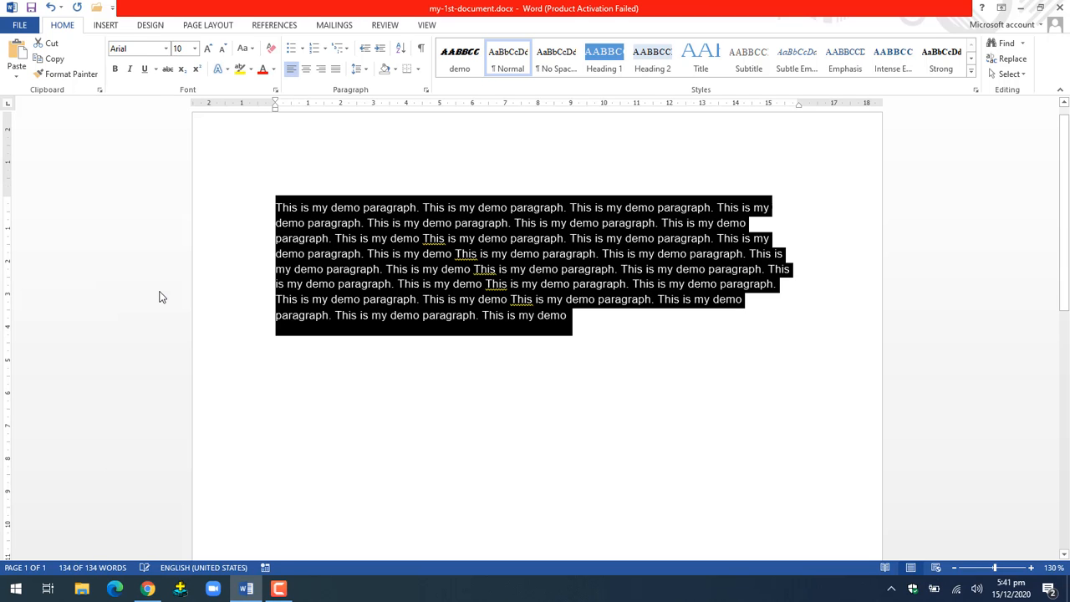
pyautogui.click(380, 365)
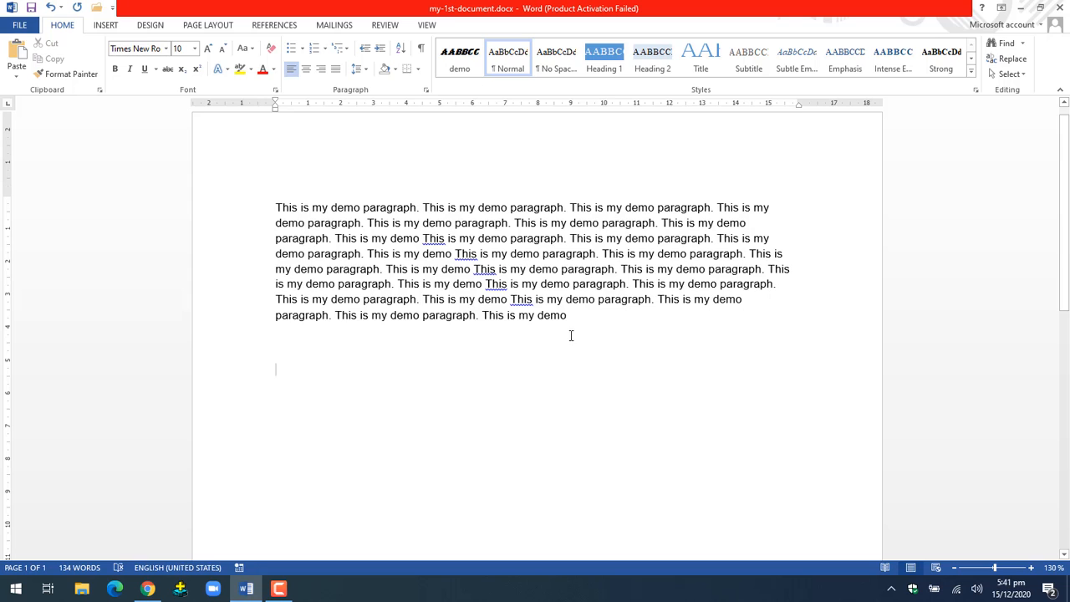
# Step: Set the font size of the whole paragraph to 14
pyautogui.moveTo(567, 317); pyautogui.dragTo(248, 208)
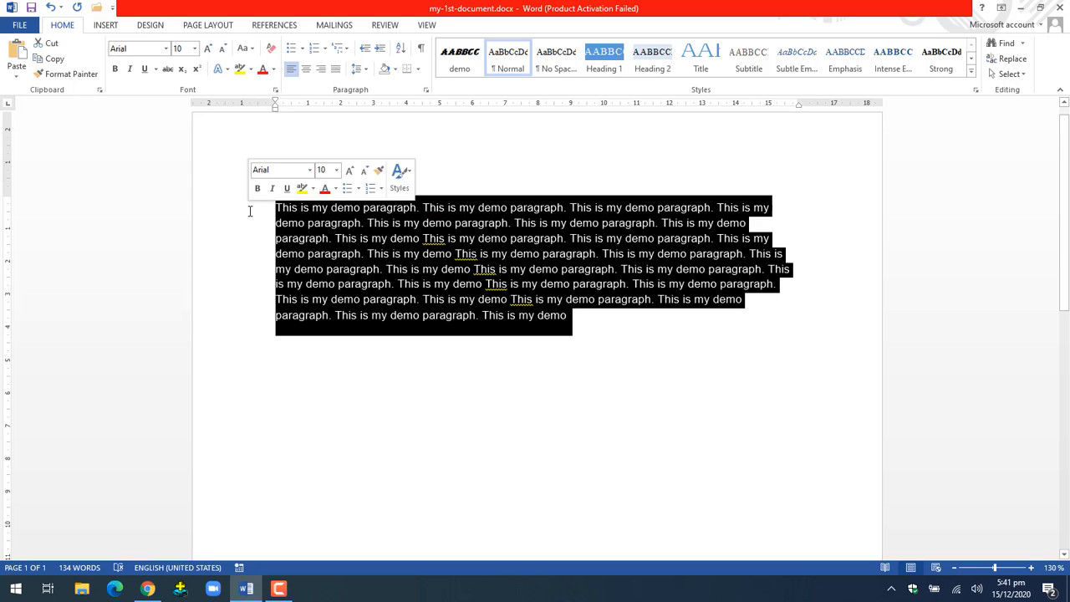
pyautogui.click(195, 49)
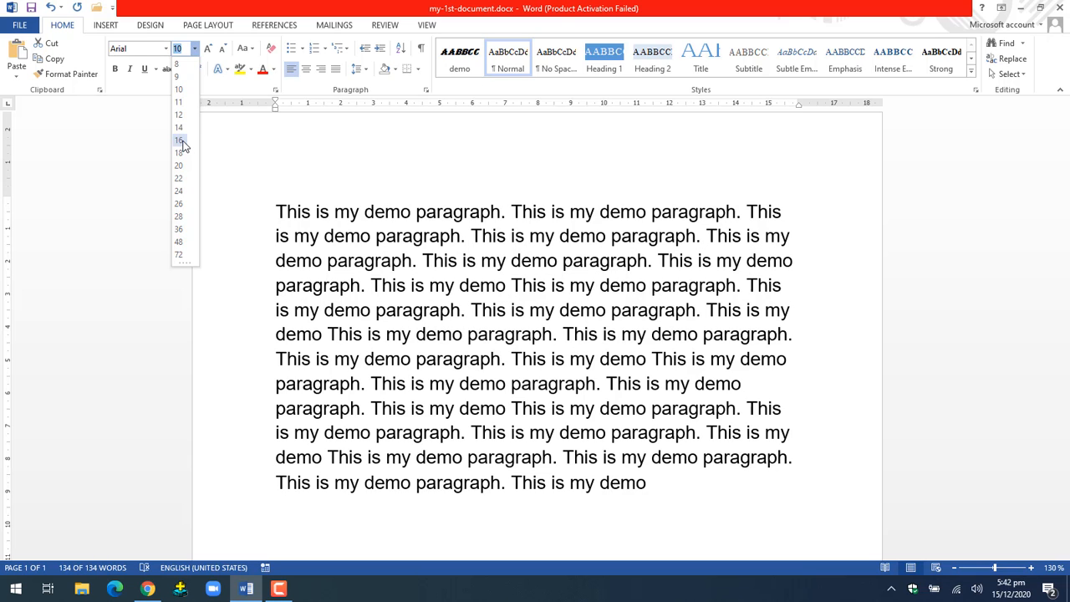
pyautogui.click(181, 128)
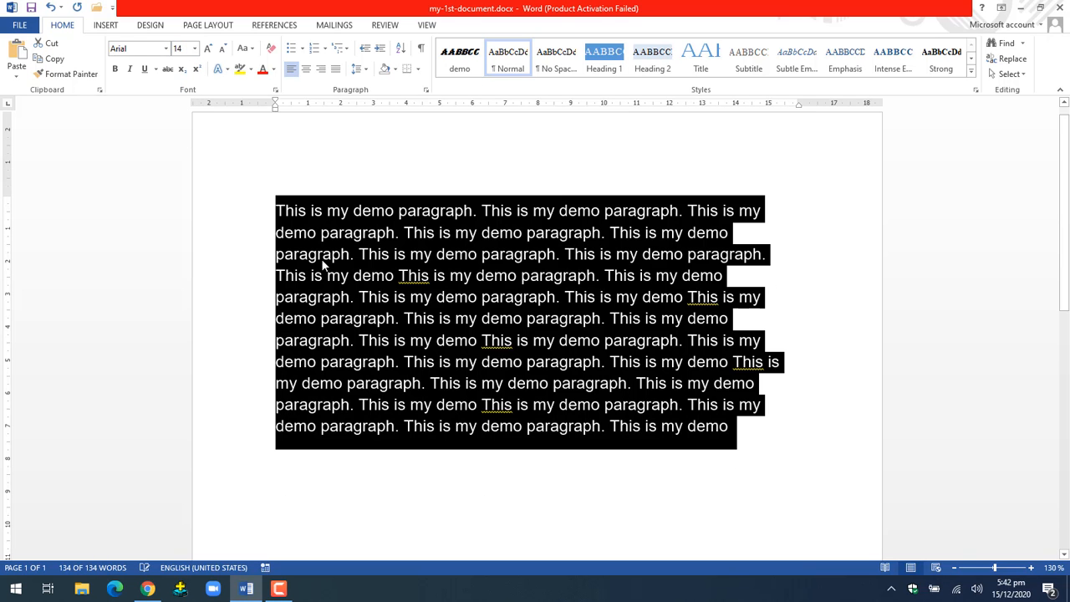
pyautogui.click(254, 254)
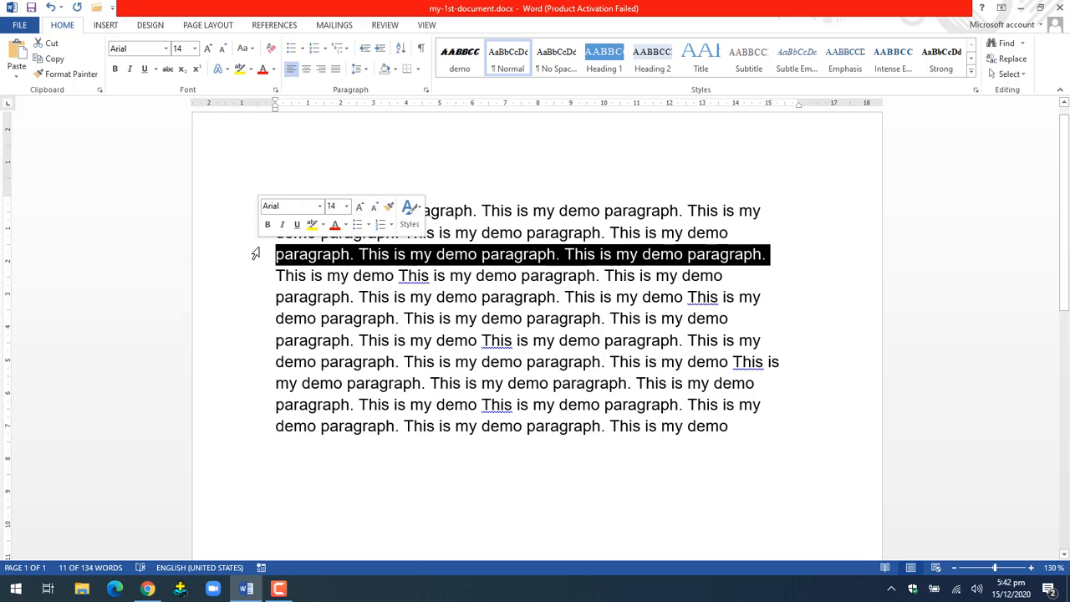
pyautogui.click(526, 362)
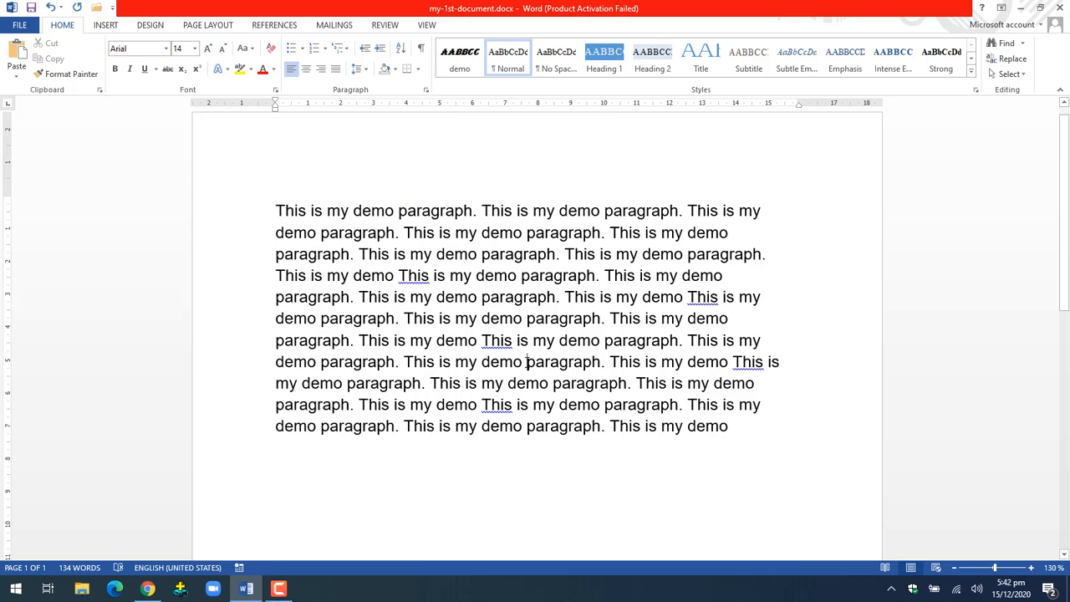
# Step: Enlarge the whole paragraph's text by two size increments to 18
pyautogui.moveTo(761, 425); pyautogui.dragTo(270, 200)
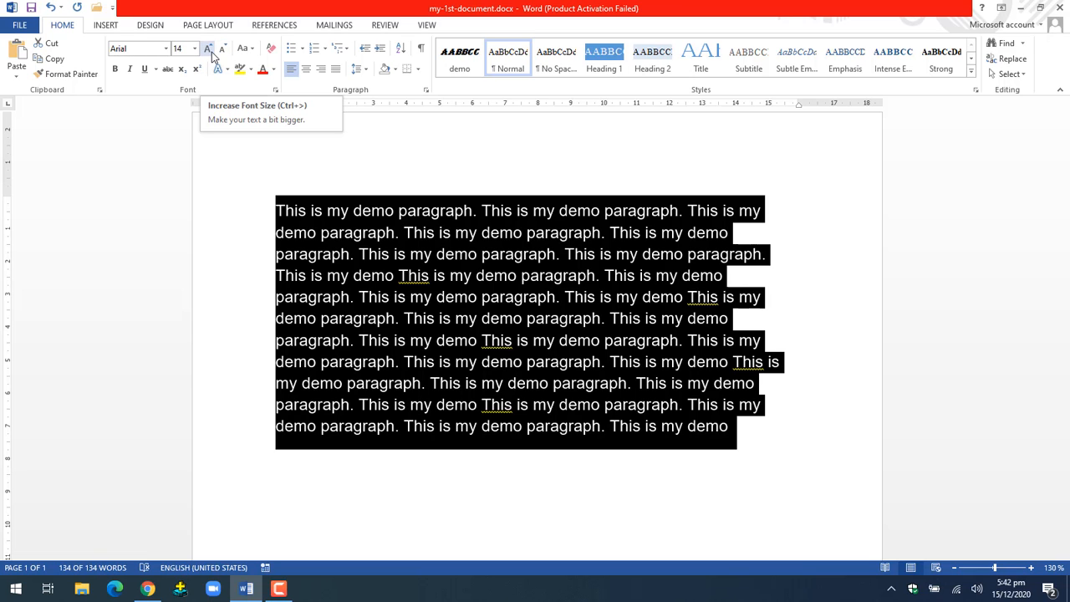
pyautogui.click(207, 49)
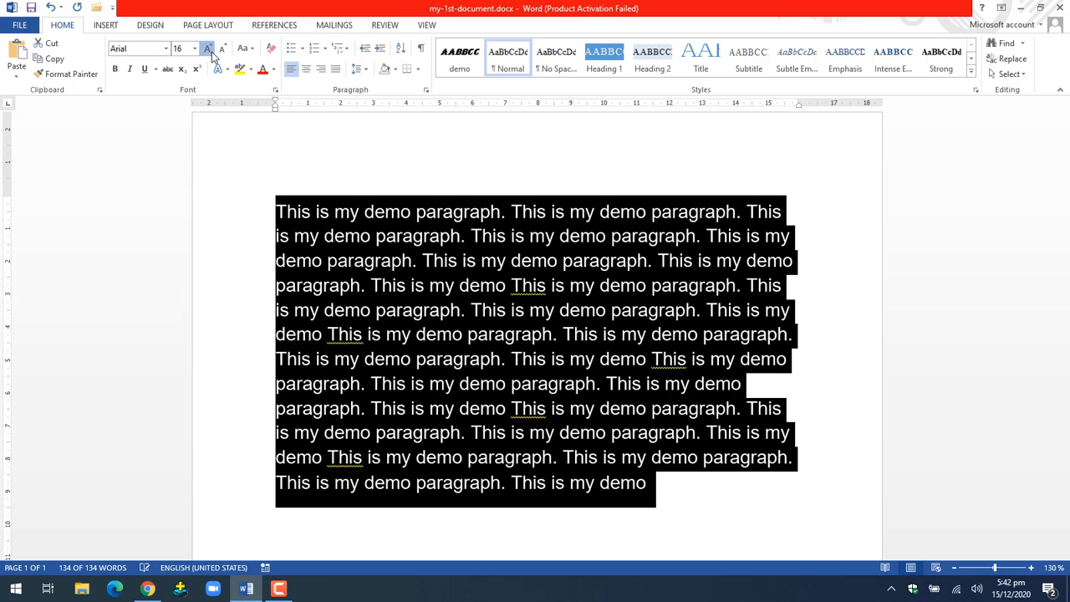
pyautogui.click(207, 49)
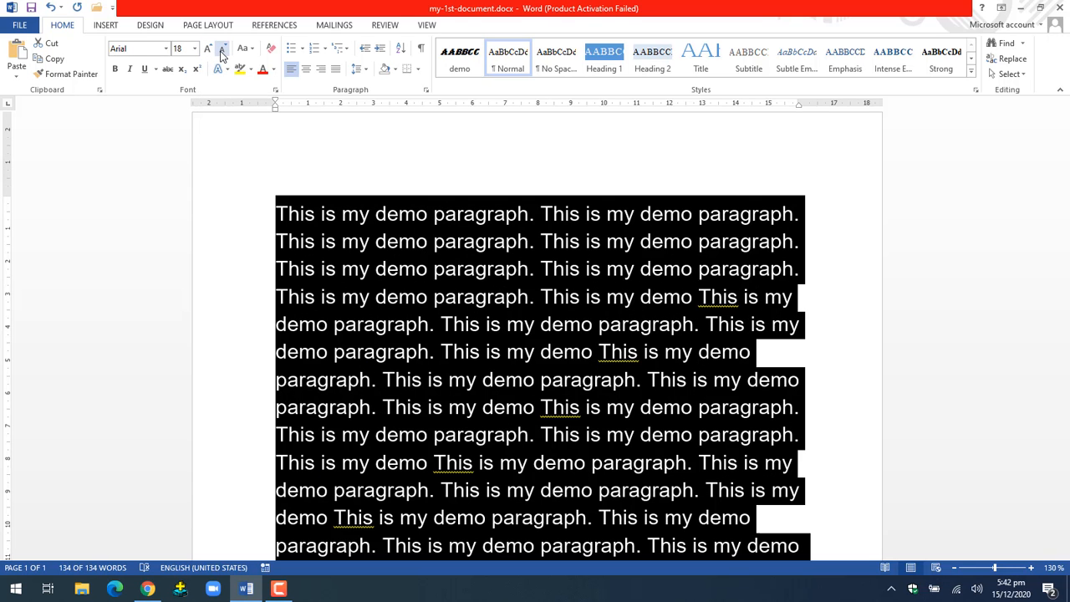
# Step: Shrink the whole paragraph's text in increments to size 9, and enlarge it by one increment to 10
pyautogui.click(222, 50)
pyautogui.click(222, 50)
pyautogui.click(221, 50)
pyautogui.click(221, 50)
pyautogui.click(221, 51)
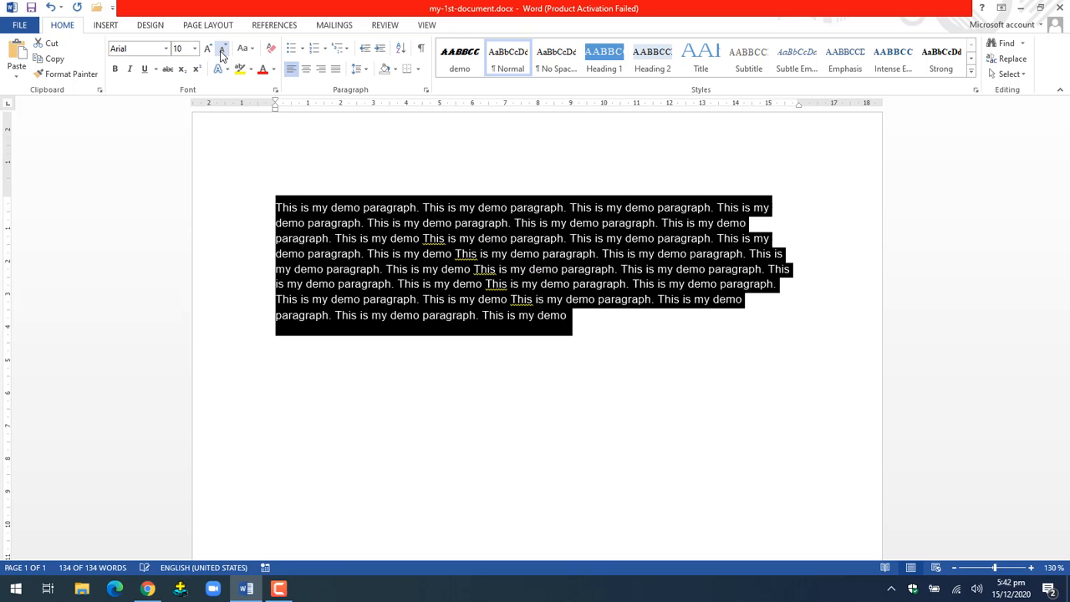
pyautogui.click(222, 51)
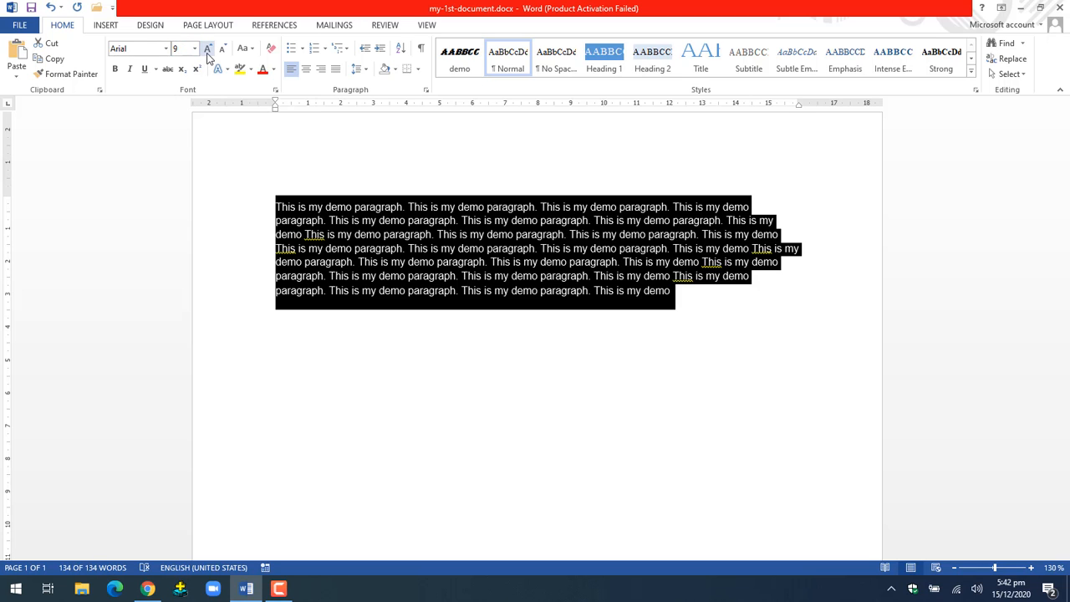
pyautogui.click(207, 48)
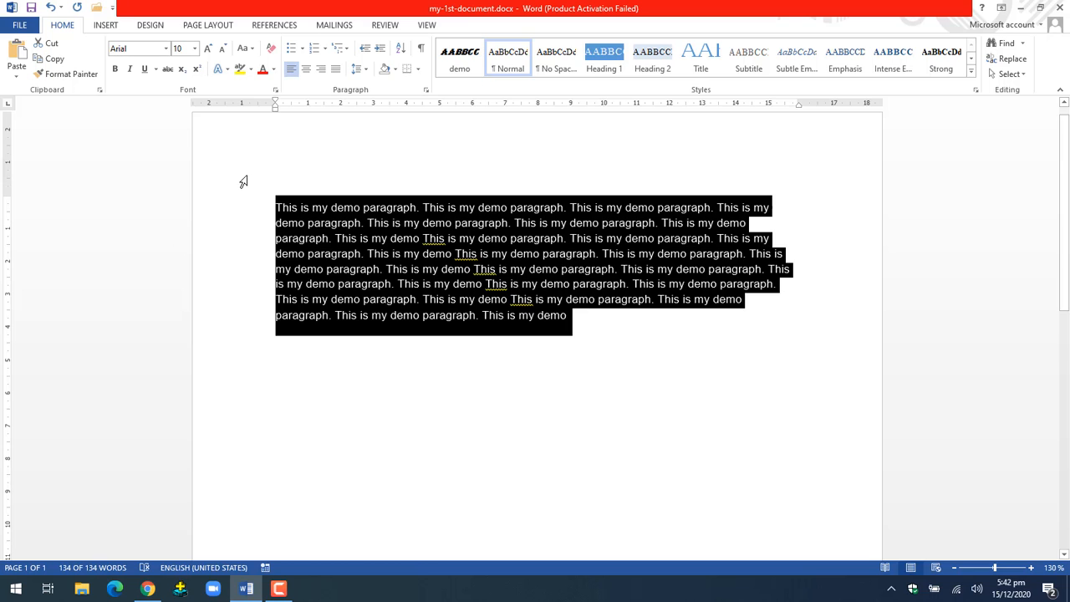
# Step: Insert a new line above the paragraph and enter "Heading" on it
pyautogui.click(258, 315)
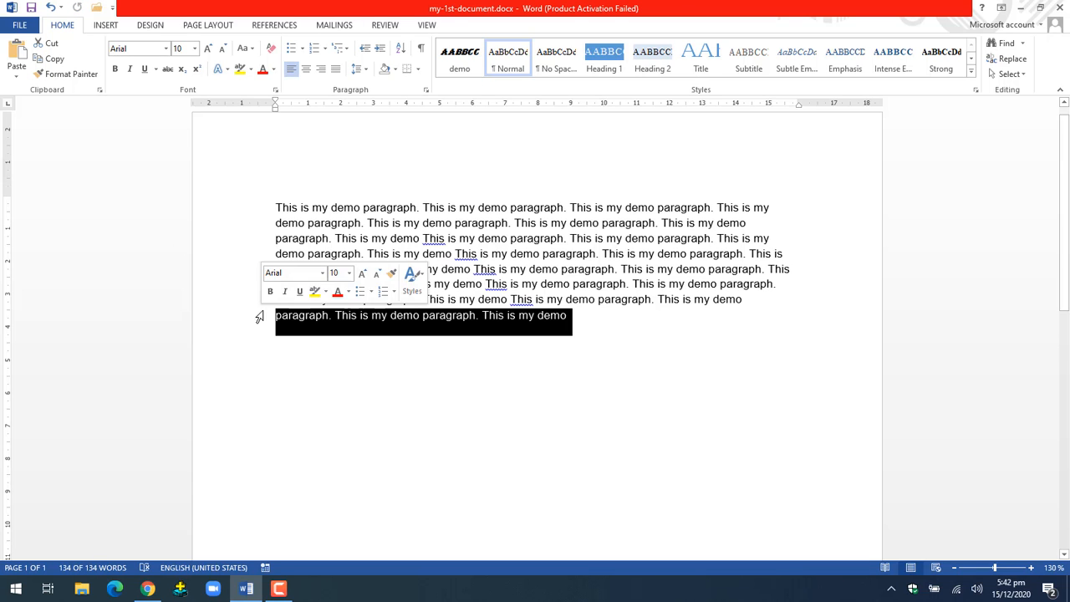
pyautogui.click(279, 195)
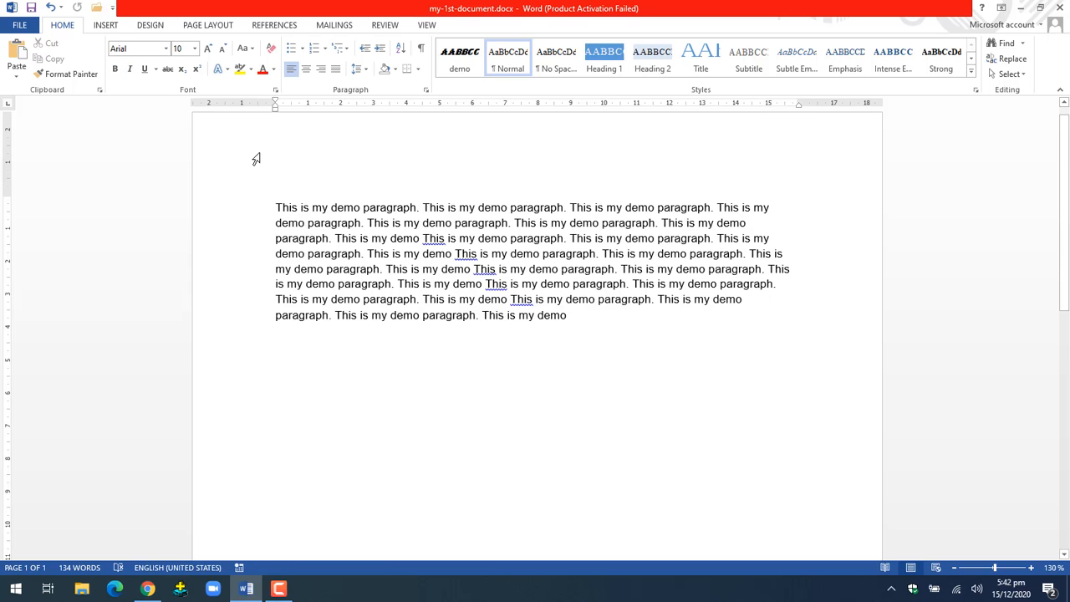
pyautogui.press('Return')
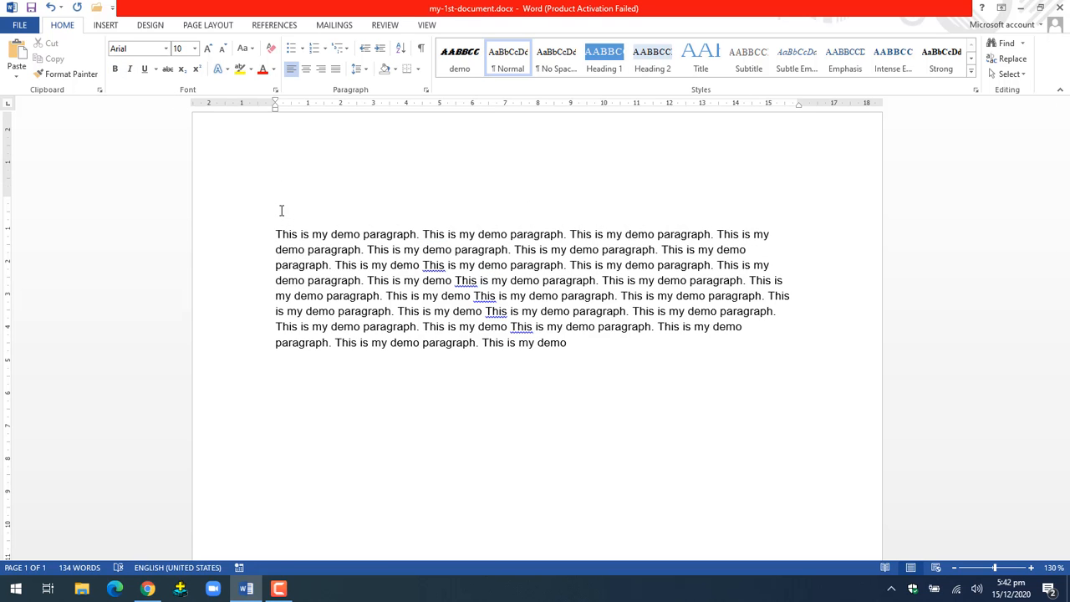
pyautogui.write('Heading')
# Step: Make the word "Heading" above the paragraph bold
pyautogui.doubleClick(281, 209)
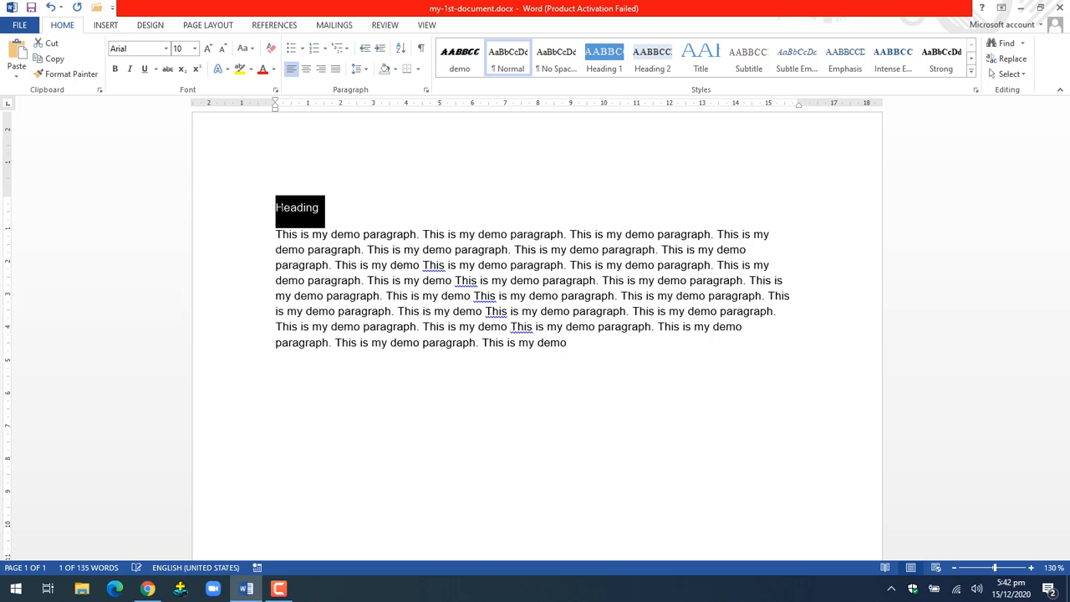
pyautogui.click(117, 71)
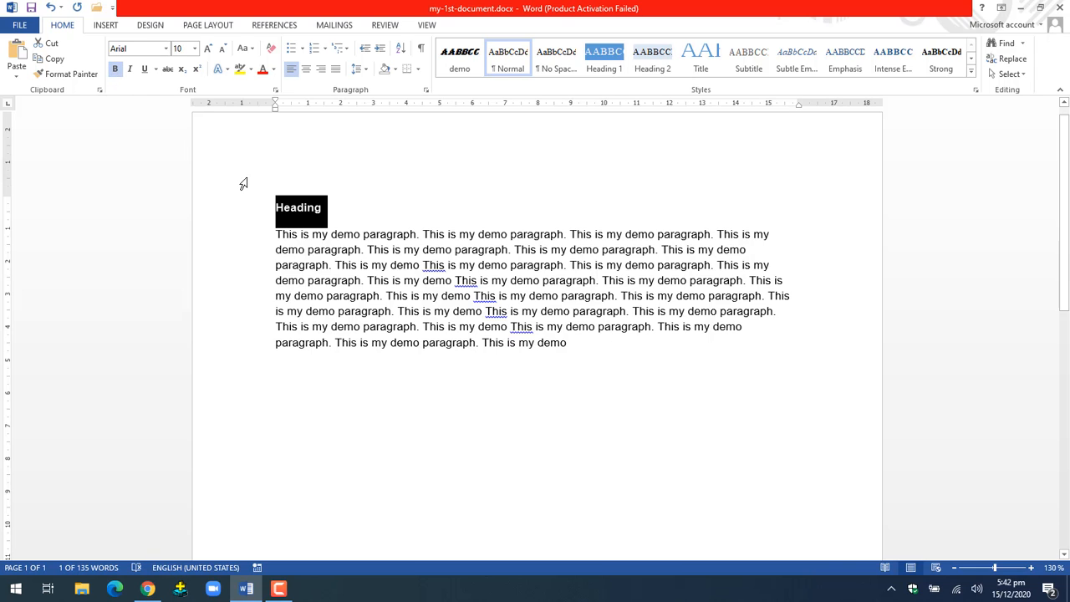
pyautogui.click(329, 212)
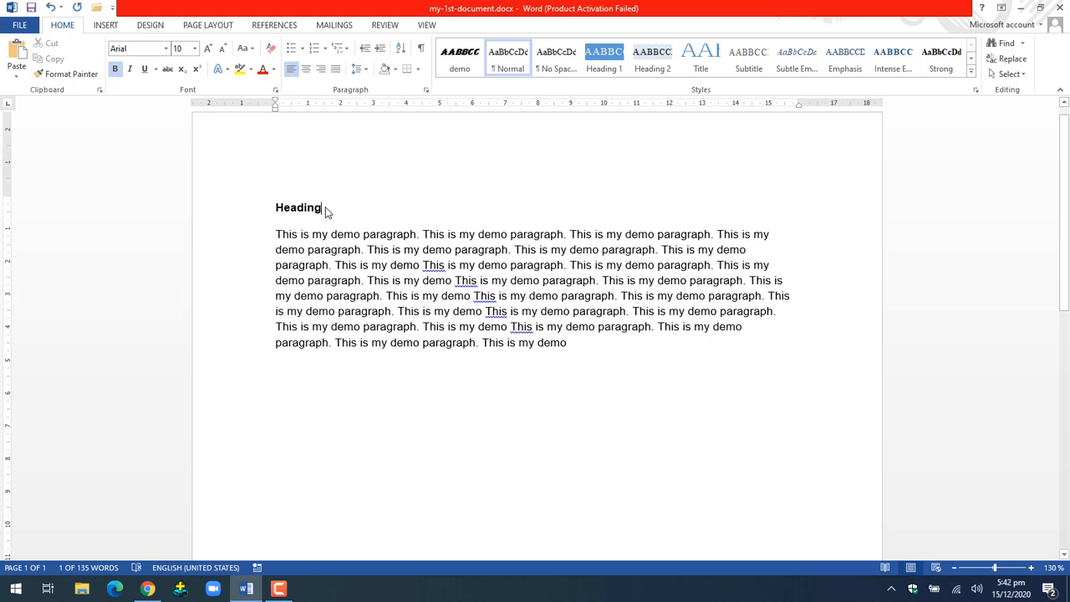
# Step: Remove the bold formatting from the "Heading" line
pyautogui.click(242, 206)
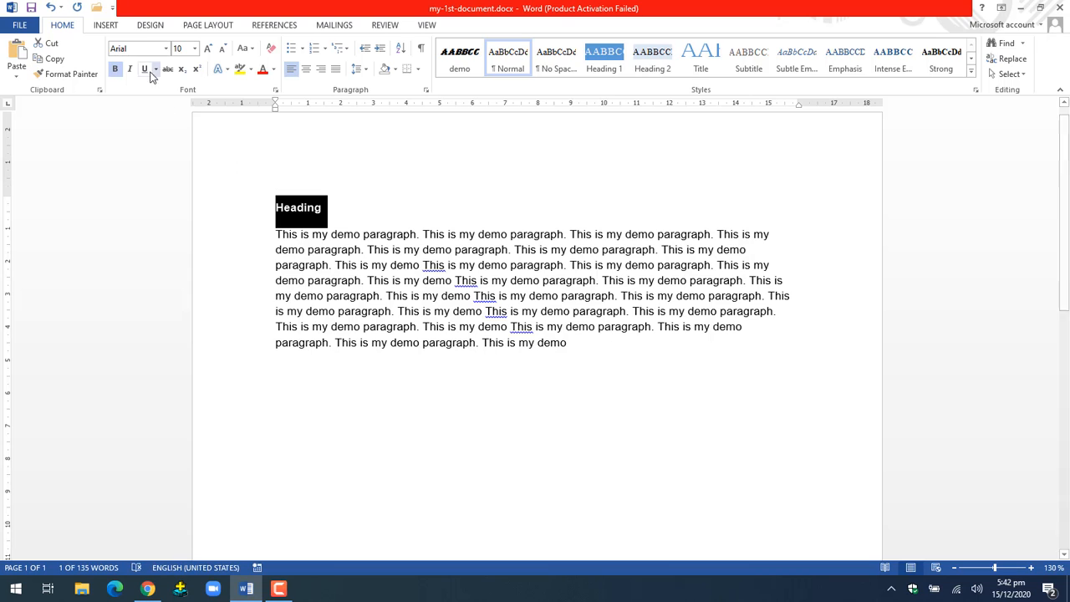
pyautogui.click(120, 71)
pyautogui.click(280, 209)
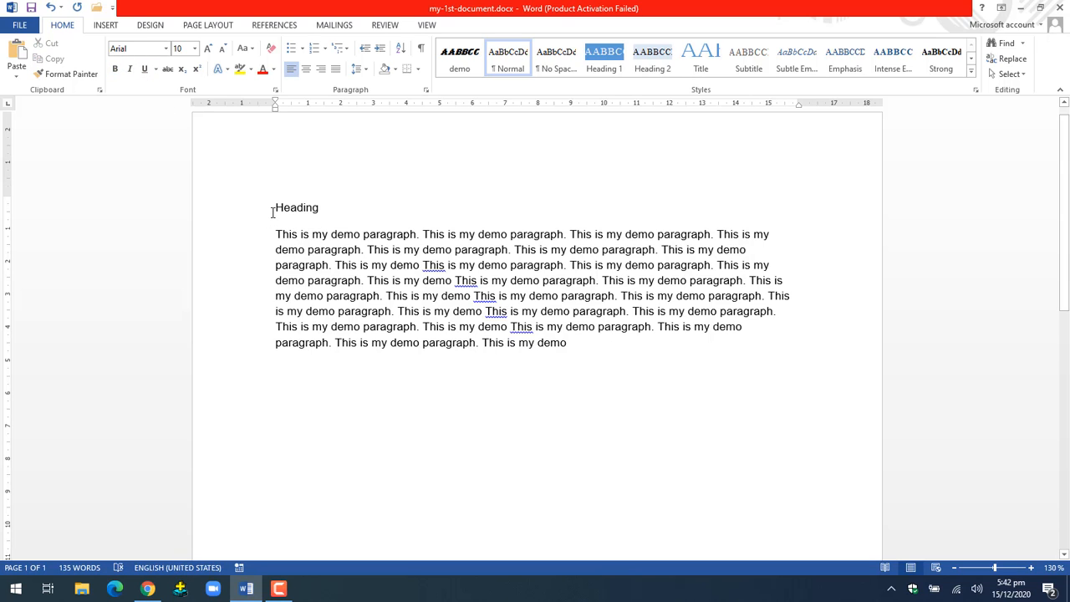
# Step: Make the word "Heading" above the paragraph bold again
pyautogui.moveTo(274, 209); pyautogui.dragTo(328, 211)
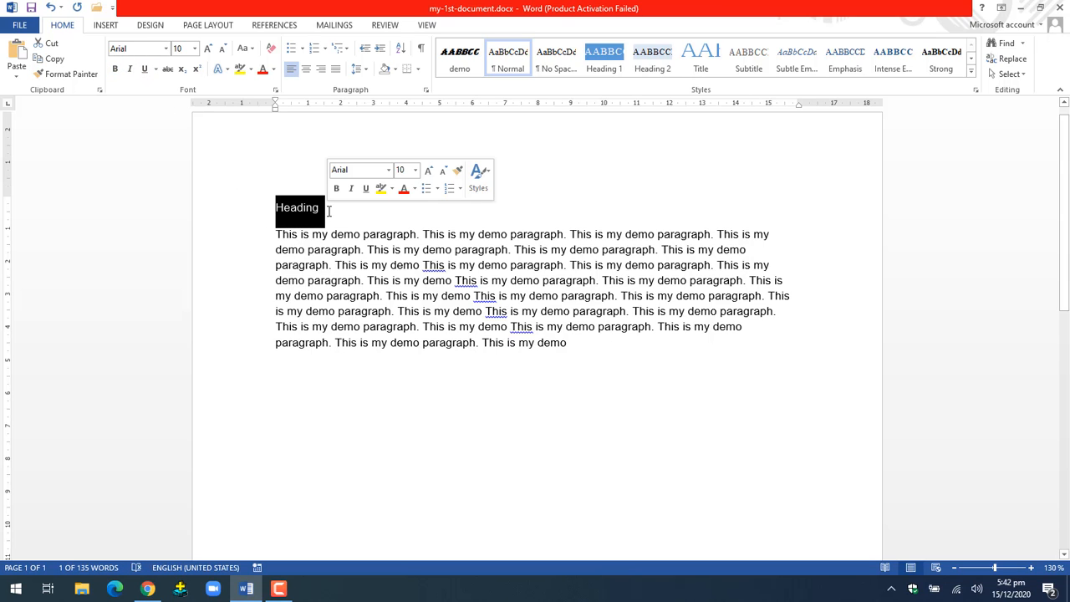
pyautogui.click(328, 210)
pyautogui.moveTo(331, 210); pyautogui.dragTo(264, 205)
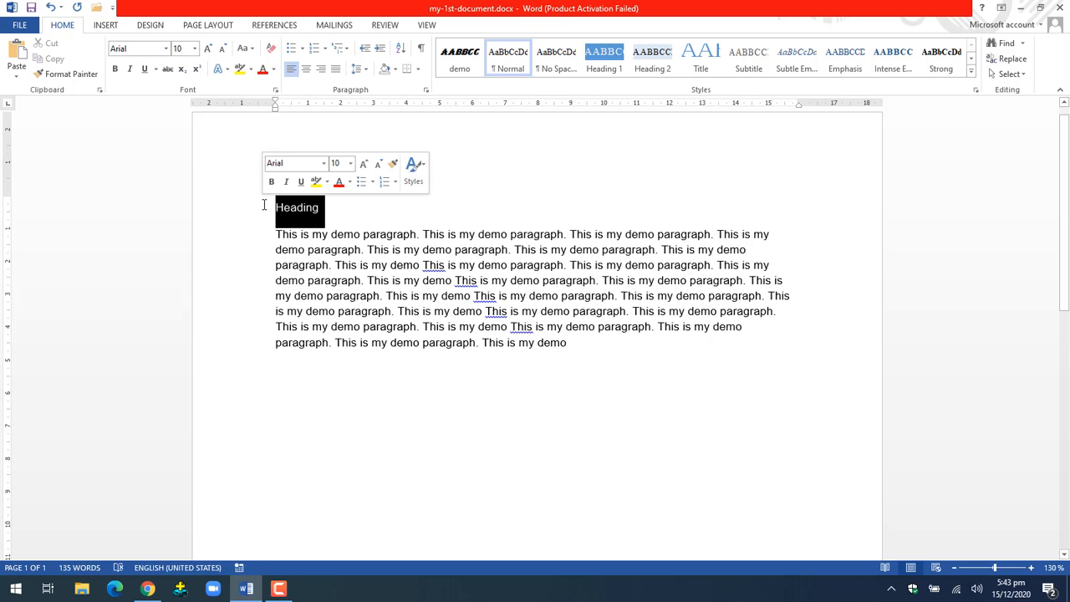
pyautogui.click(116, 68)
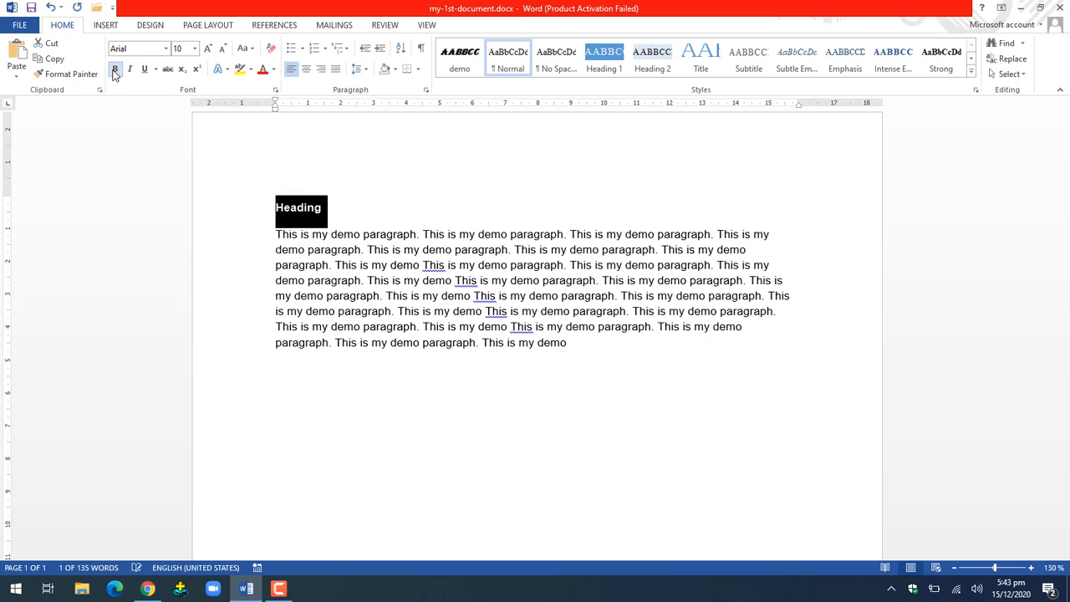
pyautogui.click(404, 221)
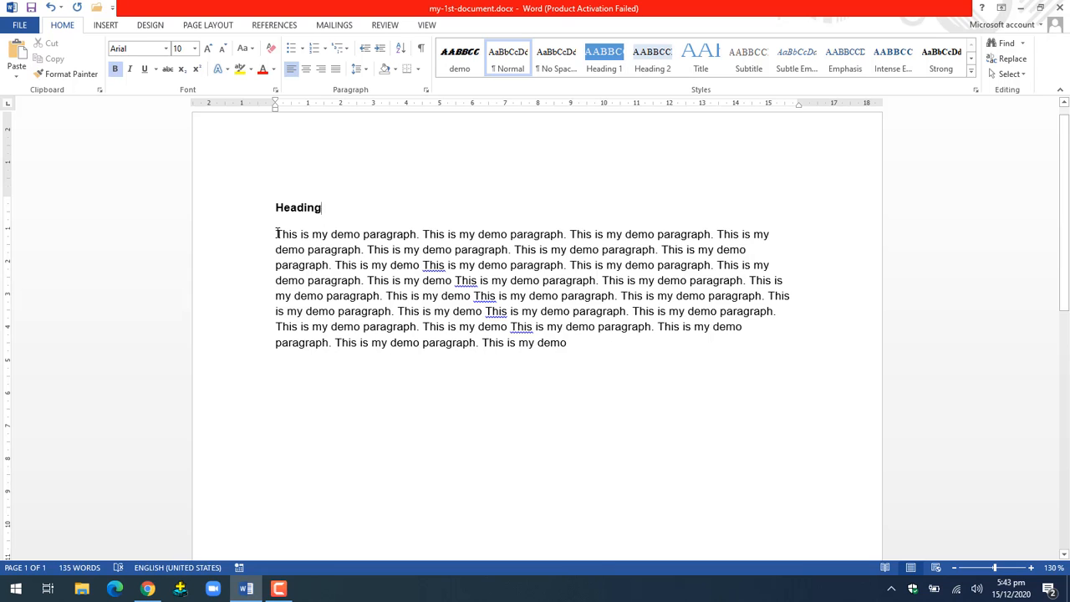
# Step: Italicize the paragraph's first sentence, "This is my demo paragraph"
pyautogui.moveTo(275, 234); pyautogui.dragTo(415, 235)
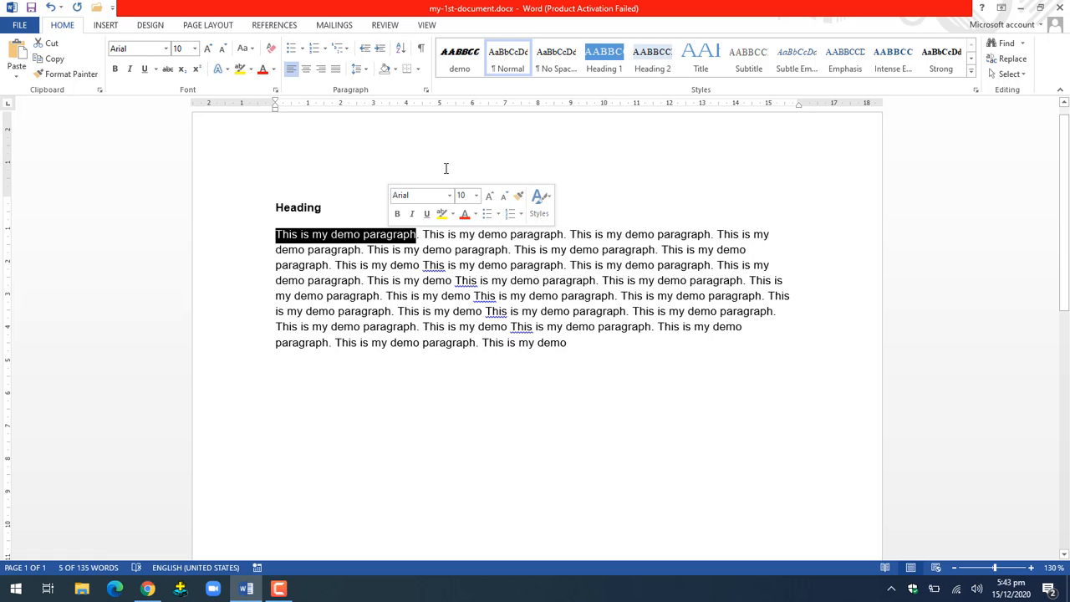
pyautogui.click(130, 72)
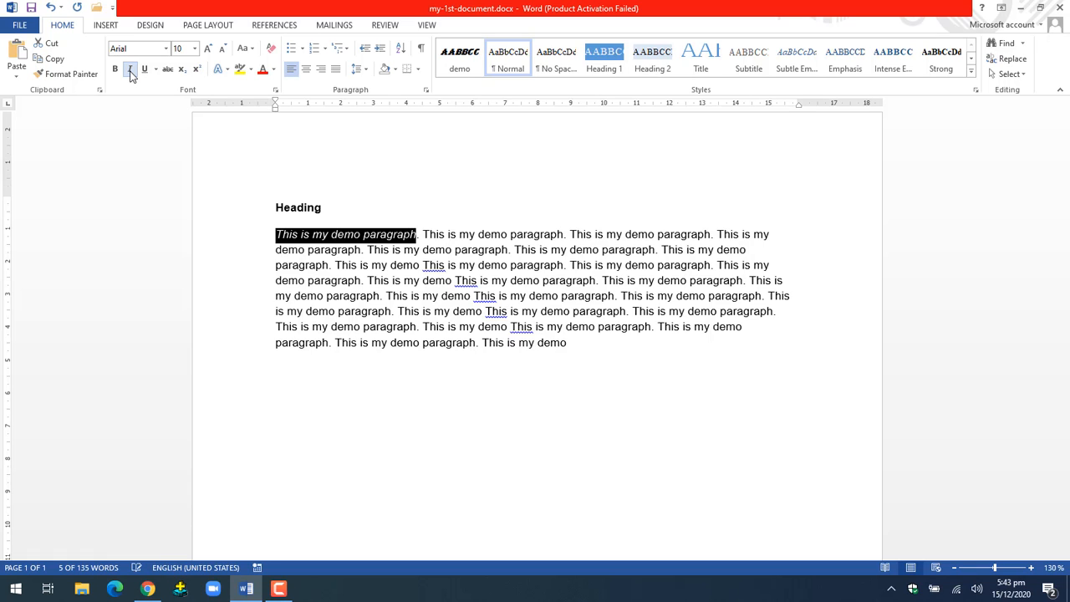
pyautogui.click(430, 160)
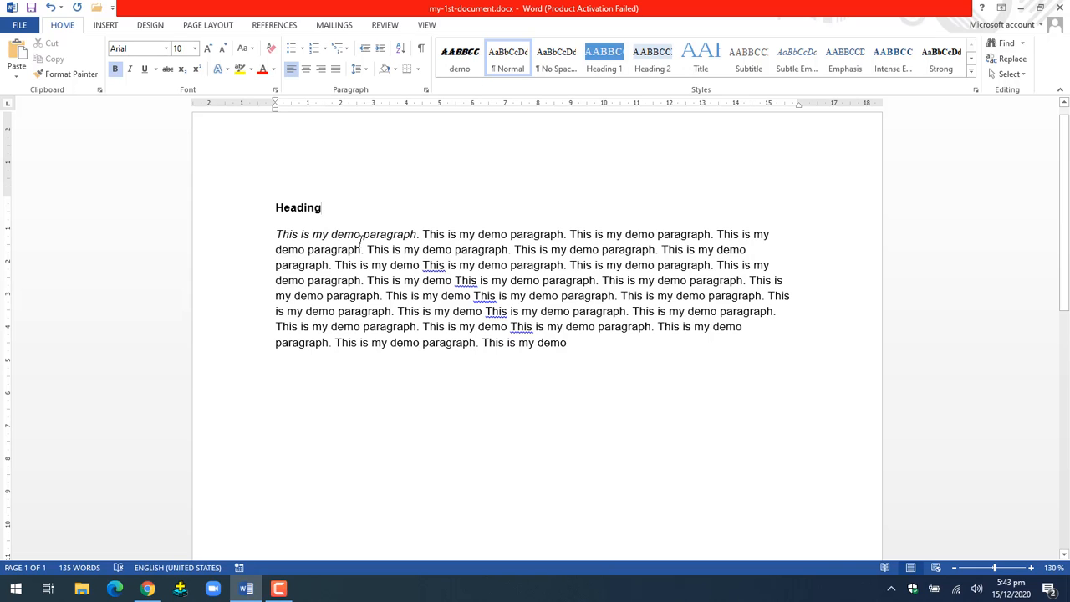
# Step: Underline the paragraph's second sentence, "This is my demo paragraph", with a single line
pyautogui.click(425, 235)
pyautogui.moveTo(426, 234); pyautogui.dragTo(508, 236)
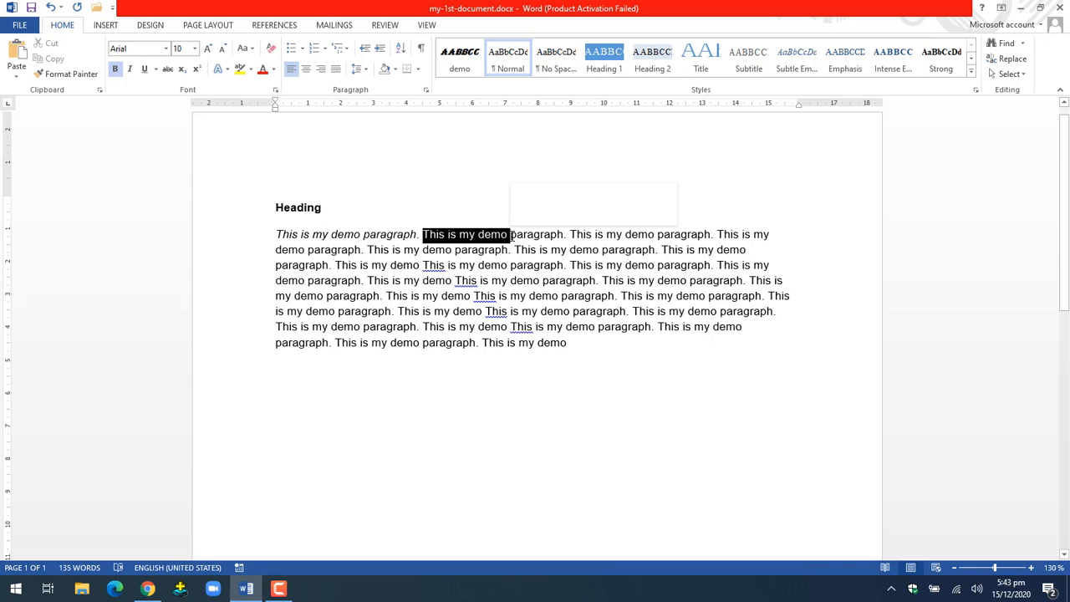
pyautogui.click(396, 241)
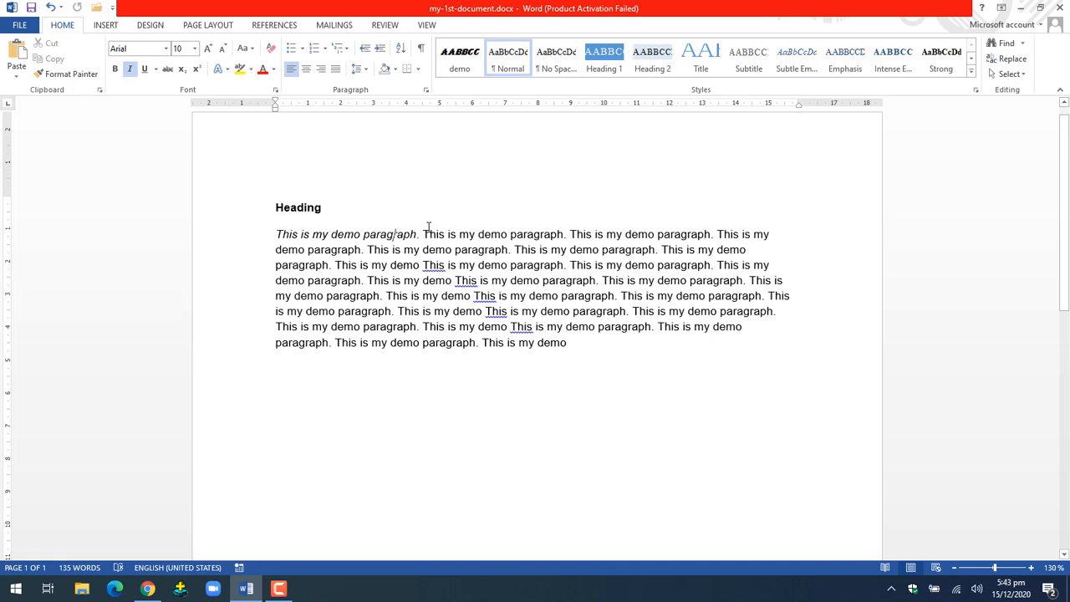
pyautogui.moveTo(423, 234); pyautogui.dragTo(564, 235)
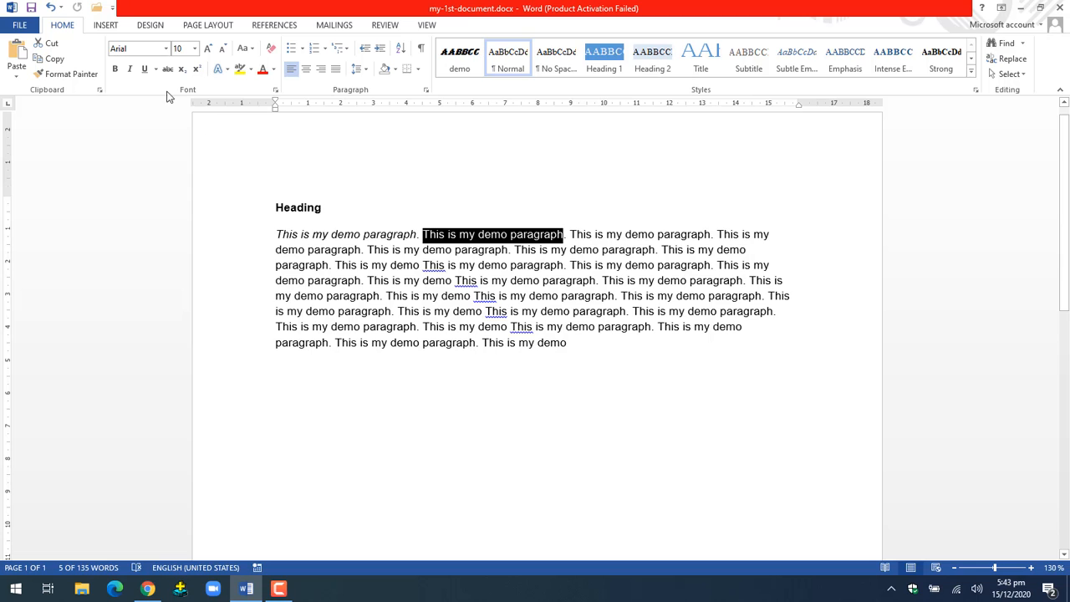
pyautogui.click(147, 71)
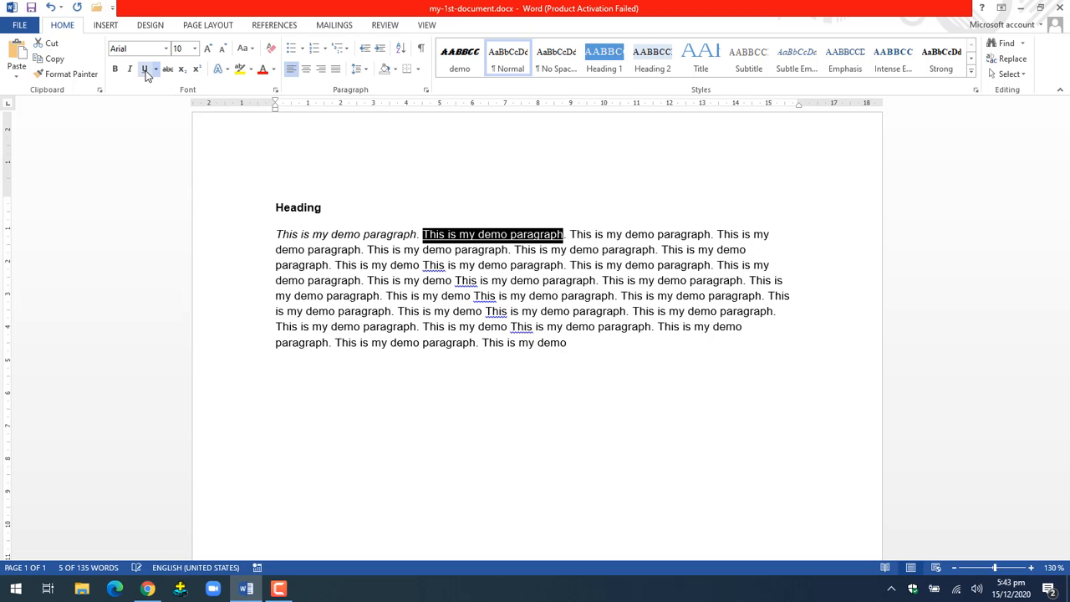
pyautogui.click(492, 132)
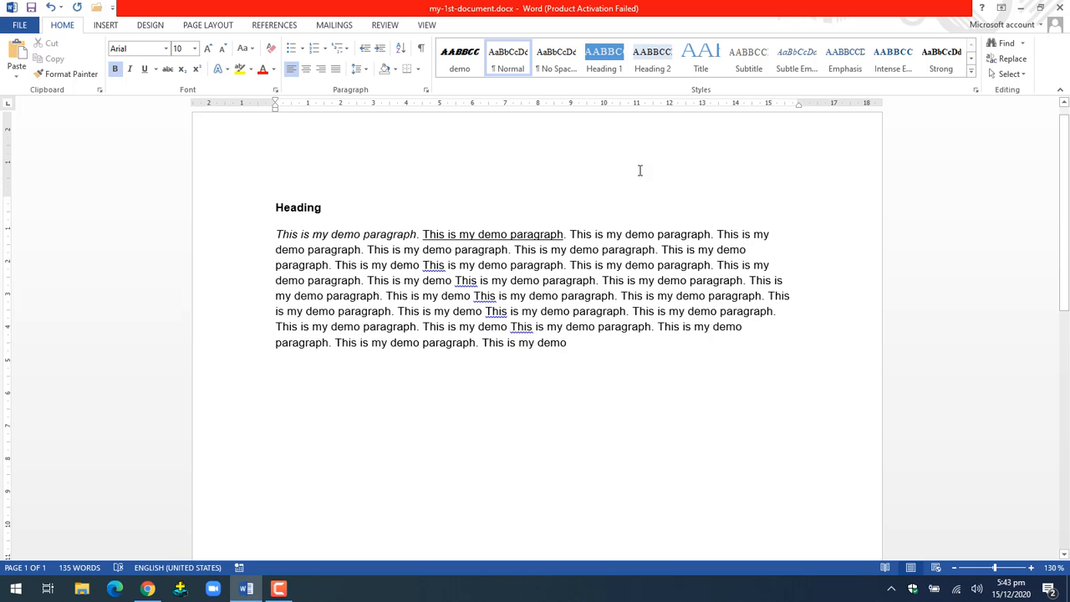
# Step: Underline the third sentence on the paragraph's first line with the thick underline style
pyautogui.click(154, 70)
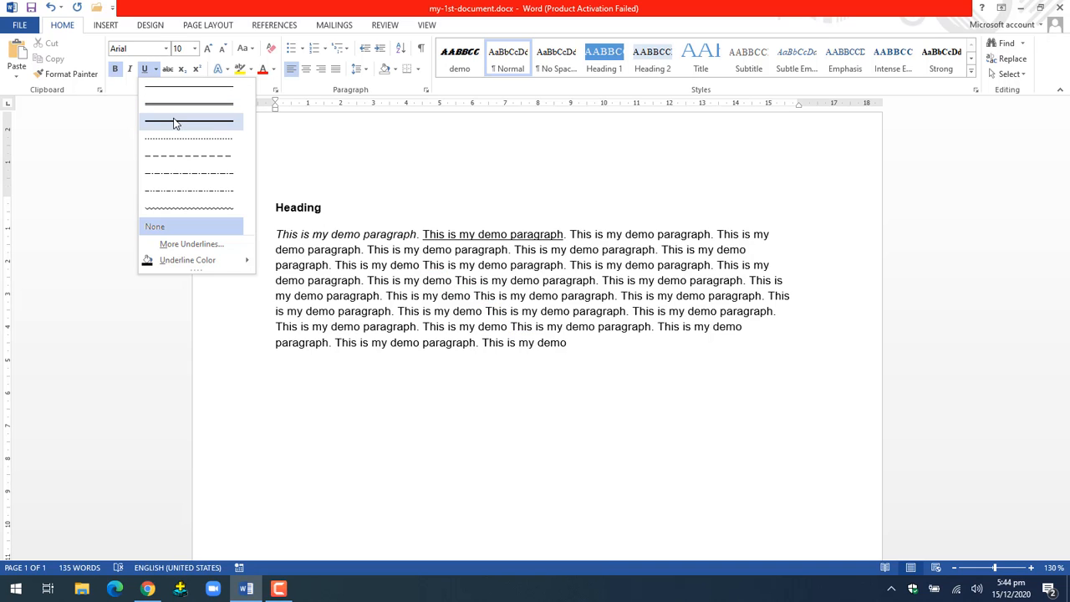
pyautogui.click(527, 210)
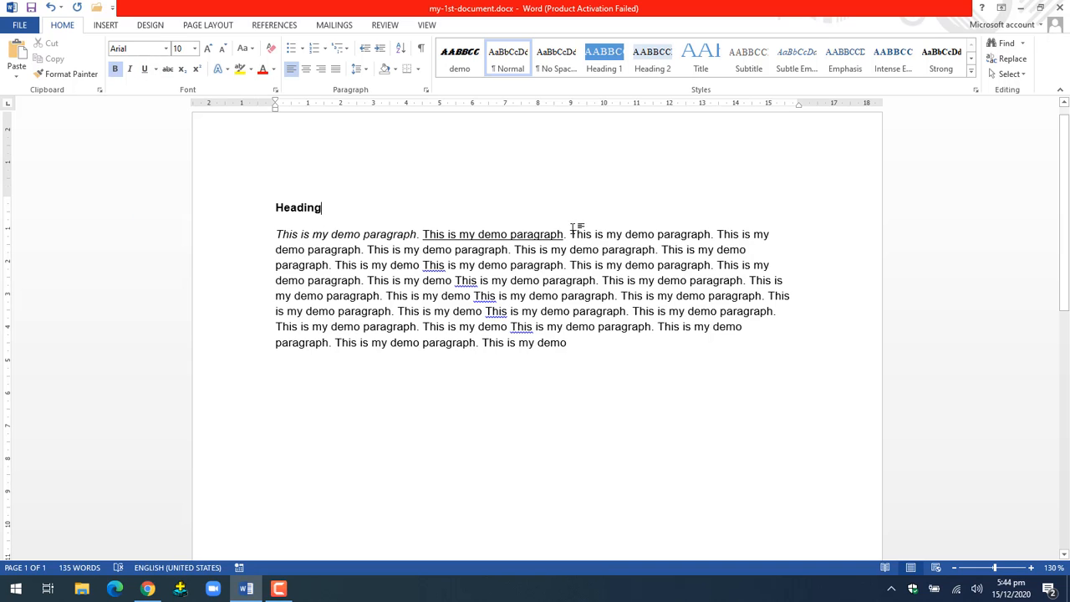
pyautogui.moveTo(569, 232); pyautogui.dragTo(694, 228)
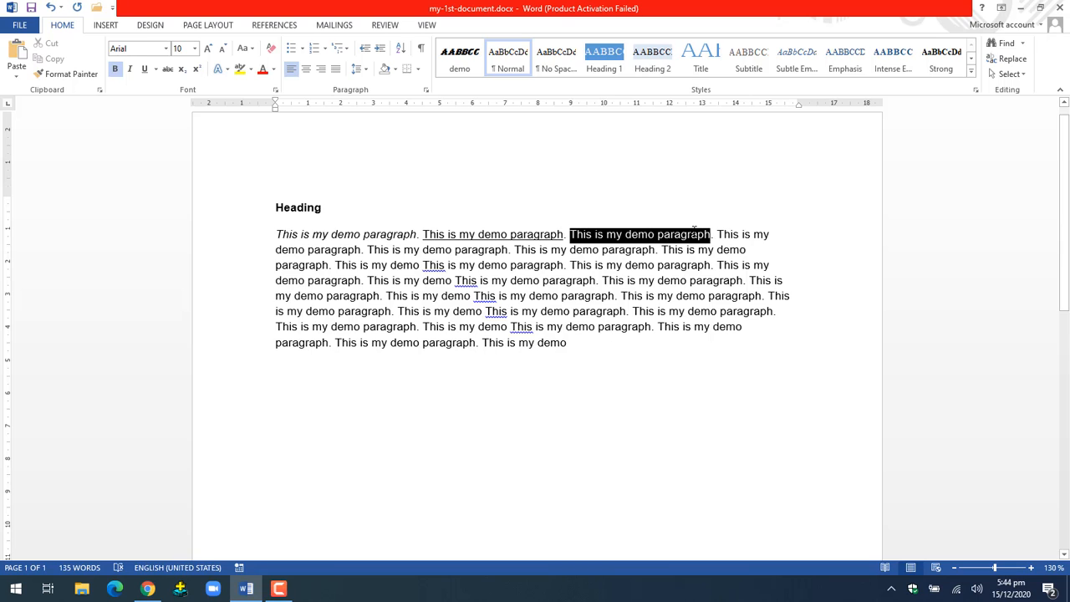
pyautogui.click(145, 71)
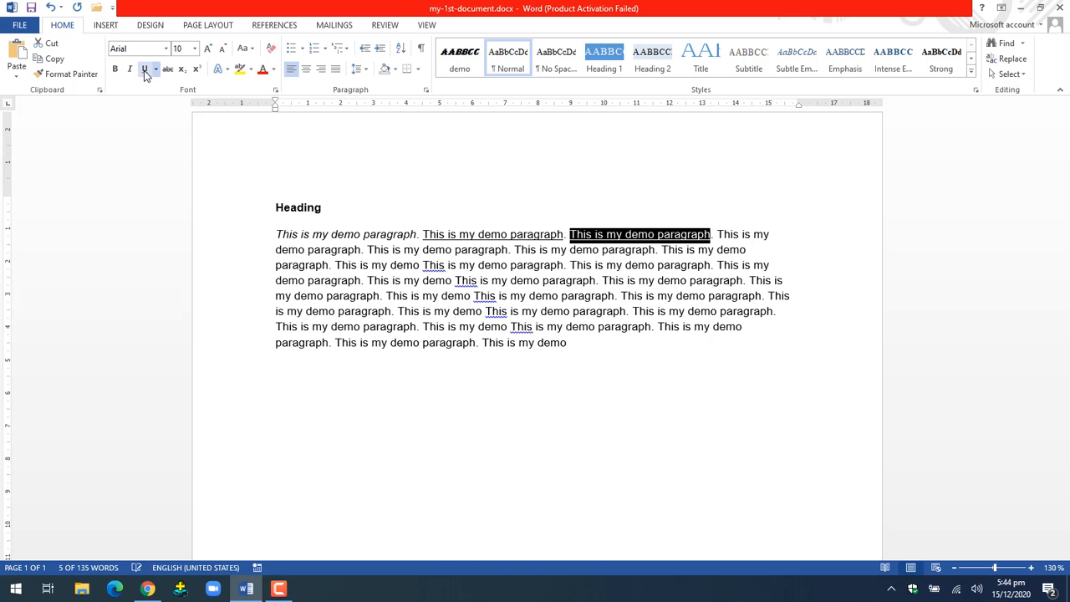
pyautogui.click(155, 70)
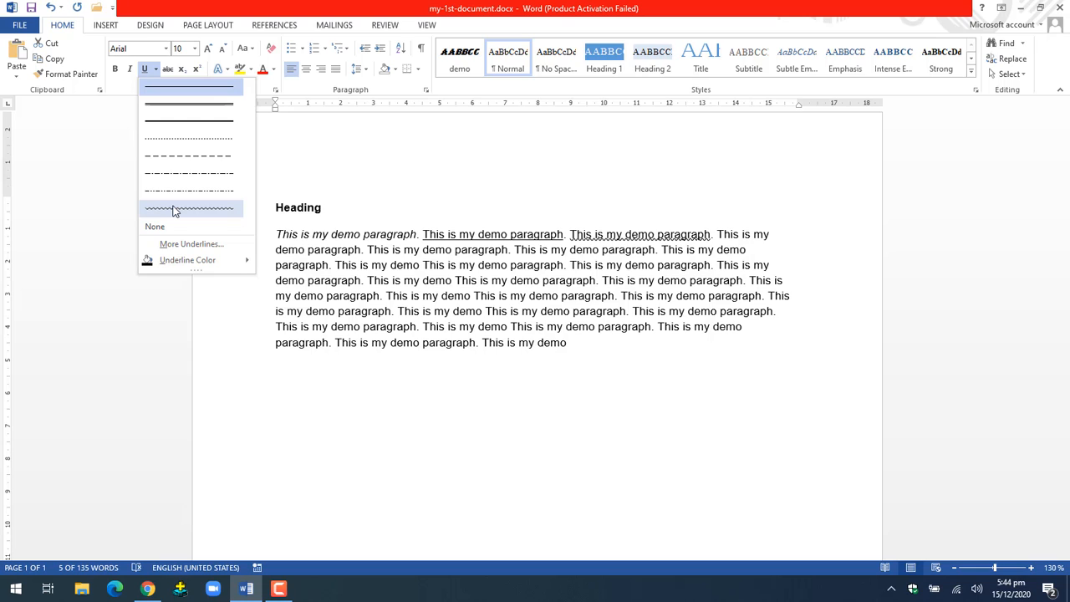
pyautogui.click(176, 120)
# Step: Set the underline color of the third sentence to the standard red
pyautogui.click(156, 70)
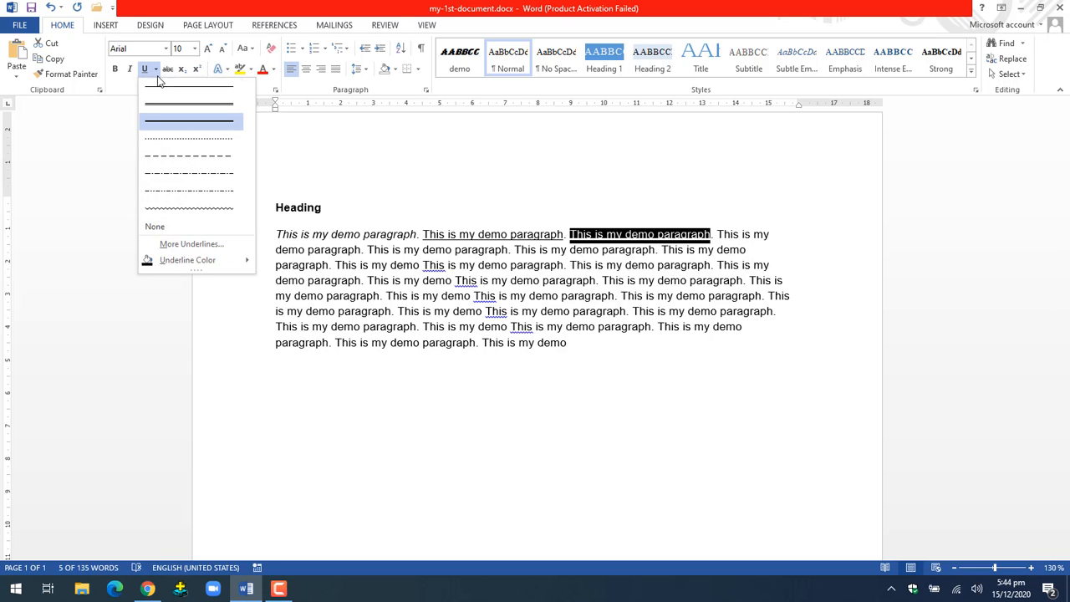
pyautogui.moveTo(221, 261)
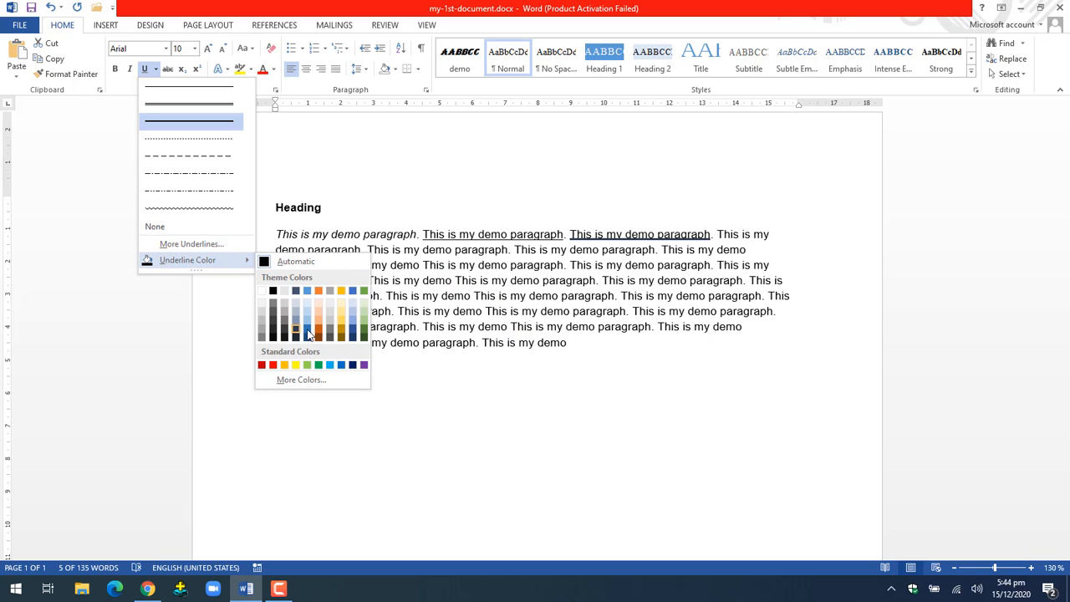
pyautogui.click(273, 365)
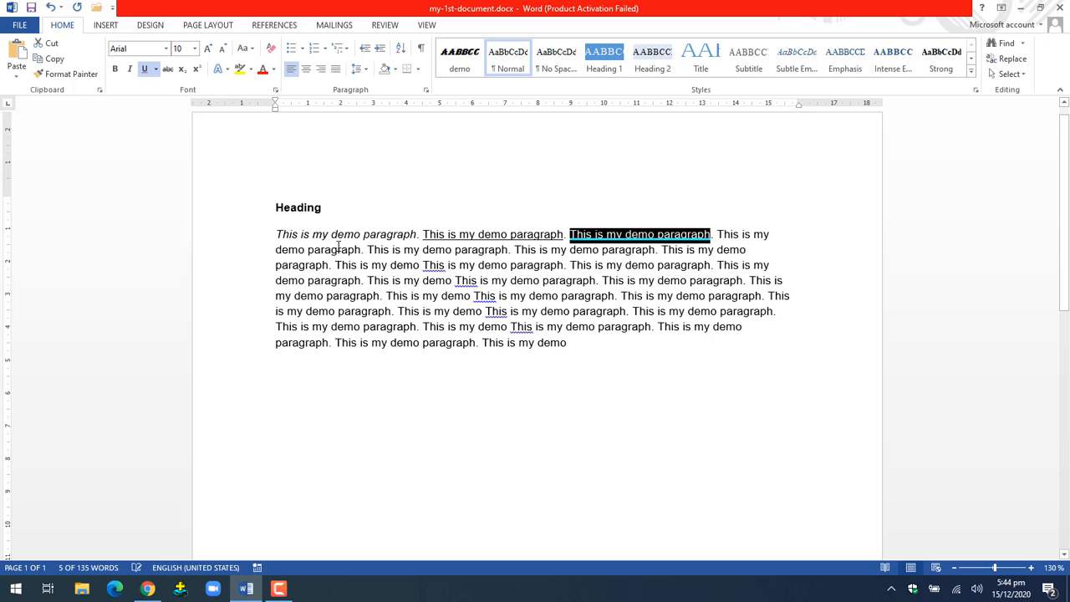
pyautogui.click(504, 172)
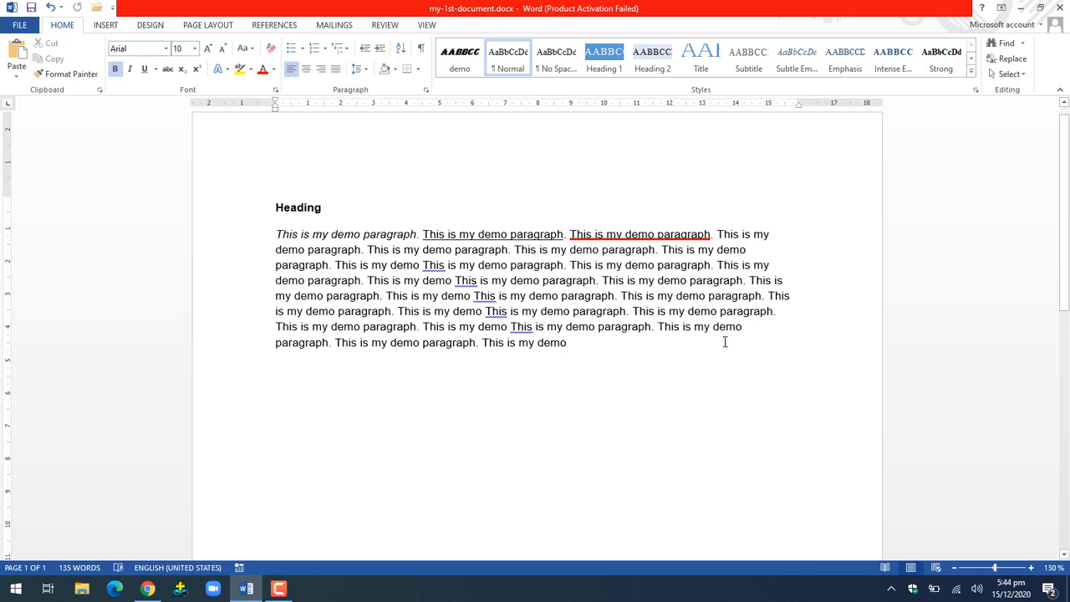
# Step: Enter "Pen", "Paper" and "Chair" on separate lines below the paragraph
pyautogui.click(638, 362)
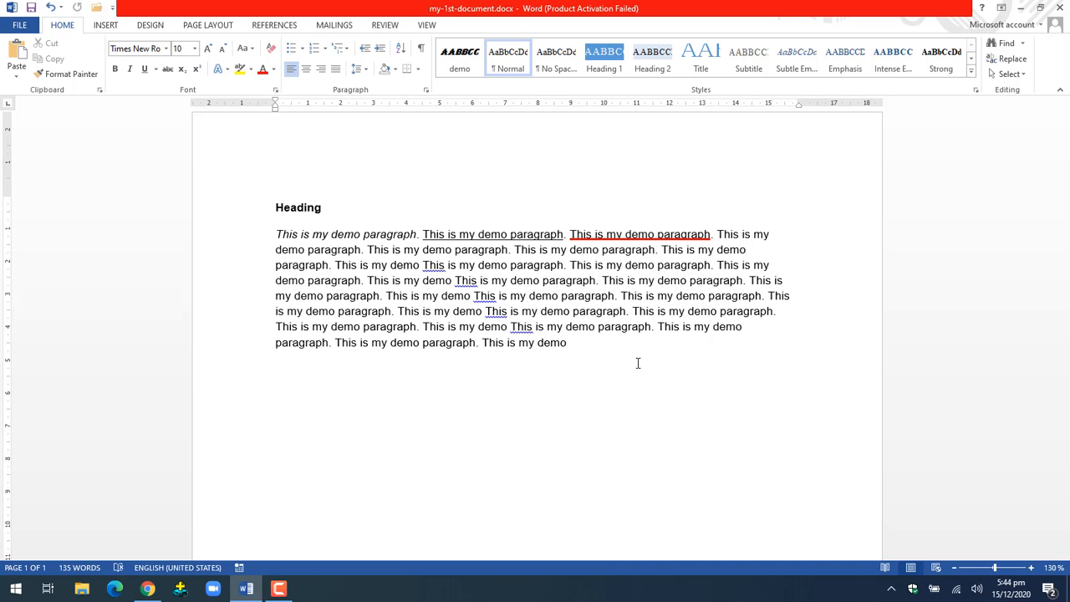
pyautogui.write('Pen ')
pyautogui.write('Paper')
pyautogui.press('Return')
pyautogui.write('Chair')
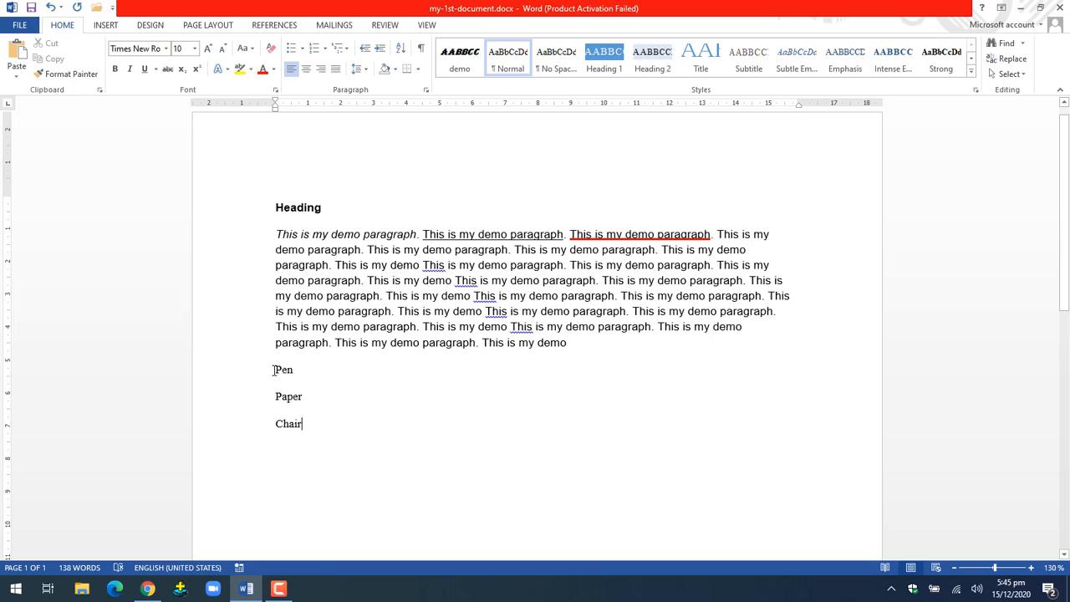
# Step: Apply strikethrough to the word "Pen" below the paragraph
pyautogui.moveTo(273, 370); pyautogui.dragTo(280, 395)
pyautogui.click(314, 406)
pyautogui.moveTo(297, 370); pyautogui.dragTo(273, 370)
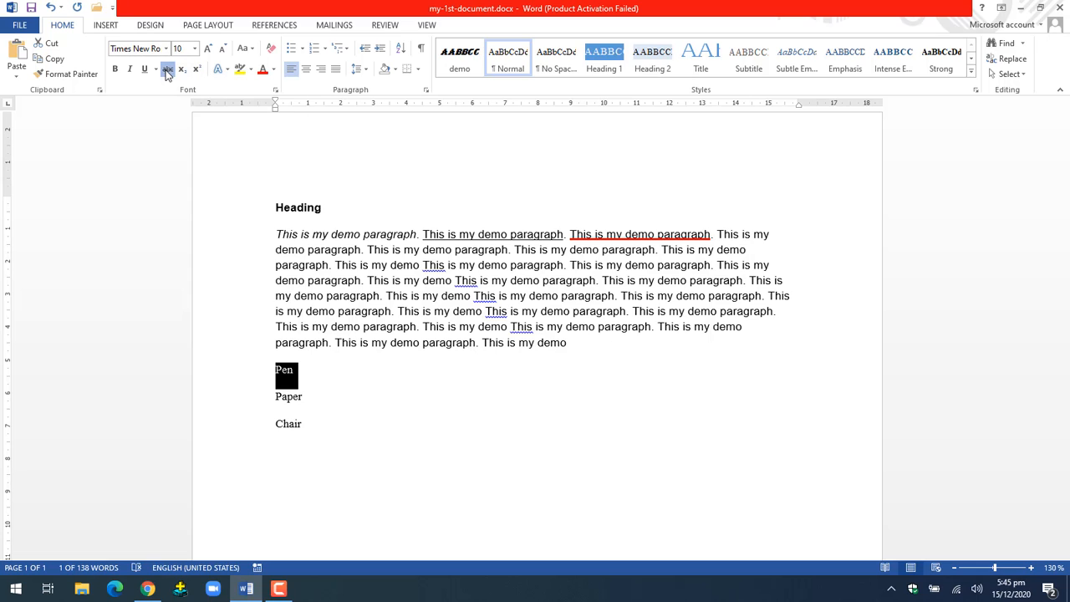
pyautogui.click(167, 71)
pyautogui.click(306, 358)
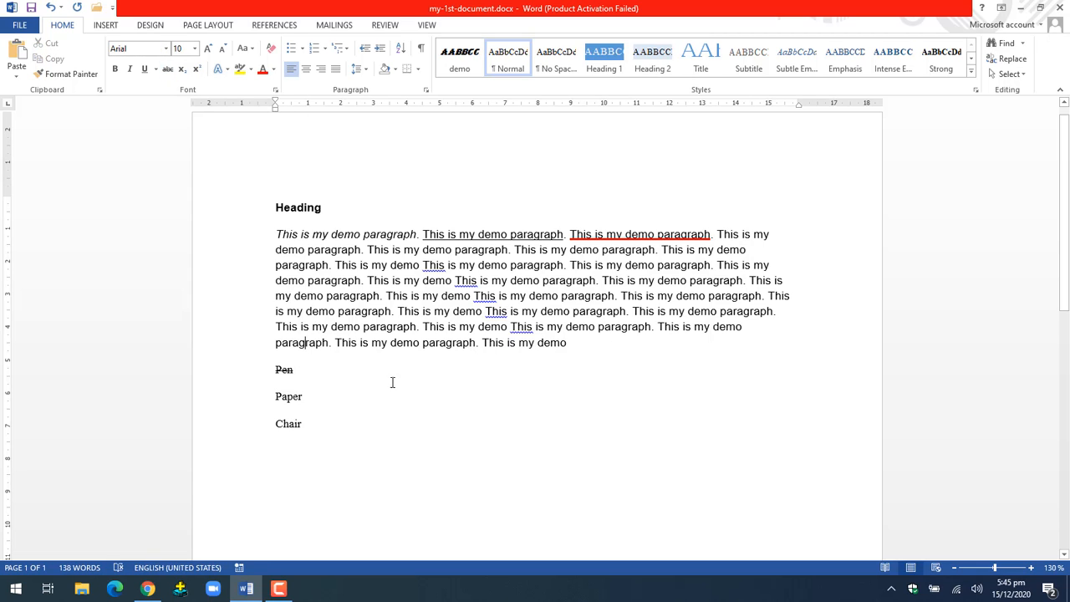
# Step: Apply strikethrough to the word "Paper" in the list below the paragraph
pyautogui.click(1030, 568)
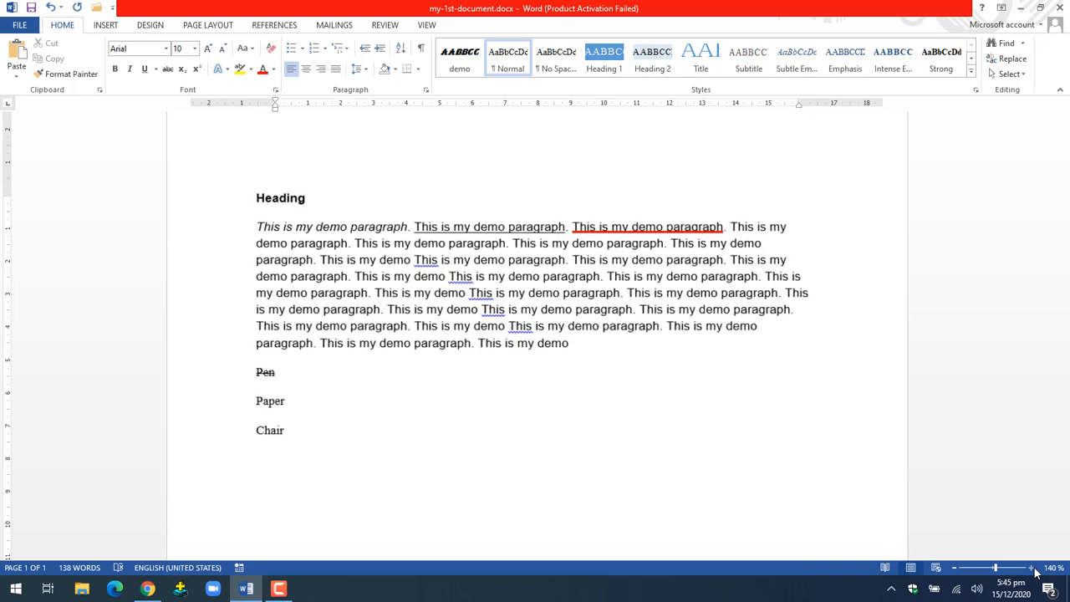
pyautogui.click(1030, 567)
pyautogui.click(1031, 567)
pyautogui.click(1031, 567)
pyautogui.click(1031, 567)
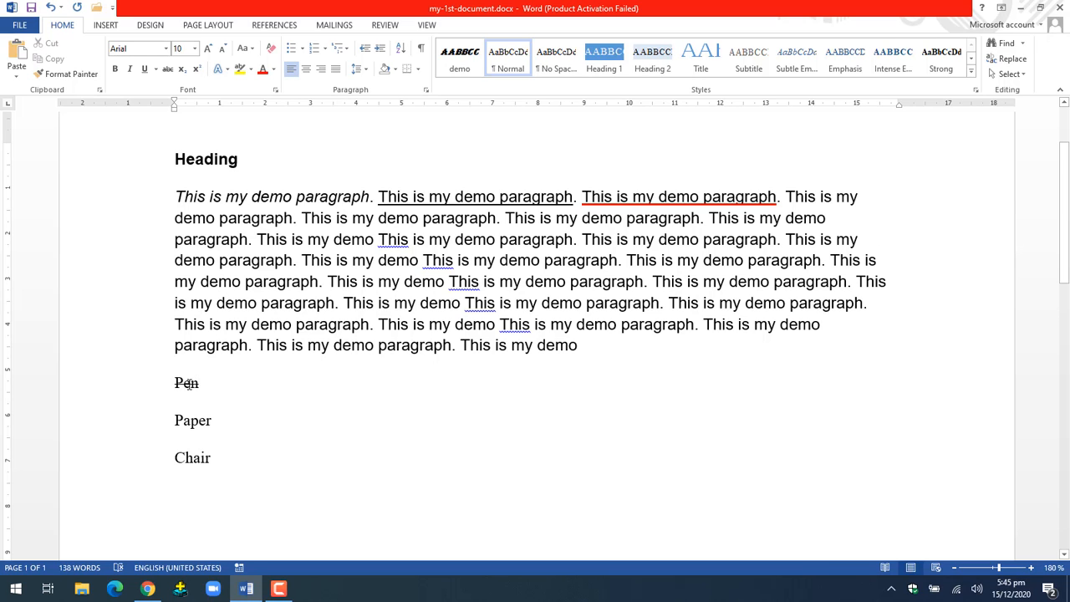
pyautogui.moveTo(218, 417); pyautogui.dragTo(173, 420)
pyautogui.click(168, 68)
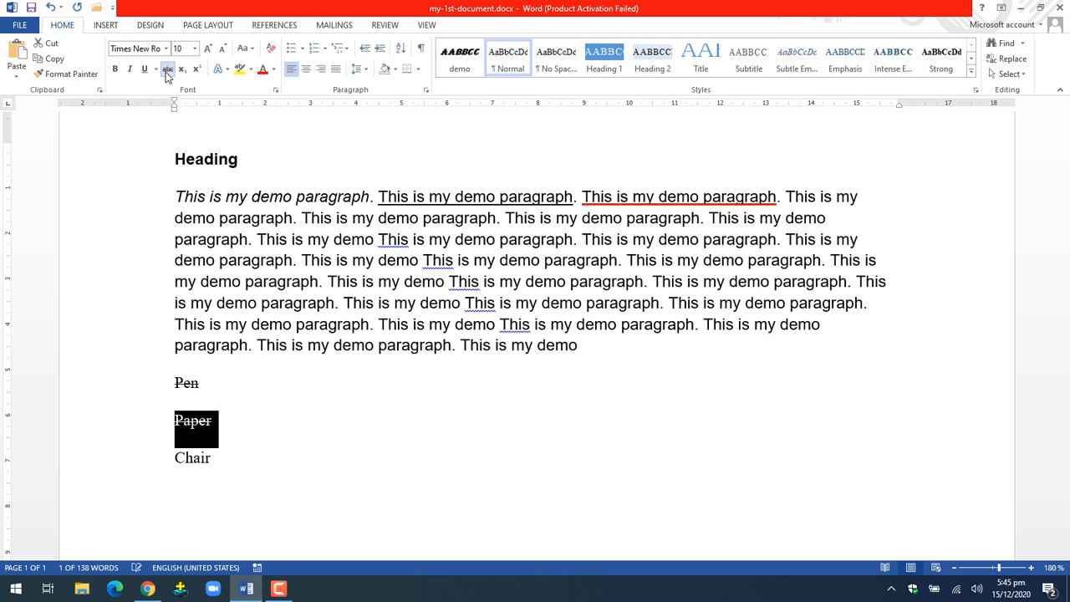
pyautogui.click(269, 388)
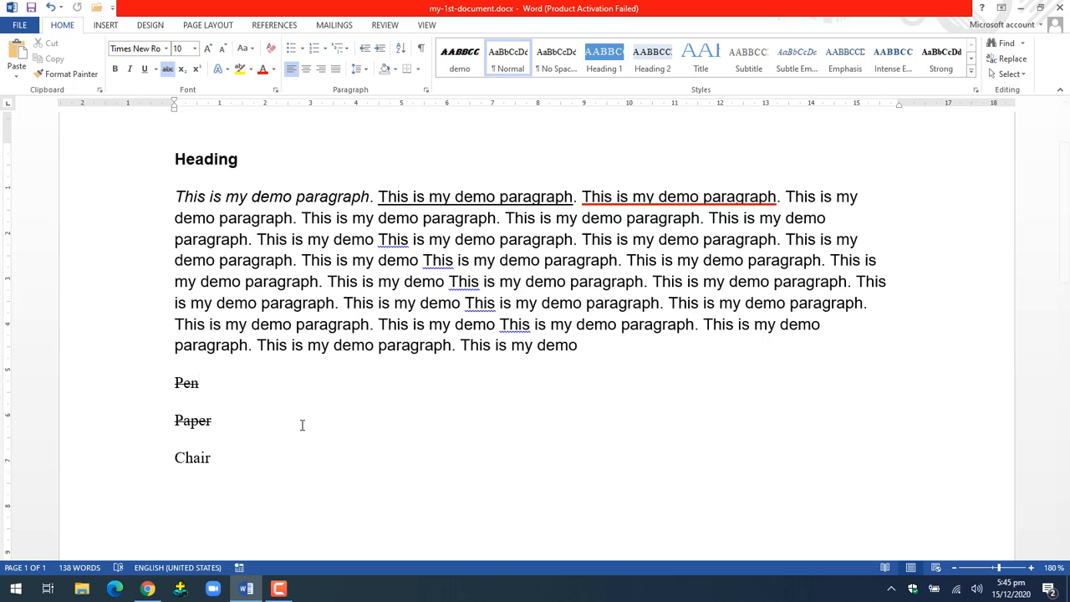
# Step: Start a new line below "Chair" and enter an X followed by a subscript 2
pyautogui.click(269, 451)
pyautogui.press('Return')
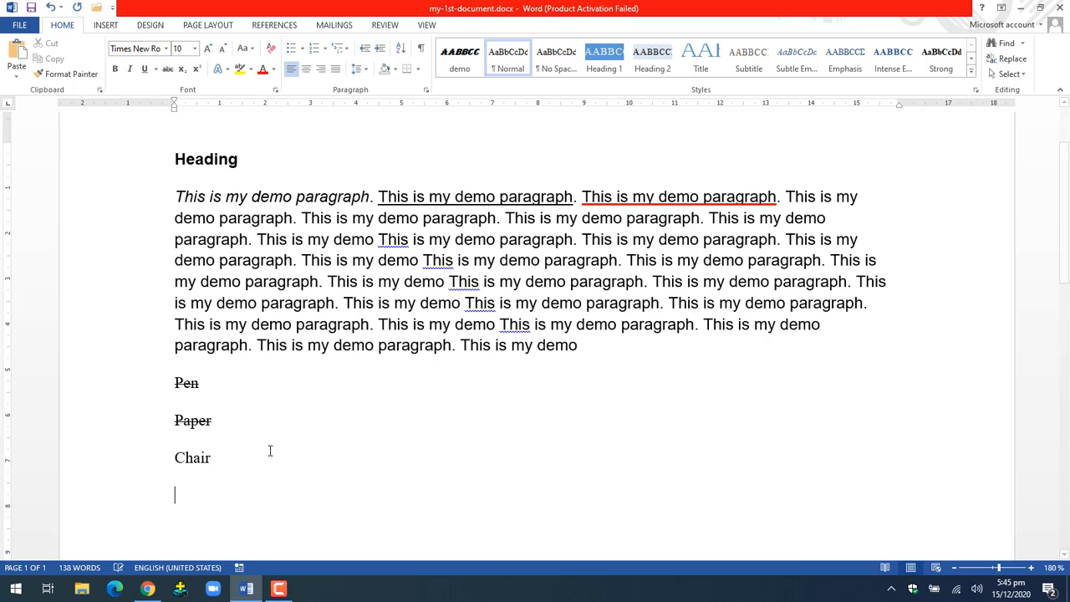
pyautogui.write('X')
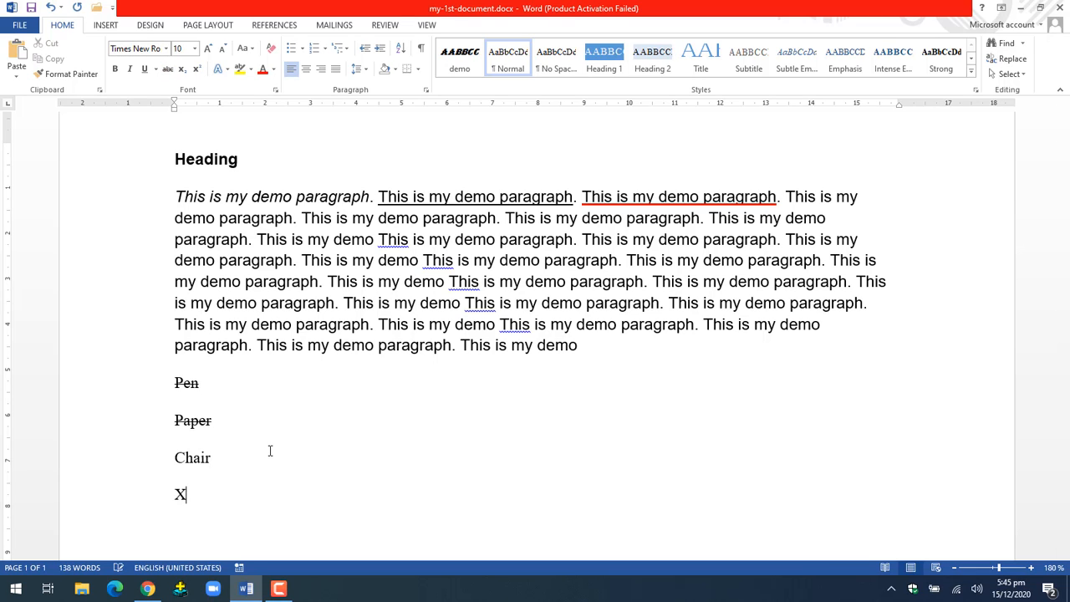
pyautogui.press('BackSpace')
pyautogui.write('x')
pyautogui.press('BackSpace')
pyautogui.write('X')
pyautogui.click(182, 70)
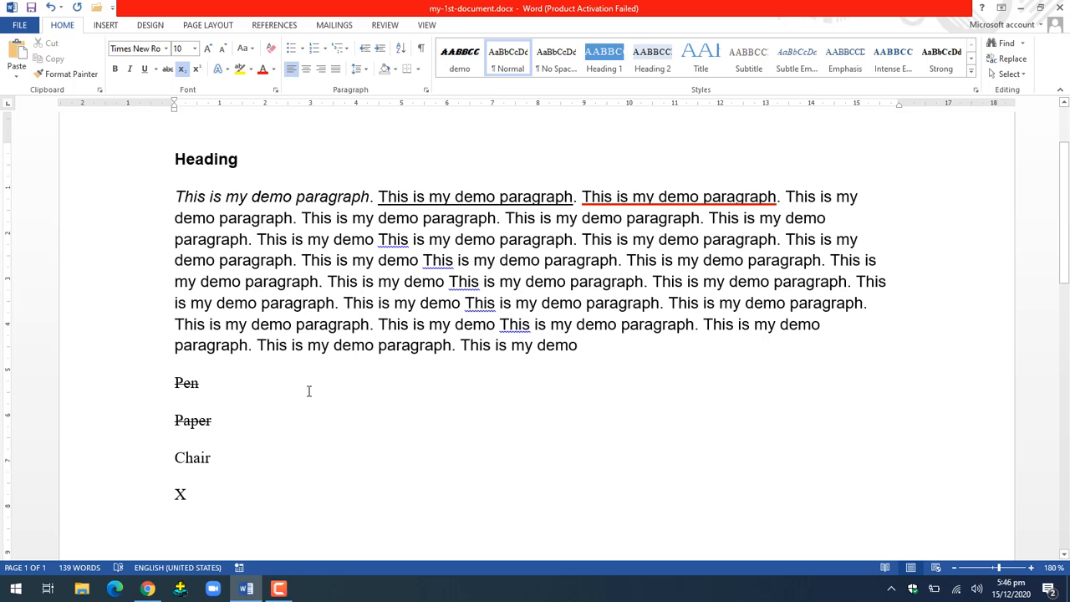
pyautogui.write('2')
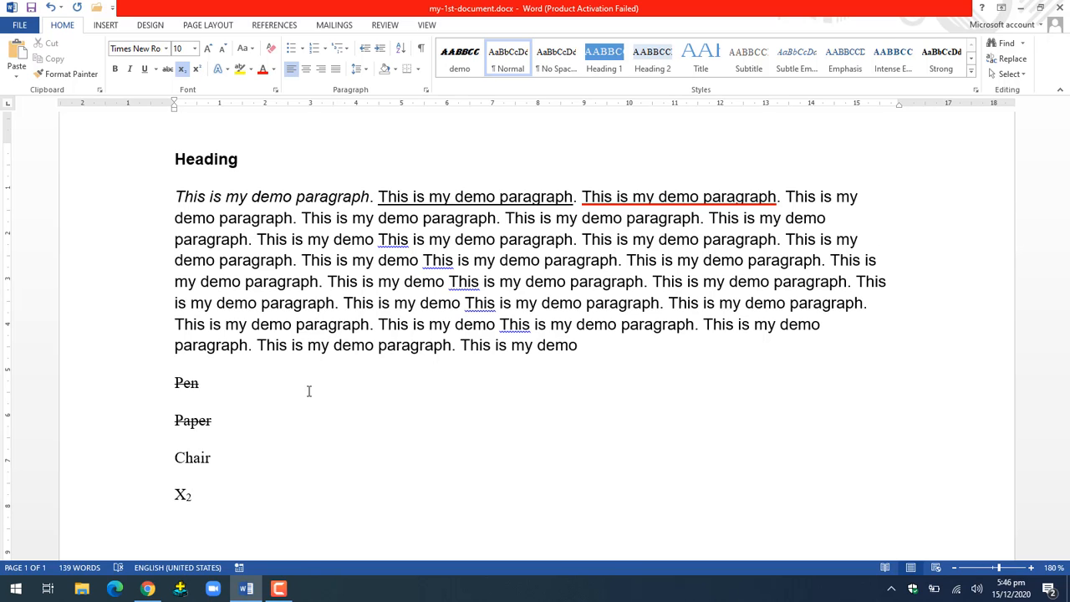
# Step: Turn off subscript, add a normal-sized 2 after the subscript 2 for comparison, and delete it
pyautogui.click(182, 69)
pyautogui.write('2')
pyautogui.moveTo(201, 495); pyautogui.dragTo(184, 495)
pyautogui.click(205, 496)
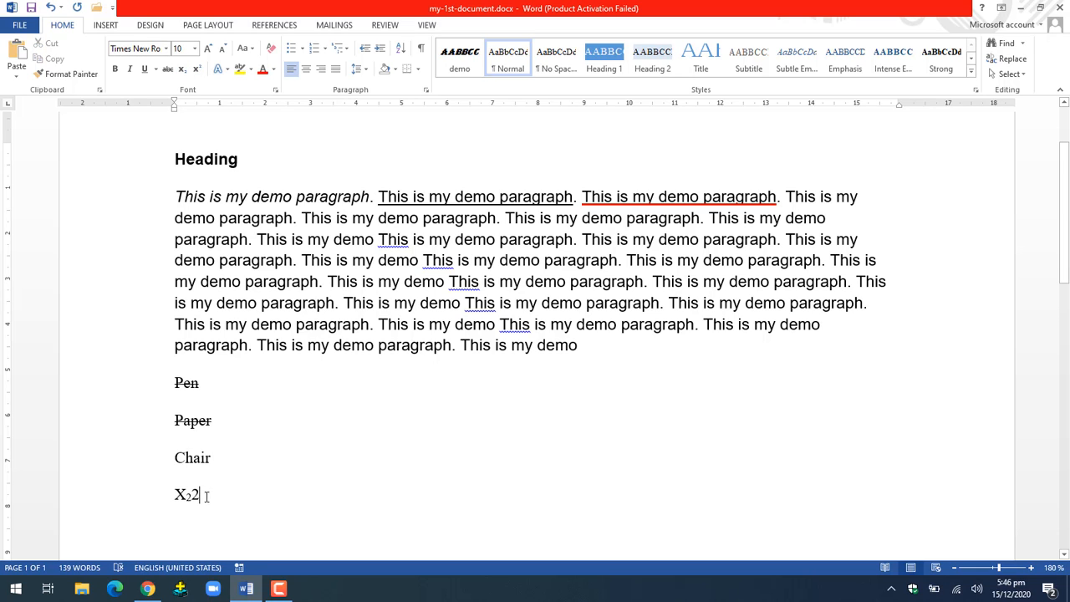
pyautogui.press('BackSpace')
# Step: Enter a Y followed by a superscript 2 on a new line below the X with subscript 2, and save the document
pyautogui.press('Return')
pyautogui.write('Y')
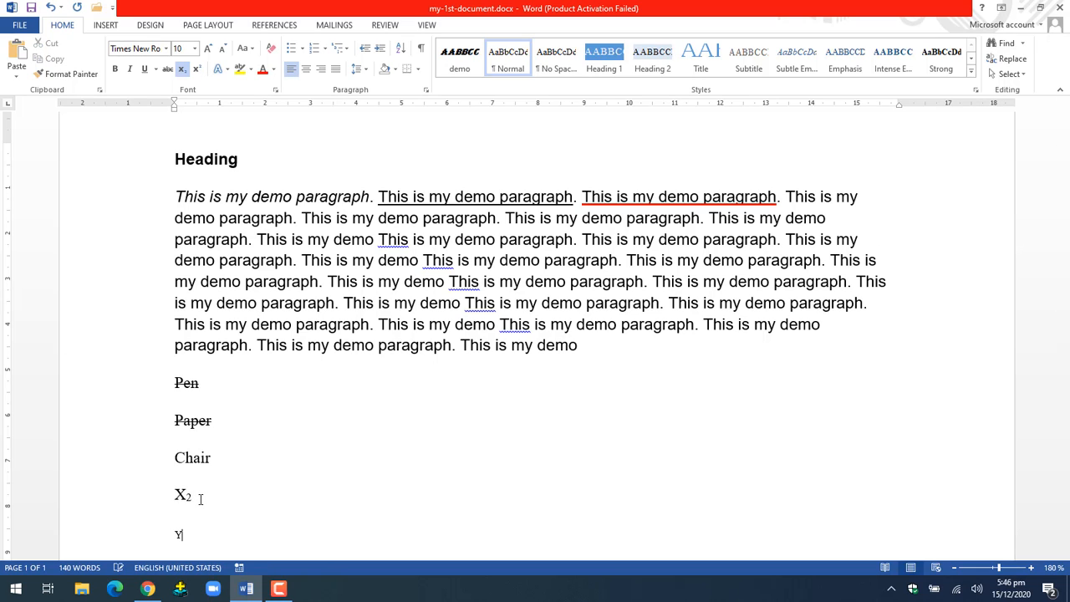
pyautogui.click(195, 69)
pyautogui.write('2')
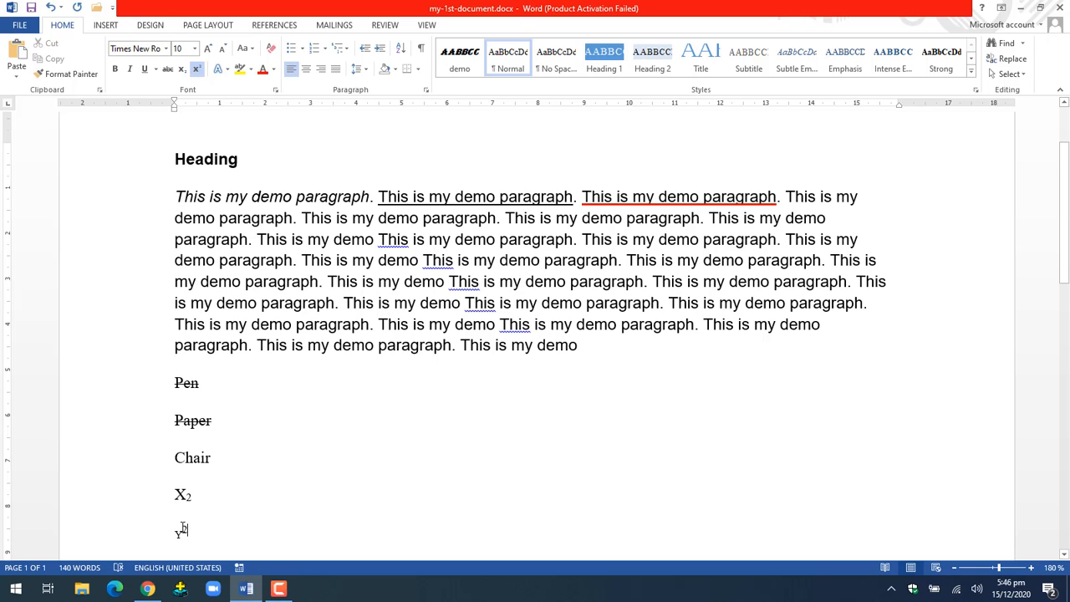
pyautogui.hotkey('ctrl', 's')
pyautogui.click(285, 260)
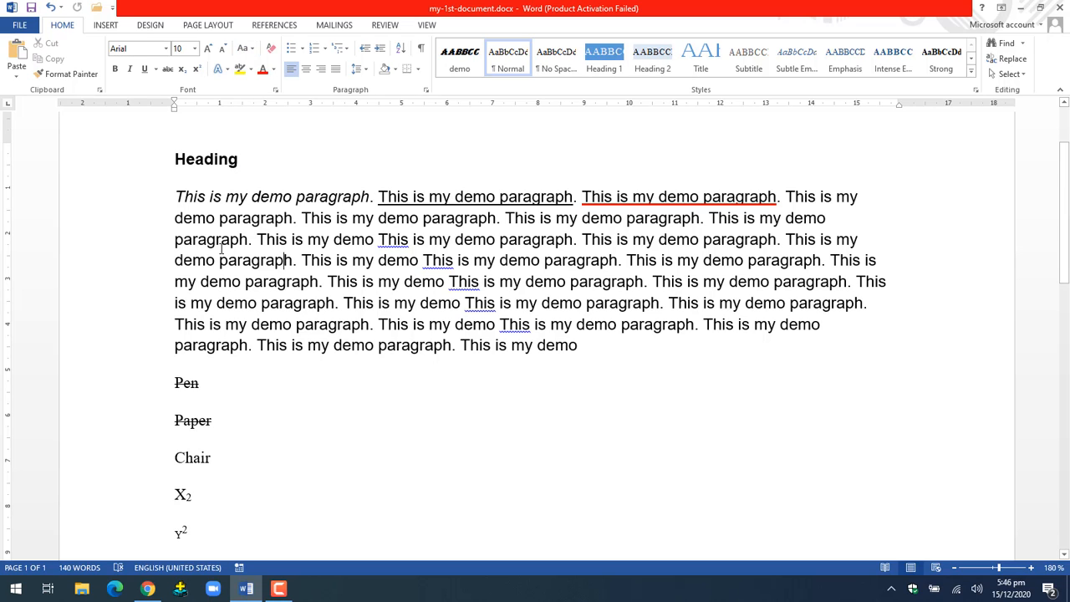
# Step: Change the case of the heading above the paragraph to UPPERCASE
pyautogui.click(216, 160)
pyautogui.moveTo(239, 159); pyautogui.dragTo(175, 159)
pyautogui.click(255, 171)
pyautogui.moveTo(242, 159); pyautogui.dragTo(174, 159)
pyautogui.click(250, 160)
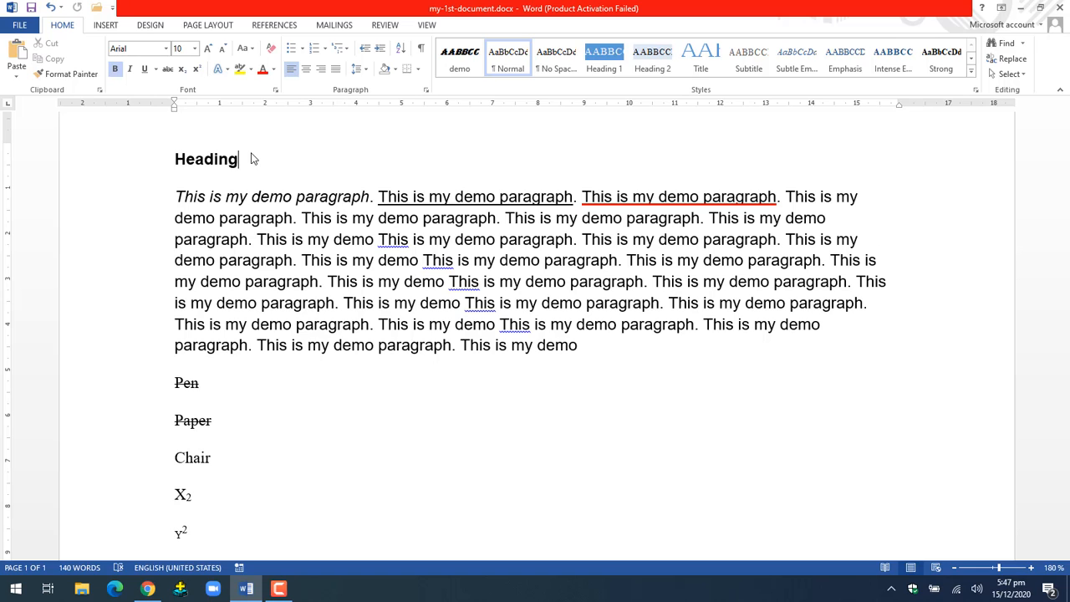
pyautogui.moveTo(250, 159); pyautogui.dragTo(174, 158)
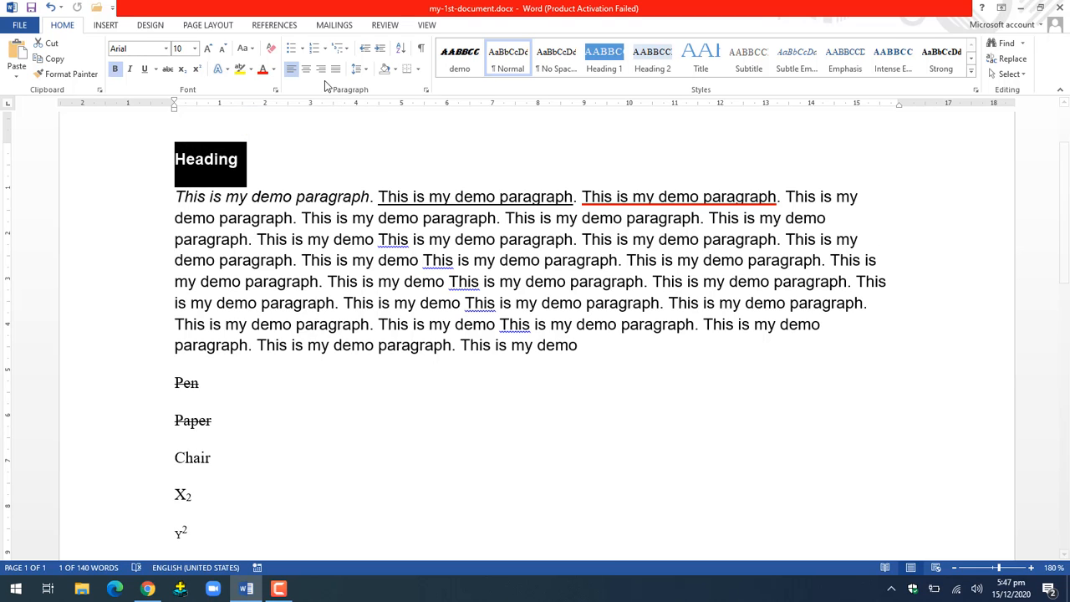
pyautogui.click(253, 49)
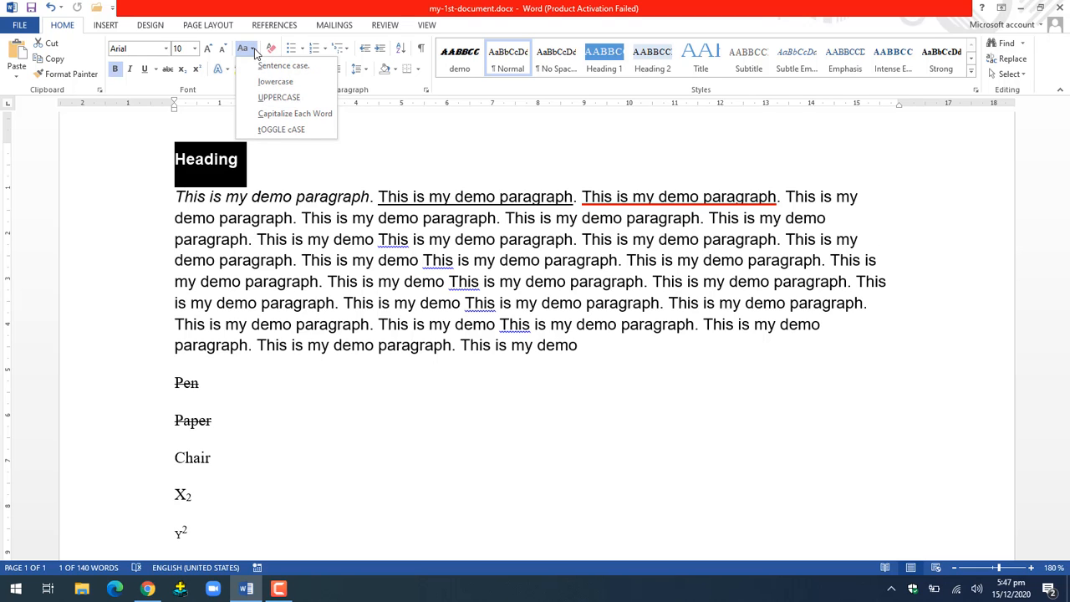
pyautogui.click(278, 97)
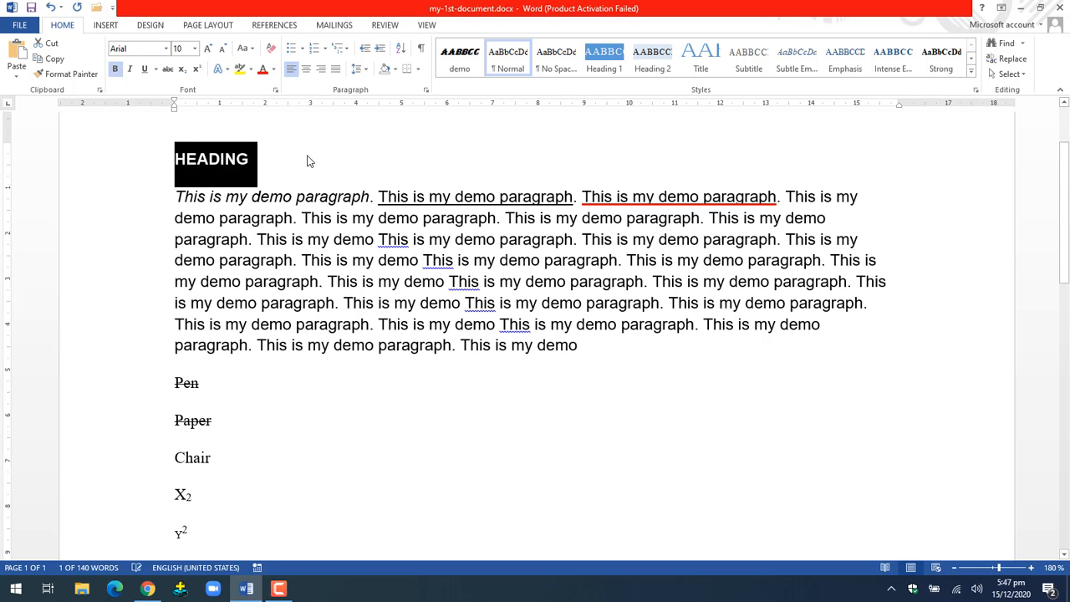
pyautogui.click(306, 159)
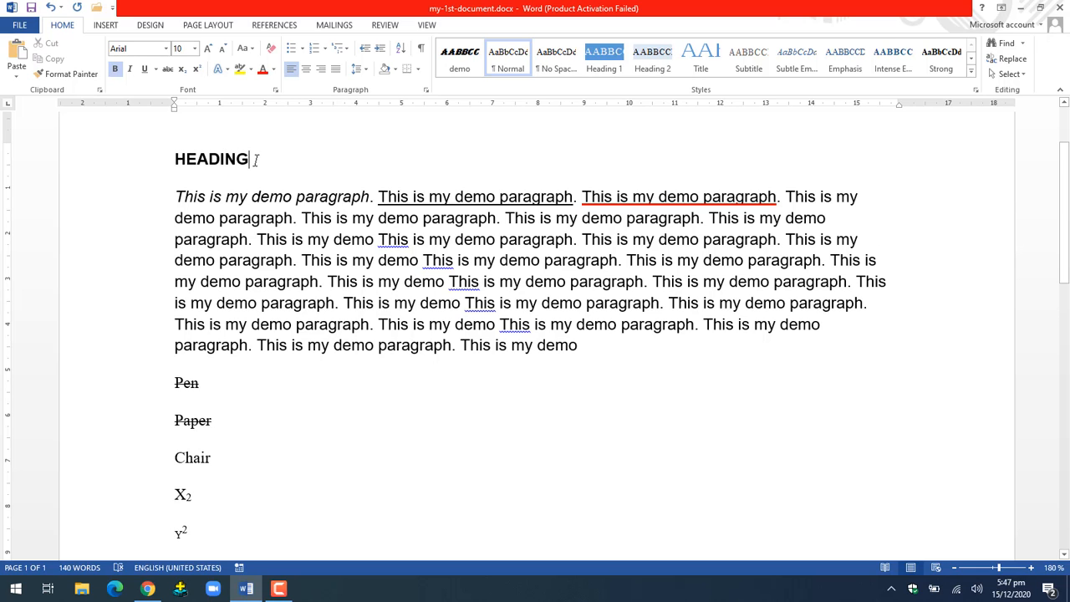
# Step: Convert the heading to lowercase, followed by Capitalize Each Word
pyautogui.moveTo(256, 159); pyautogui.dragTo(175, 159)
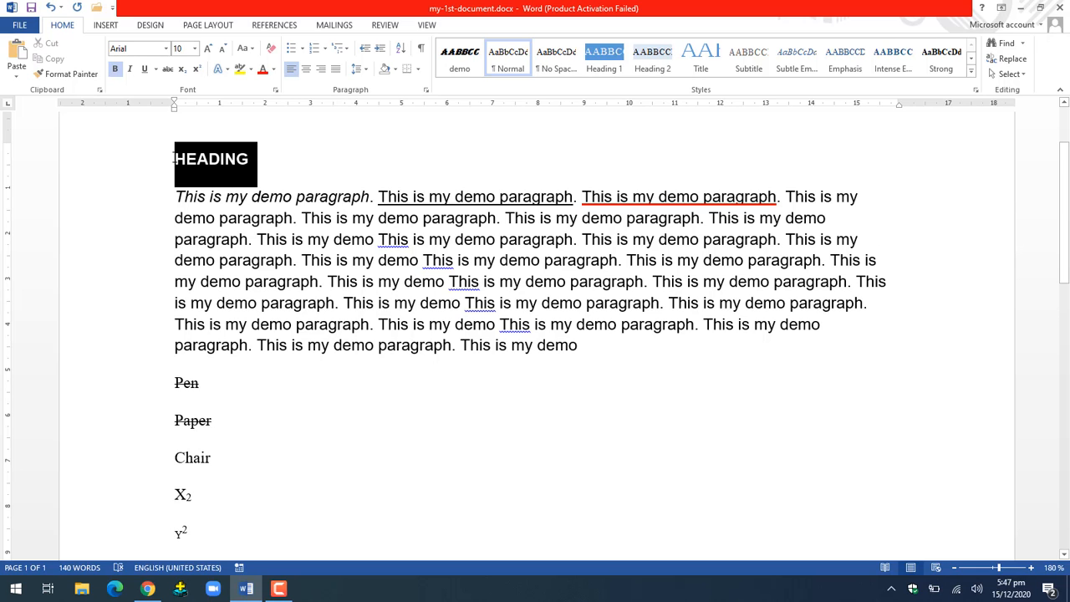
pyautogui.click(243, 48)
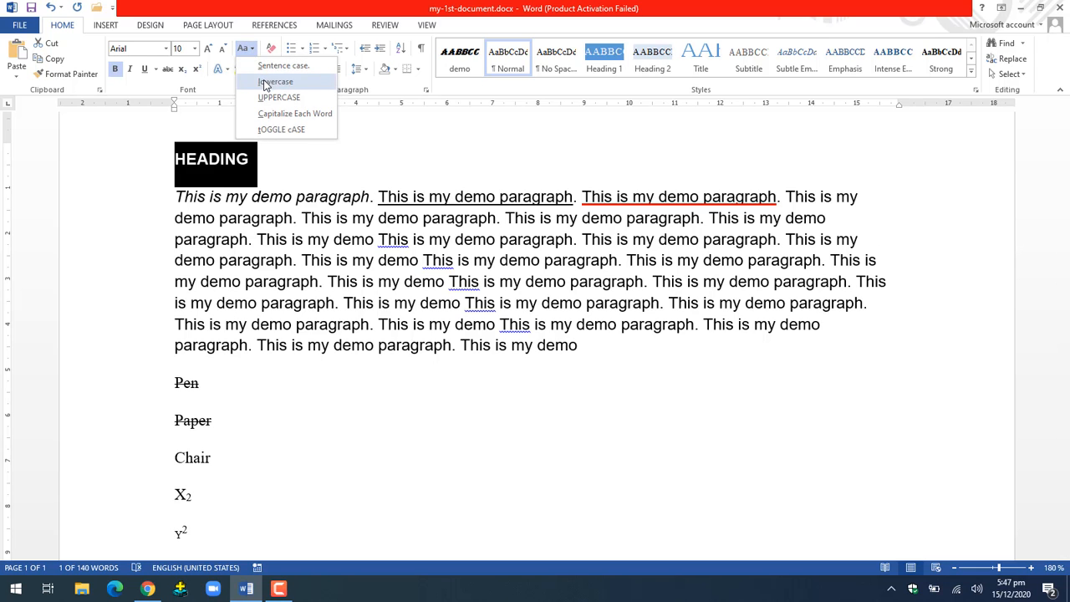
pyautogui.click(267, 81)
pyautogui.click(252, 49)
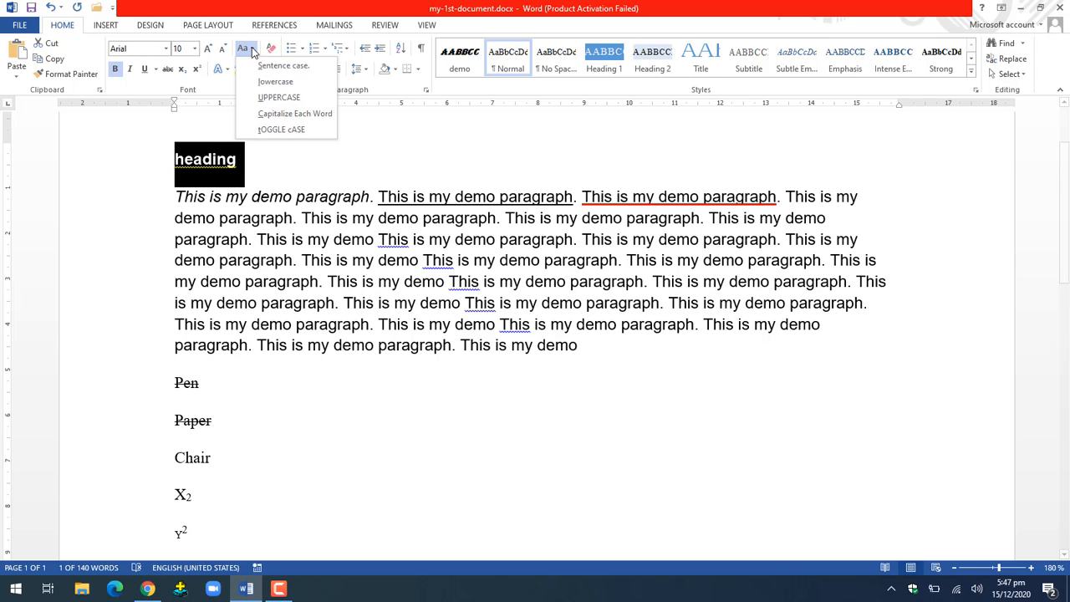
pyautogui.click(281, 114)
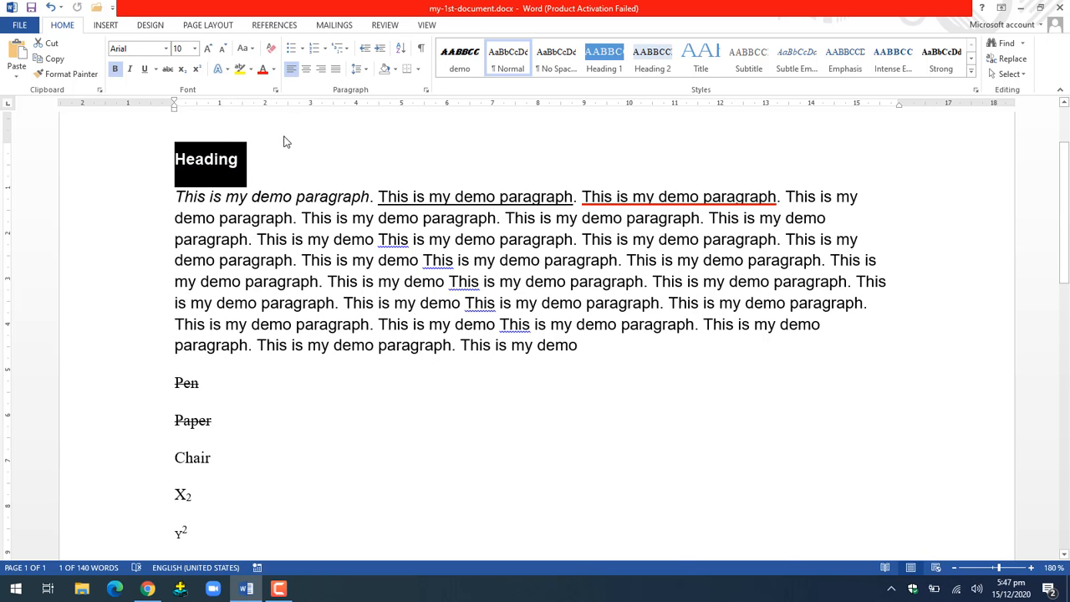
# Step: Apply the tOGGLE cASE option to the heading
pyautogui.click(247, 52)
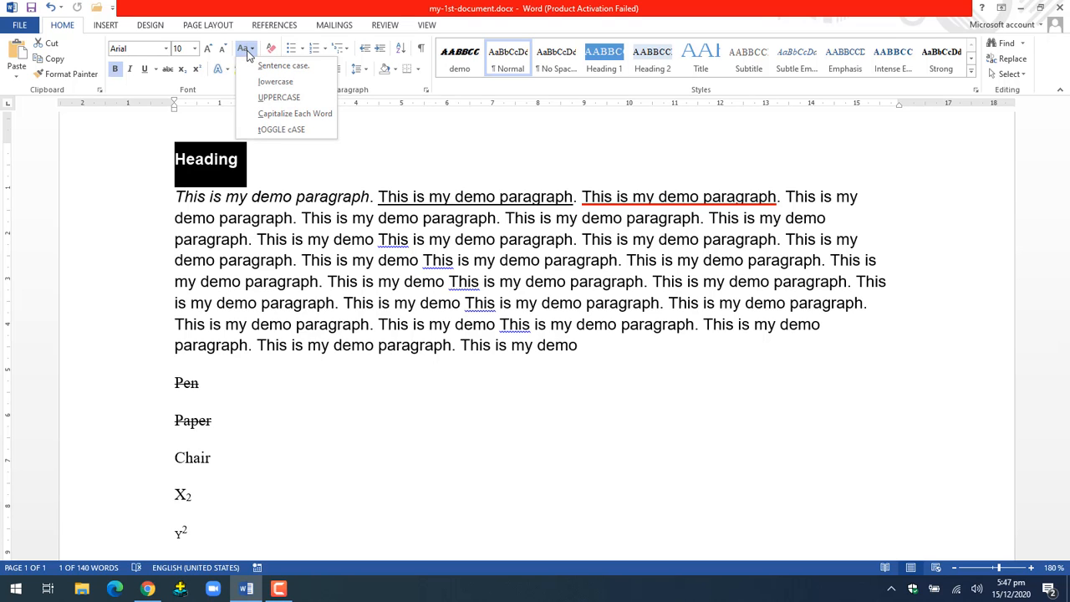
pyautogui.click(303, 131)
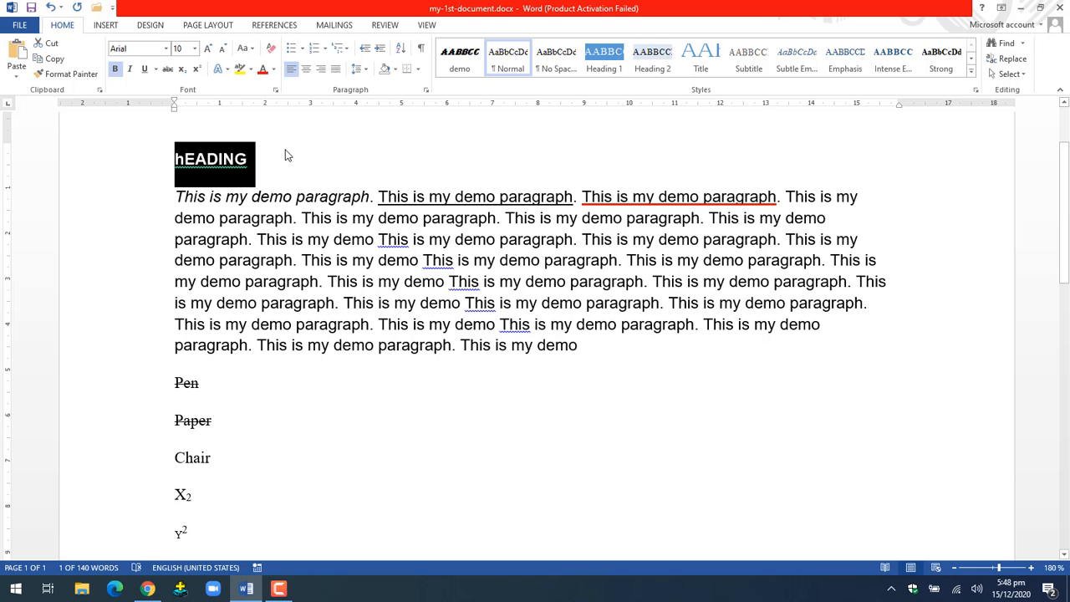
pyautogui.click(284, 155)
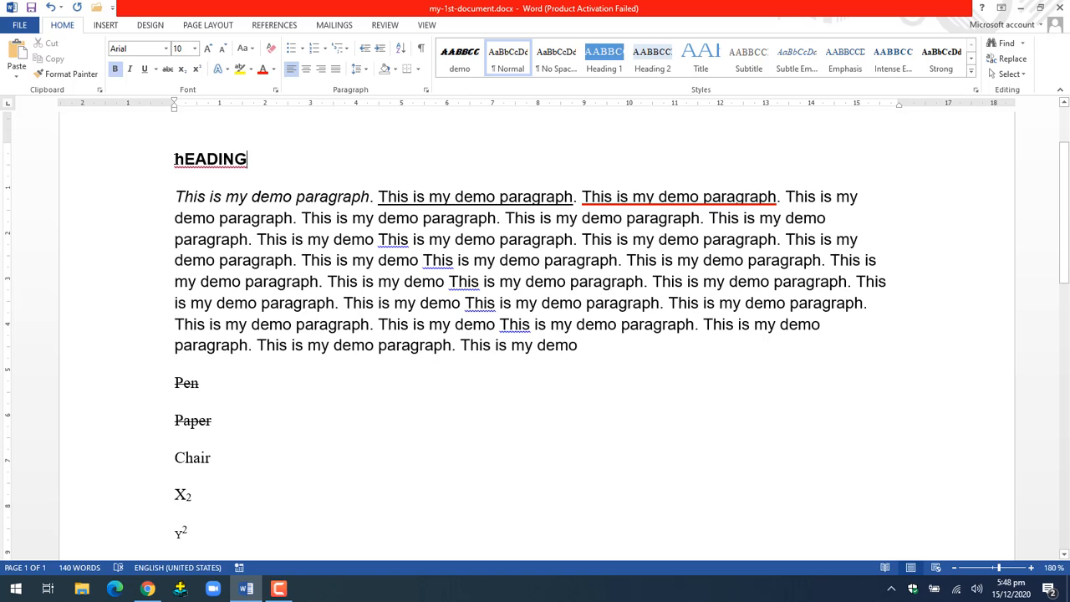
# Step: Select the whole heading and change its case to Sentence case
pyautogui.hotkey('shift', 'Left')
pyautogui.hotkey('shift', 'Left')
pyautogui.hotkey('shift', 'Left')
pyautogui.hotkey('shift', 'Left')
pyautogui.hotkey('shift', 'Left')
pyautogui.hotkey('shift', 'Left')
pyautogui.hotkey('shift', 'Left')
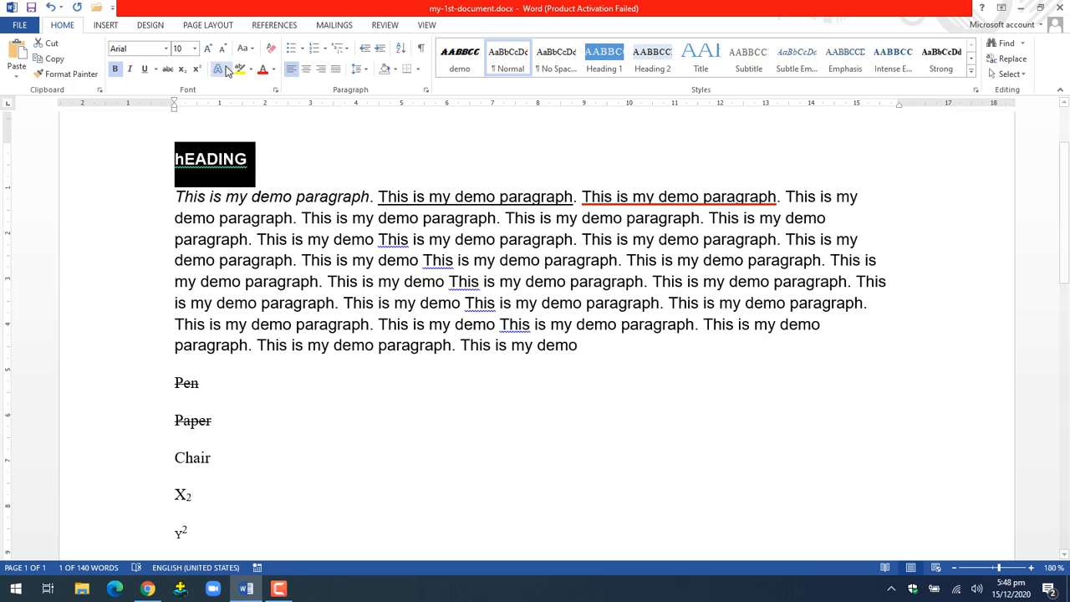
pyautogui.click(243, 47)
pyautogui.click(261, 67)
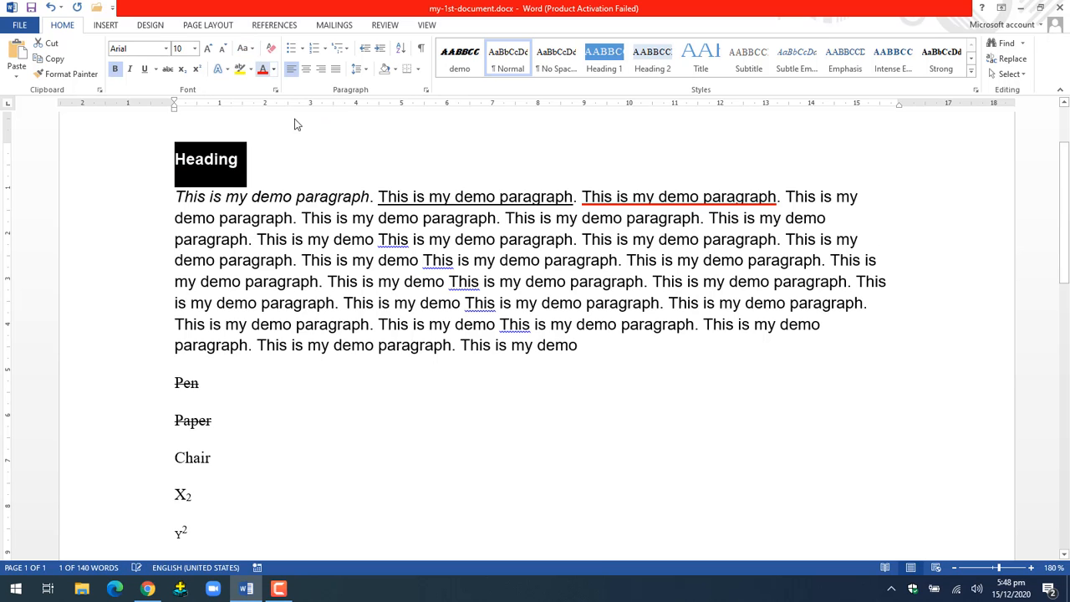
pyautogui.click(296, 136)
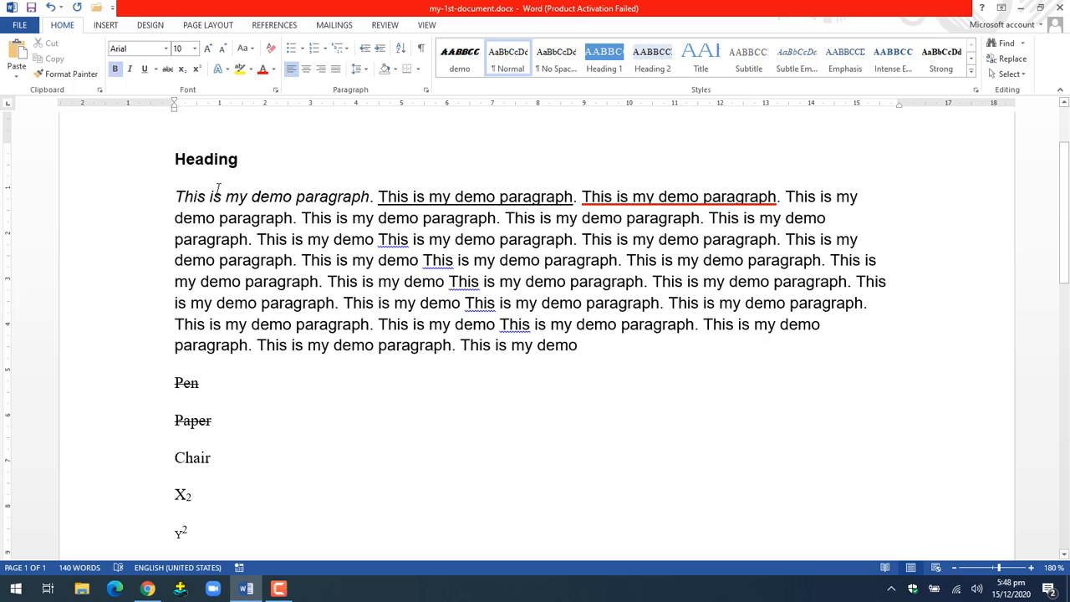
# Step: Replace the capital T at the start of the paragraph's italic first sentence with a lowercase t
pyautogui.click(185, 197)
pyautogui.press('BackSpace')
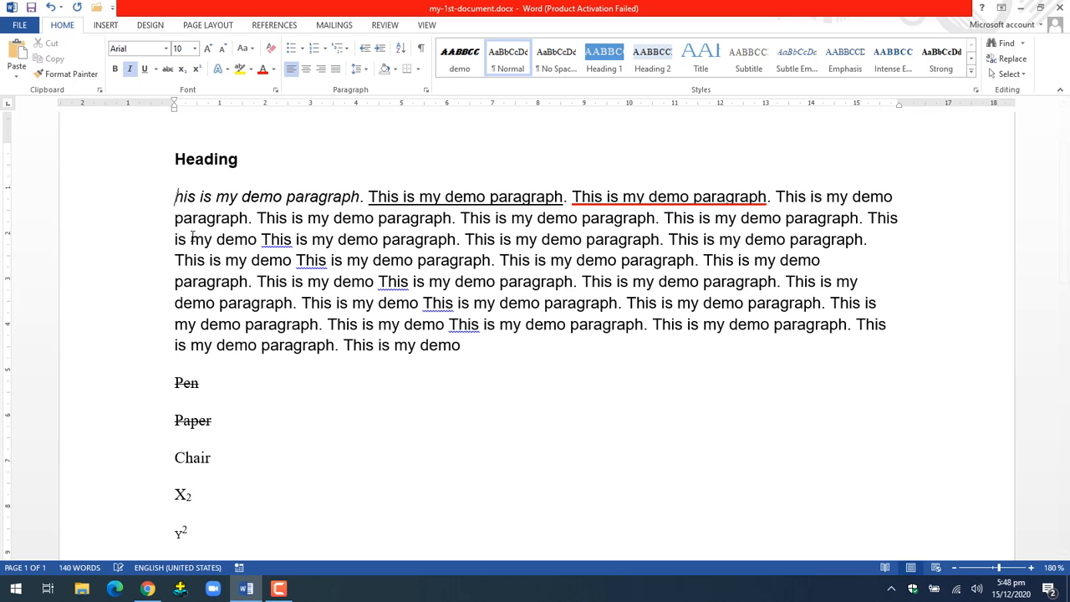
pyautogui.write('t')
# Step: Apply Sentence case to the italic first sentence of the paragraph
pyautogui.moveTo(332, 196); pyautogui.dragTo(164, 198)
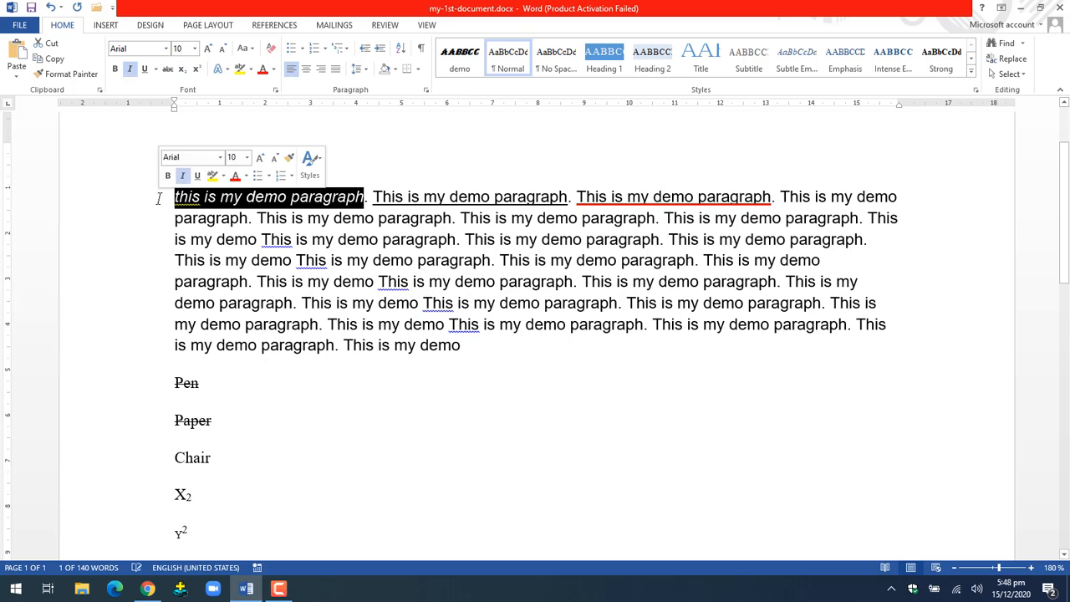
pyautogui.click(247, 48)
pyautogui.click(258, 74)
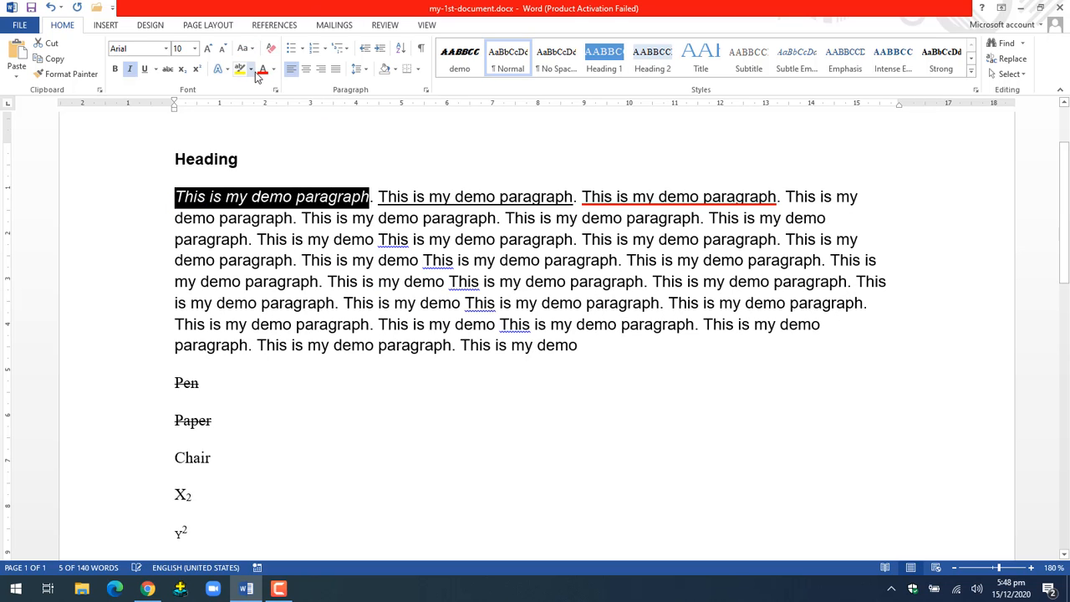
pyautogui.click(343, 181)
# Step: Select the italic first sentence "This is my demo paragraph" and change its case to Capitalize Each Word
pyautogui.click(177, 196)
pyautogui.hotkey('shift', 'Right')
pyautogui.hotkey('shift', 'Right')
pyautogui.hotkey('shift', 'Right')
pyautogui.hotkey('shift', 'Right')
pyautogui.hotkey('shift', 'Right')
pyautogui.hotkey('shift', 'Right')
pyautogui.hotkey('shift', 'Right')
pyautogui.hotkey('shift', 'Right')
pyautogui.hotkey('shift', 'Right')
pyautogui.hotkey('shift', 'Right')
pyautogui.hotkey('shift', 'Right')
pyautogui.hotkey('shift', 'Right')
pyautogui.hotkey('shift', 'Right')
pyautogui.hotkey('shift', 'Right')
pyautogui.hotkey('shift', 'Right')
pyautogui.hotkey('shift', 'Right')
pyautogui.hotkey('shift', 'Right')
pyautogui.hotkey('shift', 'Right')
pyautogui.hotkey('shift', 'Right')
pyautogui.hotkey('shift', 'Right')
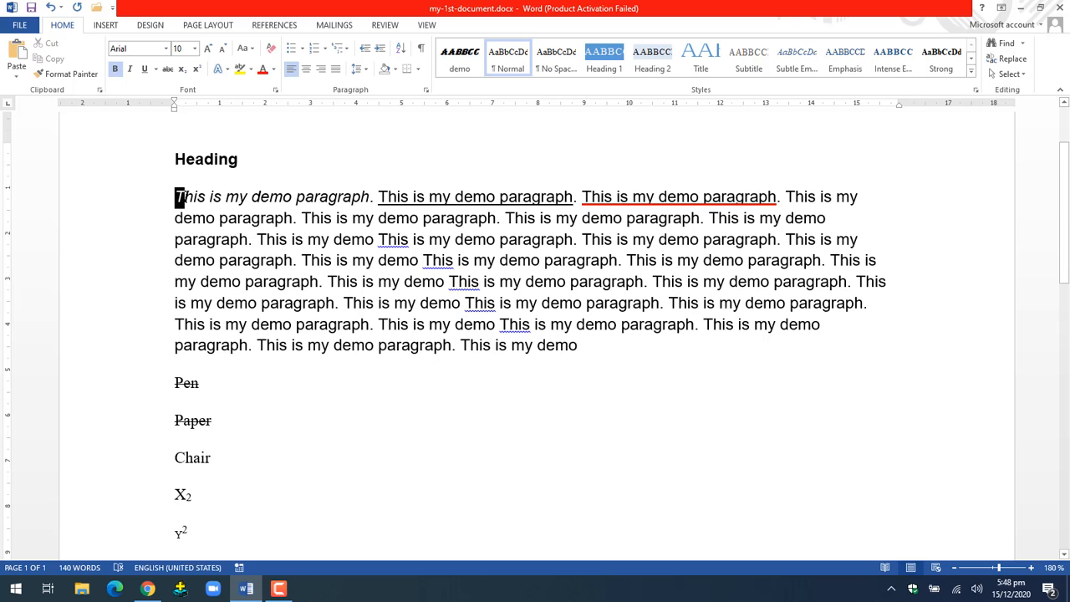
pyautogui.hotkey('shift', 'Right')
pyautogui.hotkey('shift', 'Right')
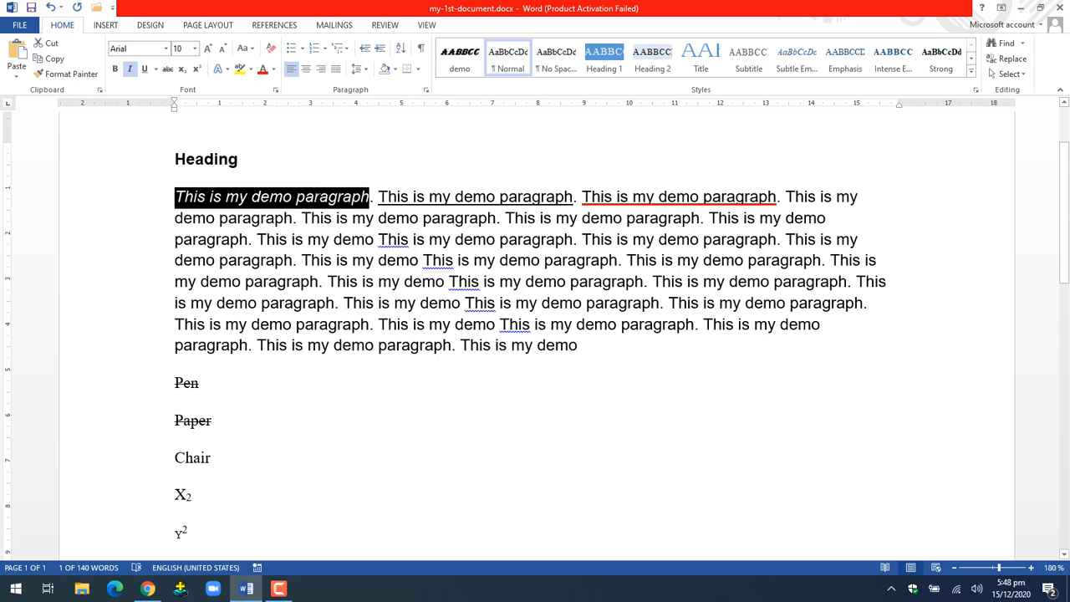
pyautogui.click(239, 158)
pyautogui.moveTo(175, 197)
pyautogui.mouseDown()
pyautogui.moveTo(316, 187)
pyautogui.moveTo(361, 197)
pyautogui.moveTo(175, 197)
pyautogui.mouseUp()
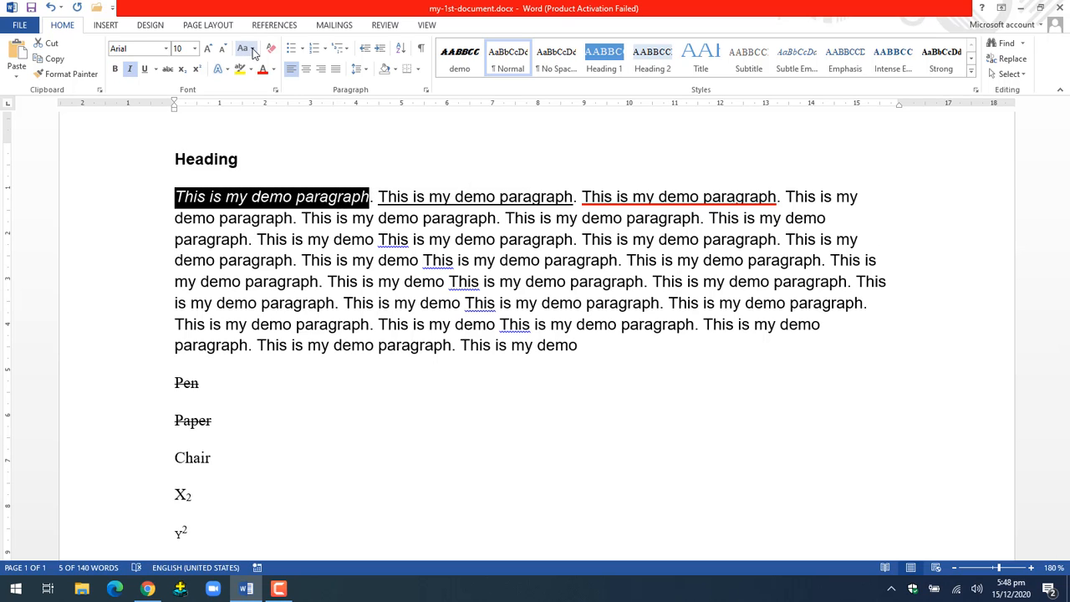
pyautogui.click(247, 48)
pyautogui.click(269, 112)
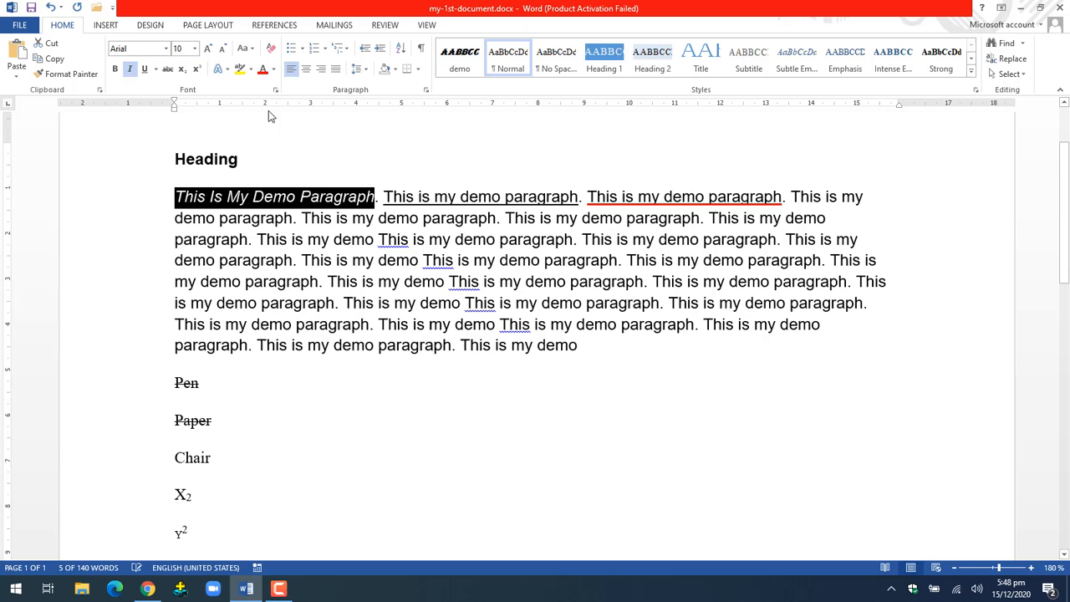
pyautogui.click(306, 153)
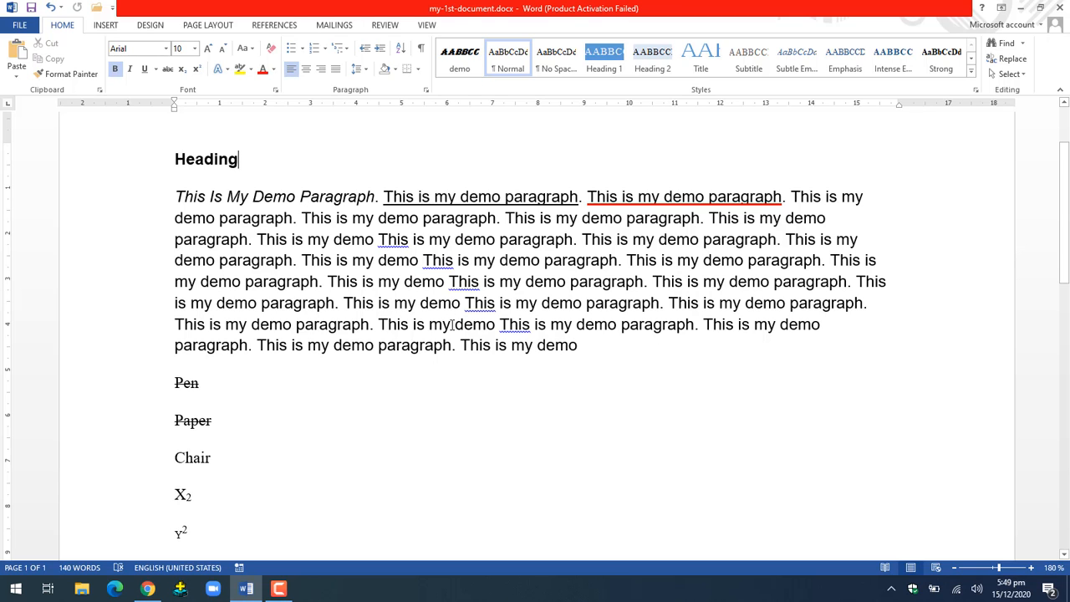
# Step: Try to apply Sentence case to the demo paragraph, leaving out the closing fragment "This is my demo"
pyautogui.moveTo(457, 349); pyautogui.dragTo(175, 195)
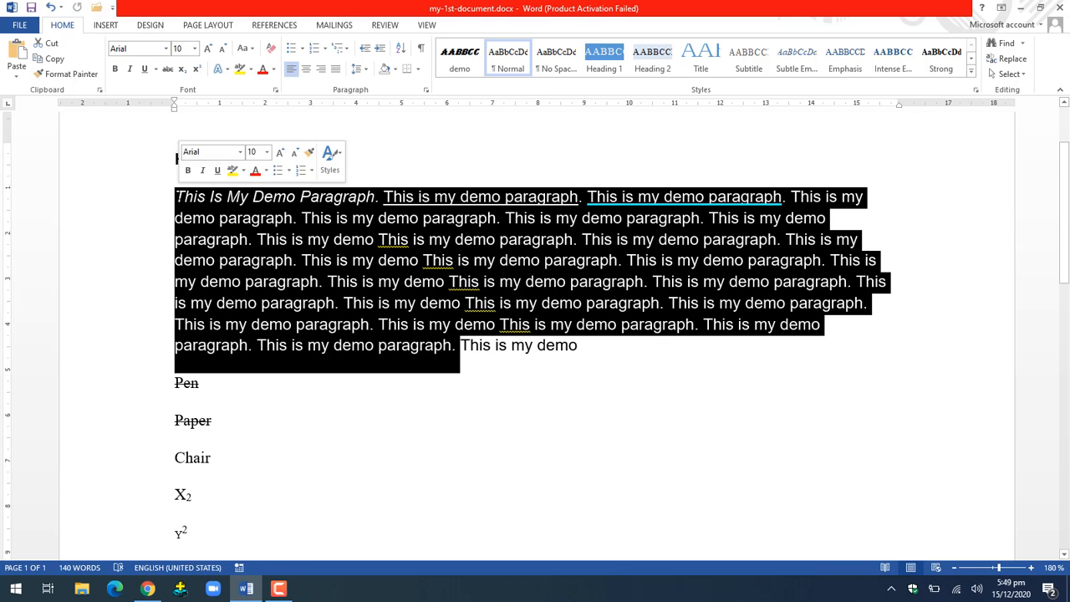
pyautogui.click(249, 52)
pyautogui.click(258, 67)
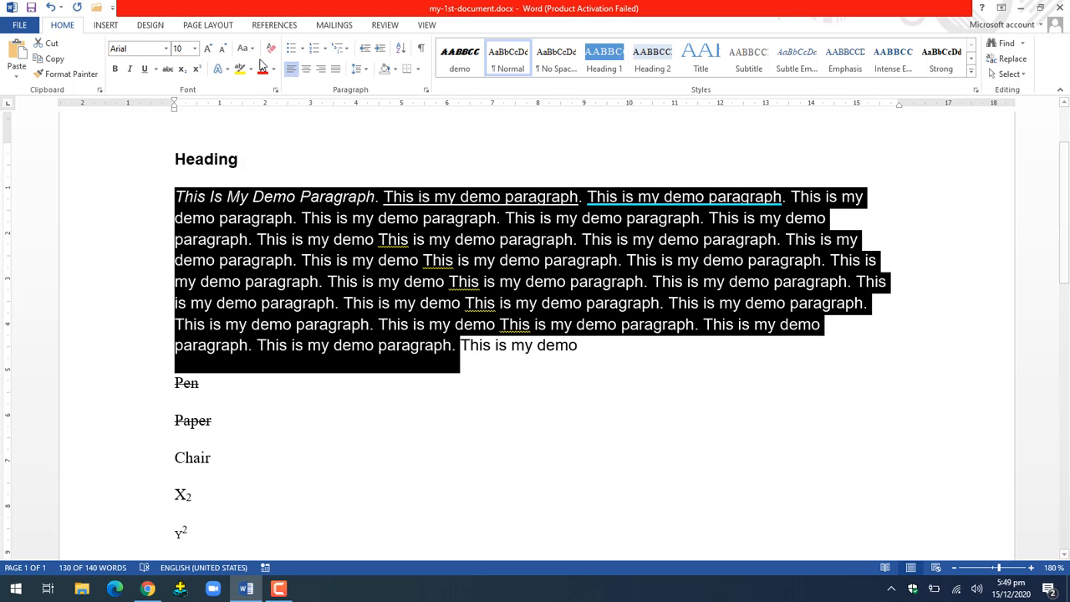
pyautogui.click(247, 47)
pyautogui.click(263, 67)
pyautogui.click(284, 171)
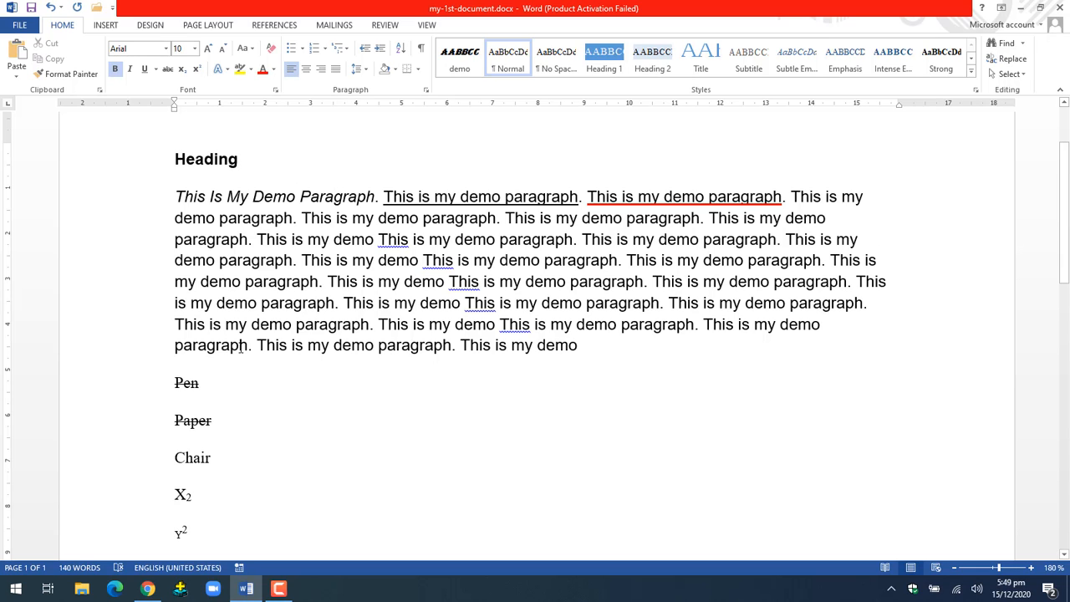
# Step: Apply the text effect "Fill - Gold, Accent 4, Soft Bevel" to the word "paragraph" that begins the paragraph's last line
pyautogui.moveTo(249, 345); pyautogui.dragTo(174, 345)
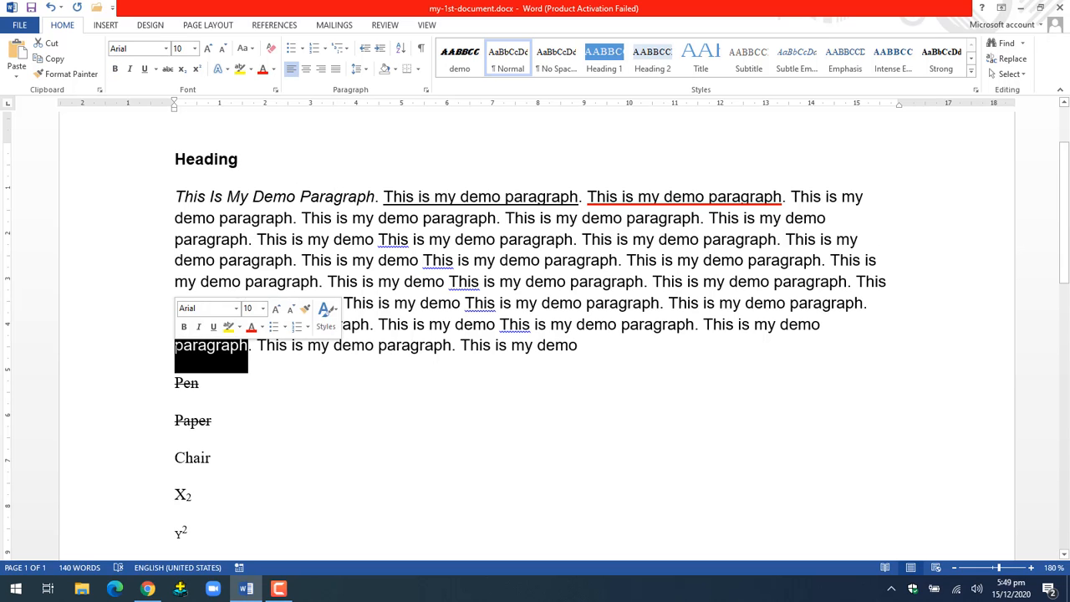
pyautogui.click(227, 70)
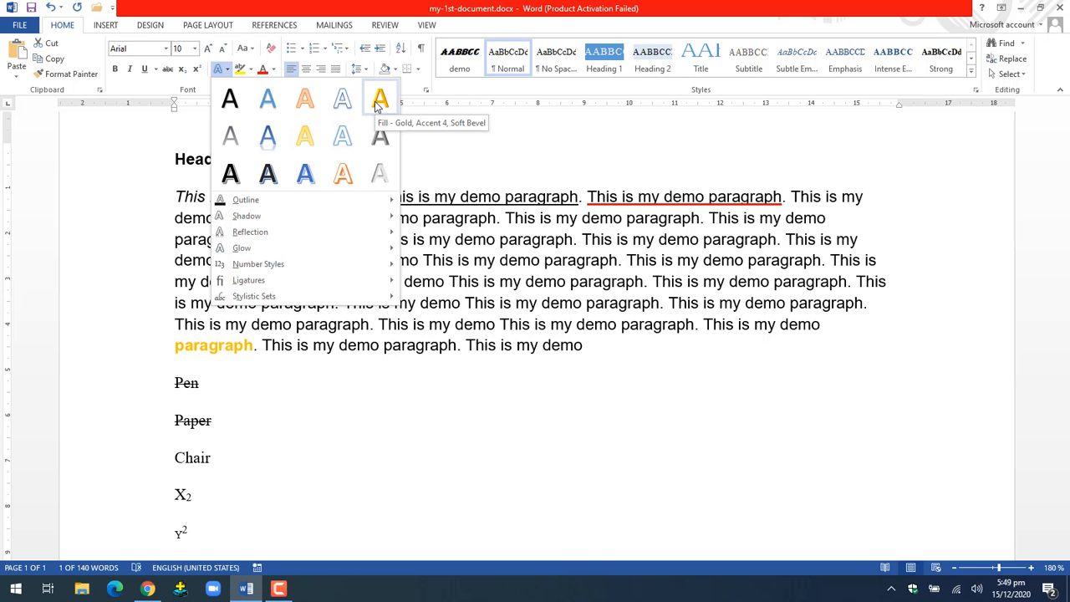
pyautogui.click(378, 101)
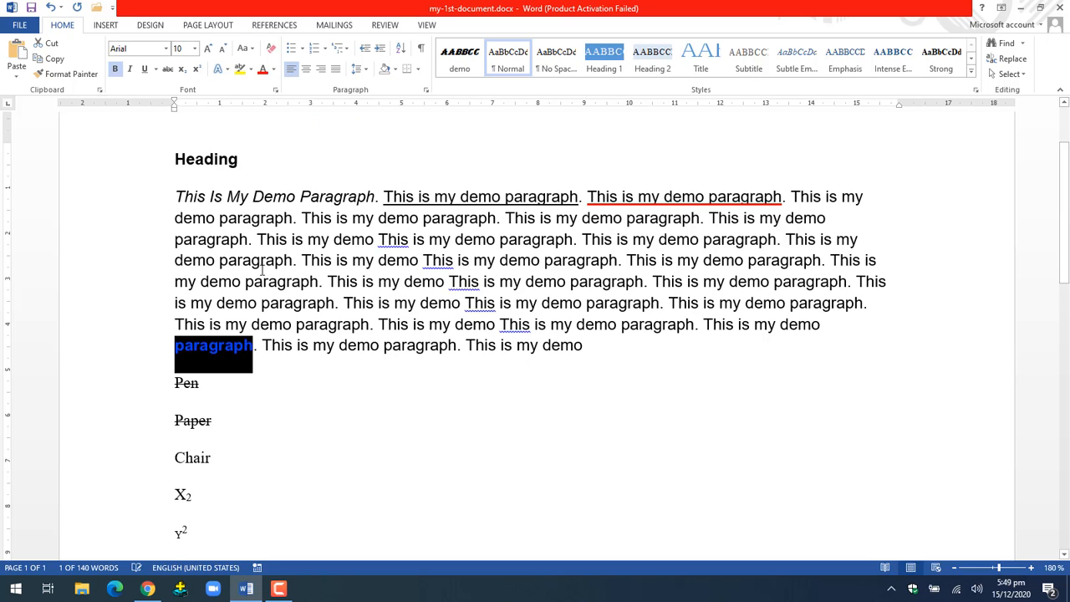
# Step: Add an outer shadow text effect to the gold word "paragraph" that begins the paragraph's last line
pyautogui.click(219, 68)
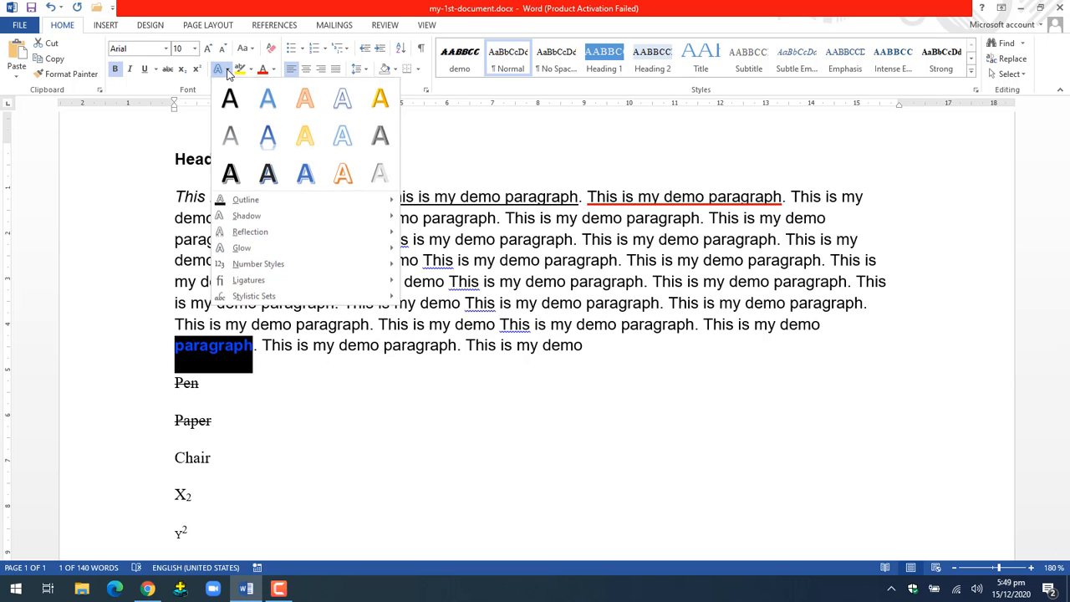
pyautogui.moveTo(309, 204)
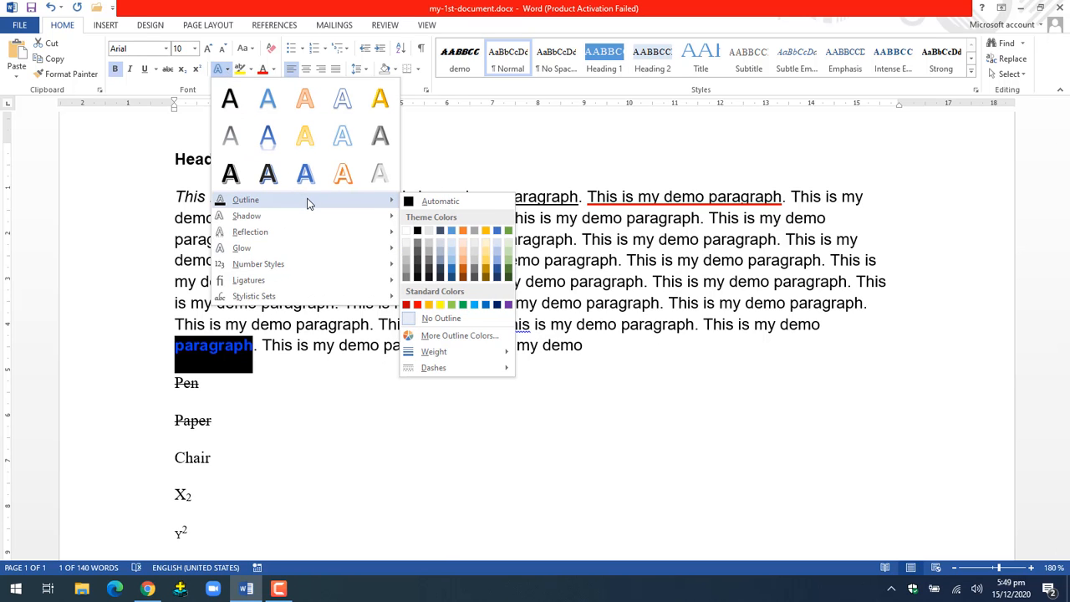
pyautogui.moveTo(349, 219)
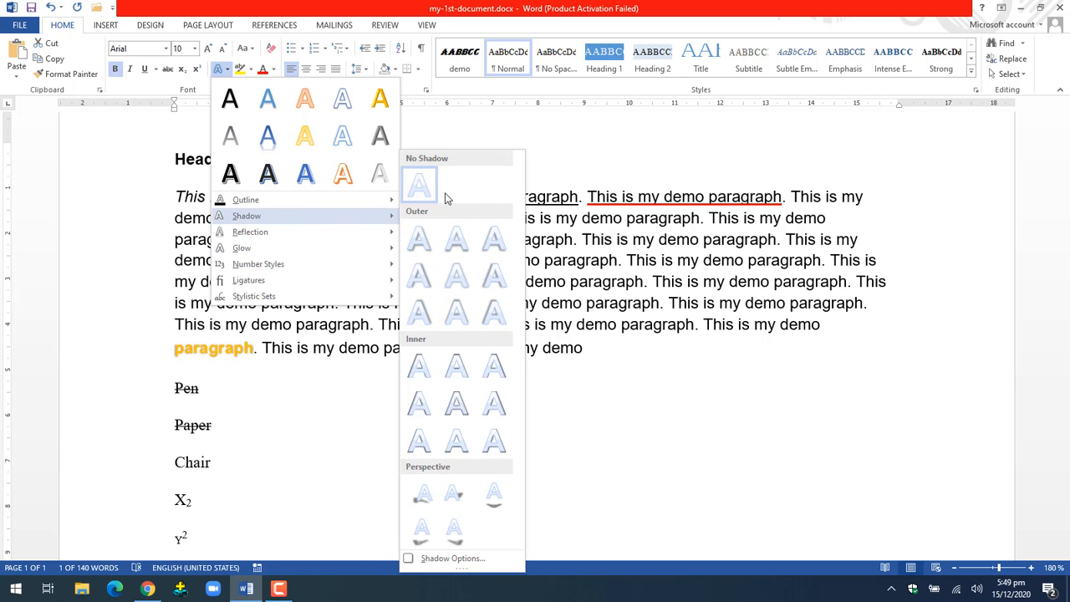
pyautogui.click(449, 313)
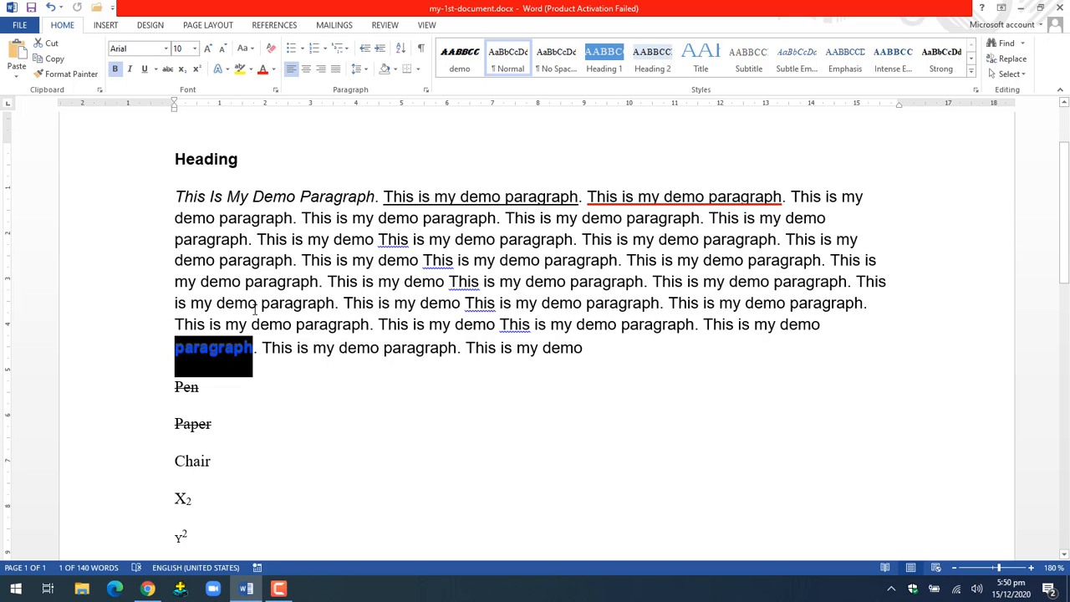
pyautogui.click(210, 422)
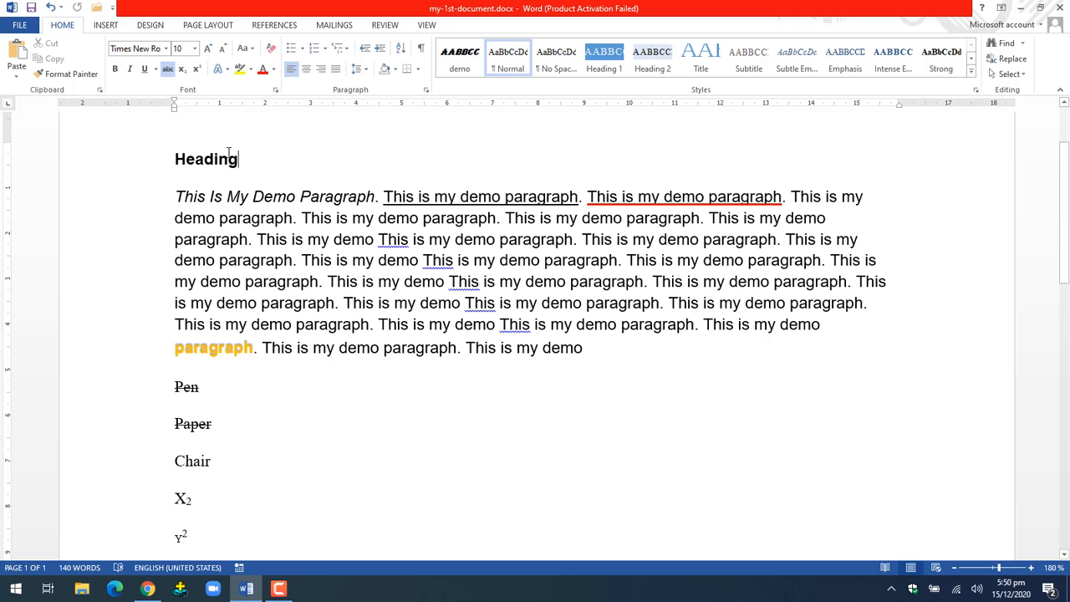
# Step: Highlight the "Heading" line in yellow
pyautogui.moveTo(240, 158); pyautogui.dragTo(172, 148)
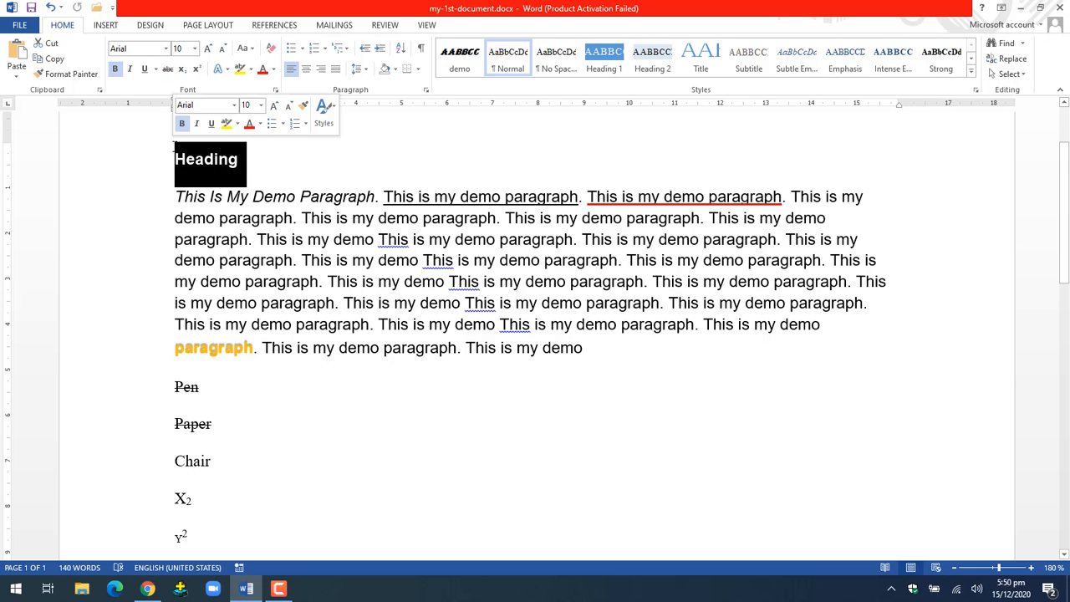
pyautogui.click(250, 70)
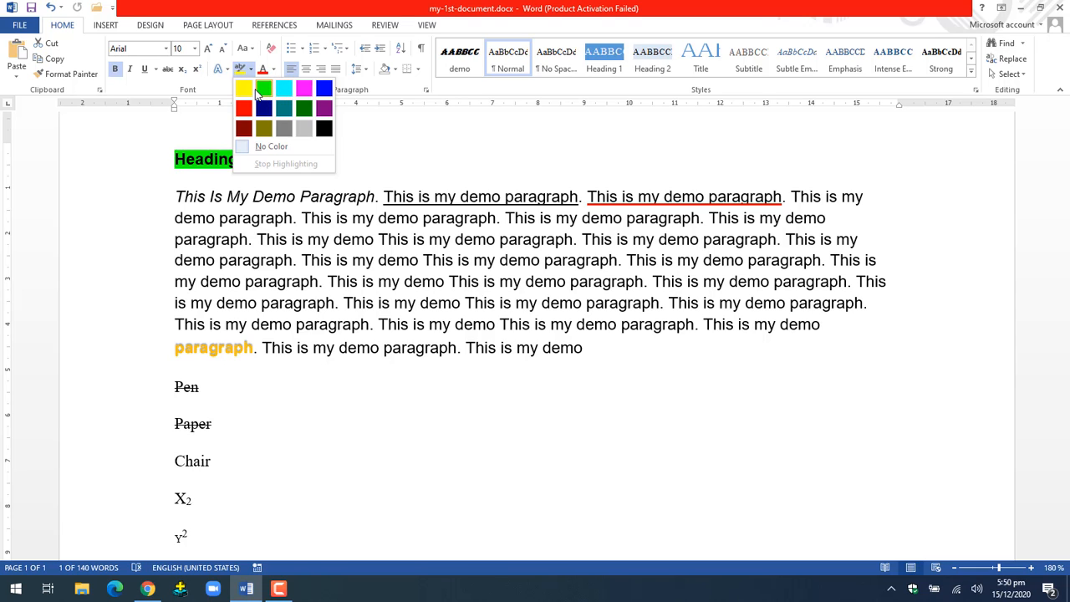
pyautogui.click(246, 92)
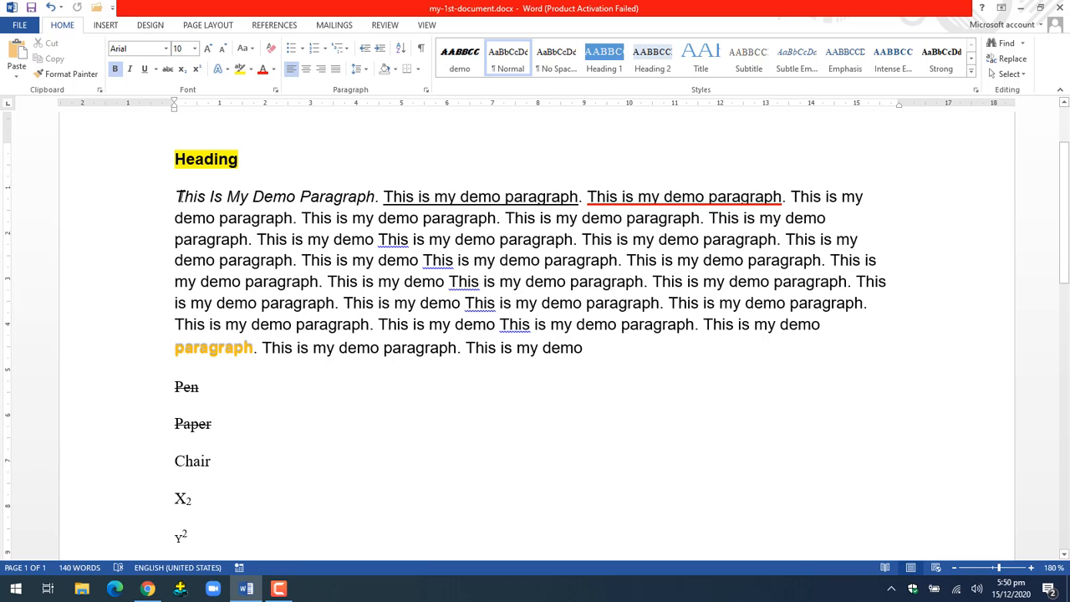
# Step: Change the font color of the italic first sentence "This Is My Demo Paragraph" to red
pyautogui.moveTo(175, 196); pyautogui.dragTo(376, 196)
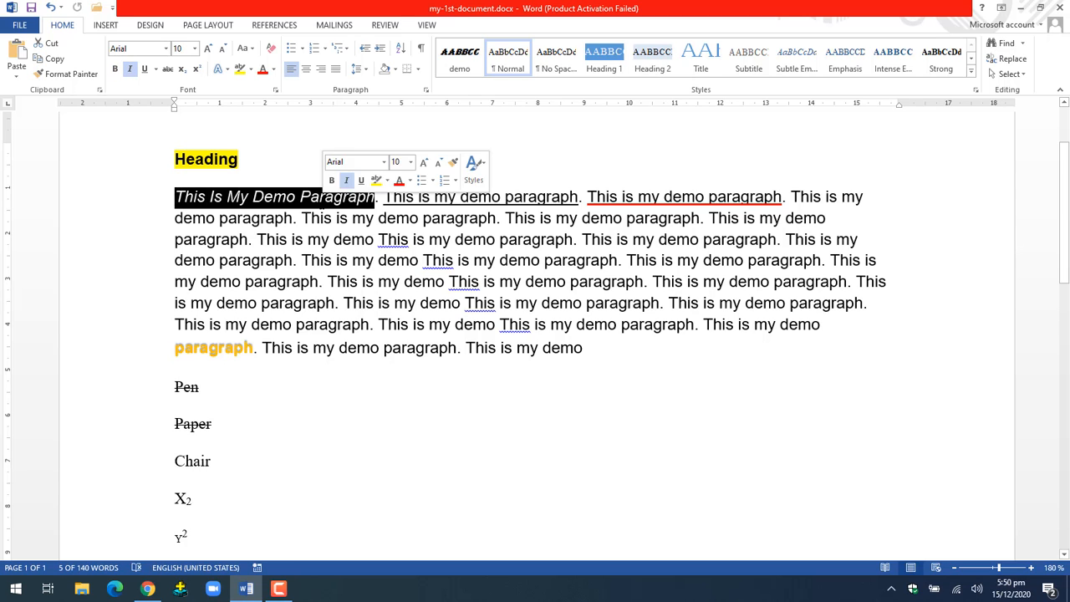
pyautogui.click(275, 71)
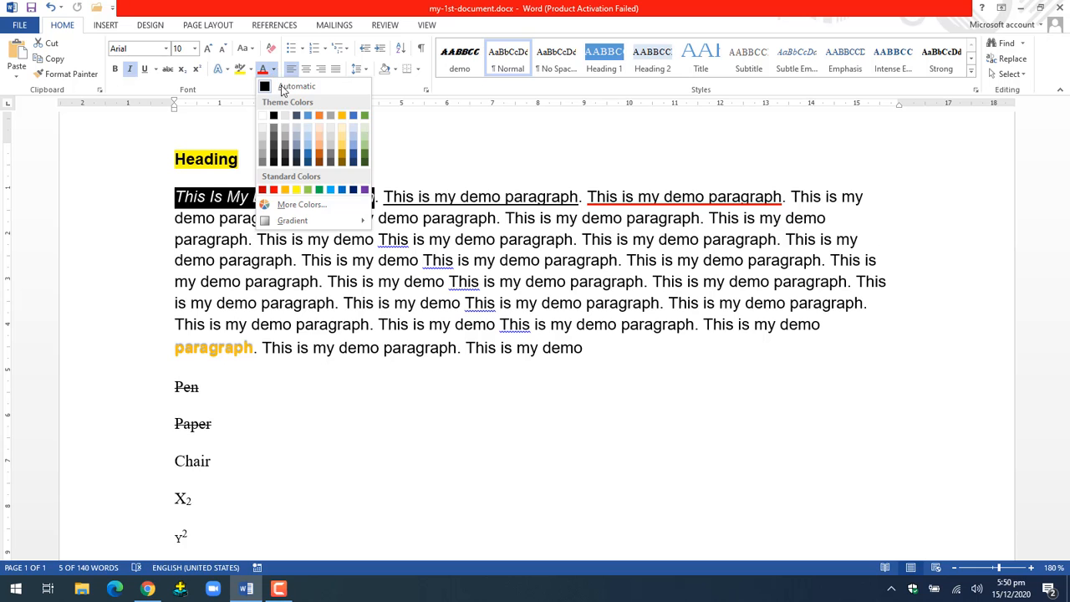
pyautogui.click(274, 190)
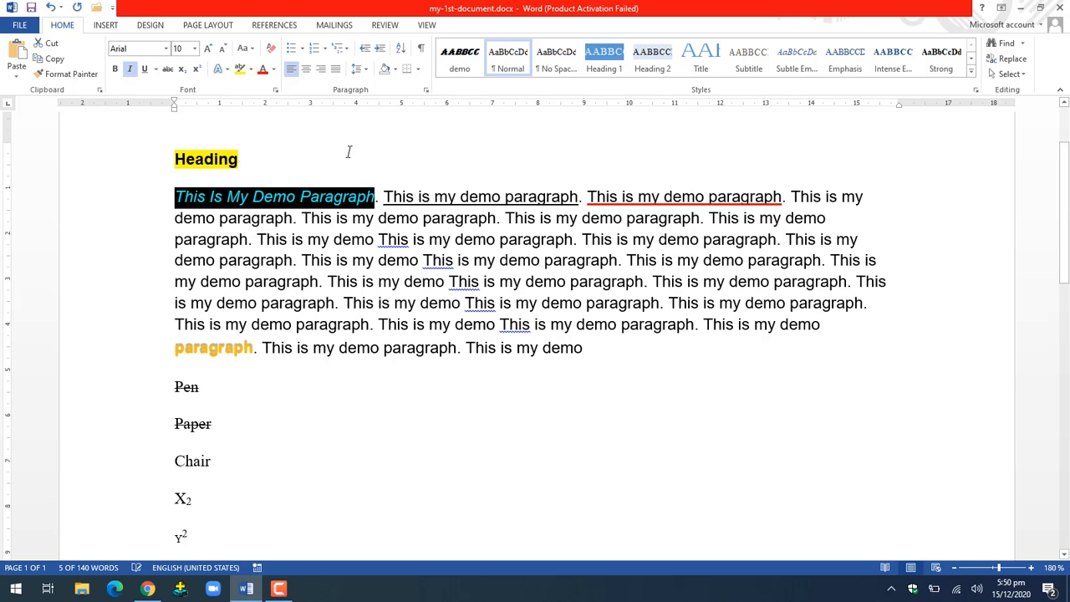
pyautogui.click(349, 151)
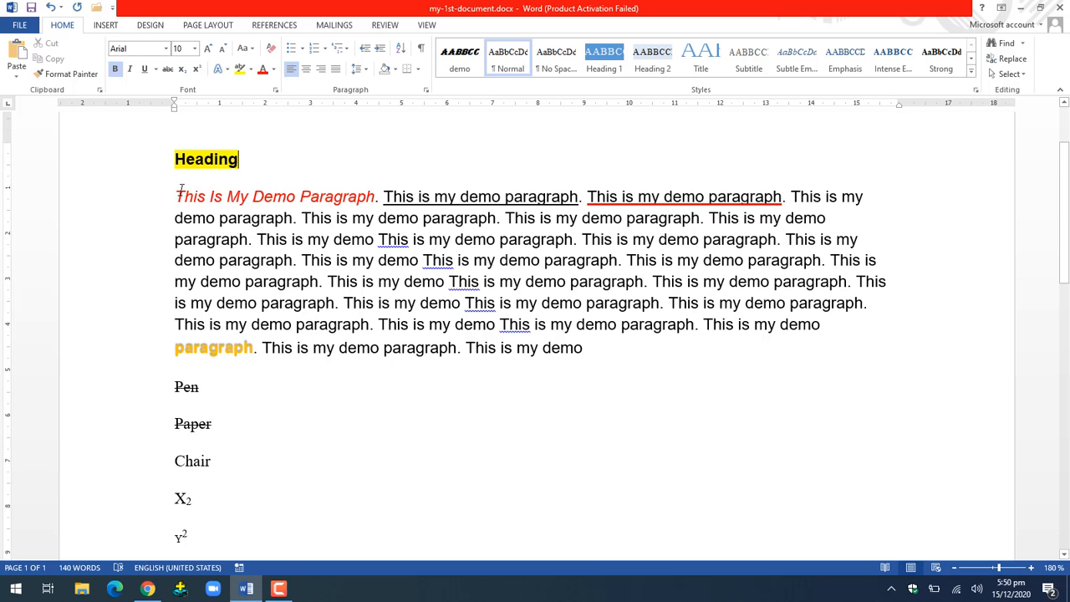
# Step: Clear all formatting from the paragraph's first sentence "This Is My Demo Paragraph."
pyautogui.moveTo(175, 193); pyautogui.dragTo(381, 198)
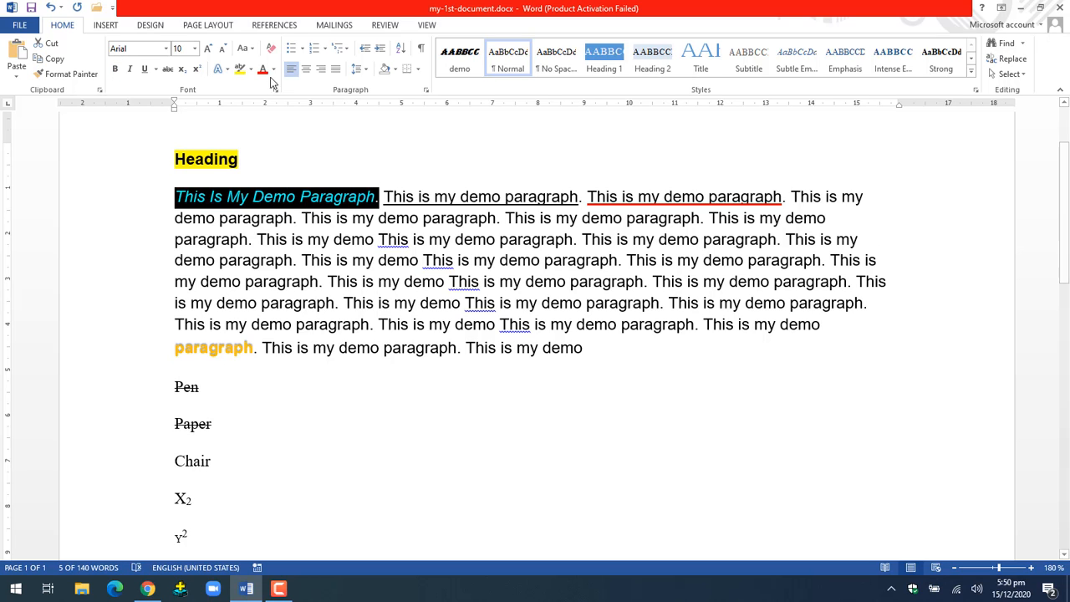
pyautogui.click(269, 52)
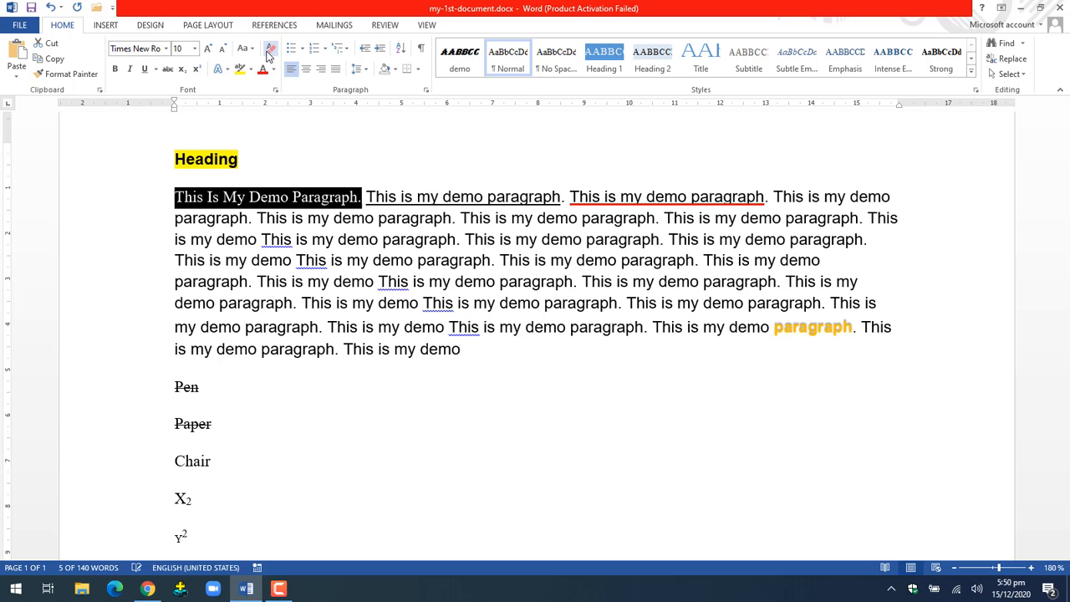
pyautogui.click(269, 185)
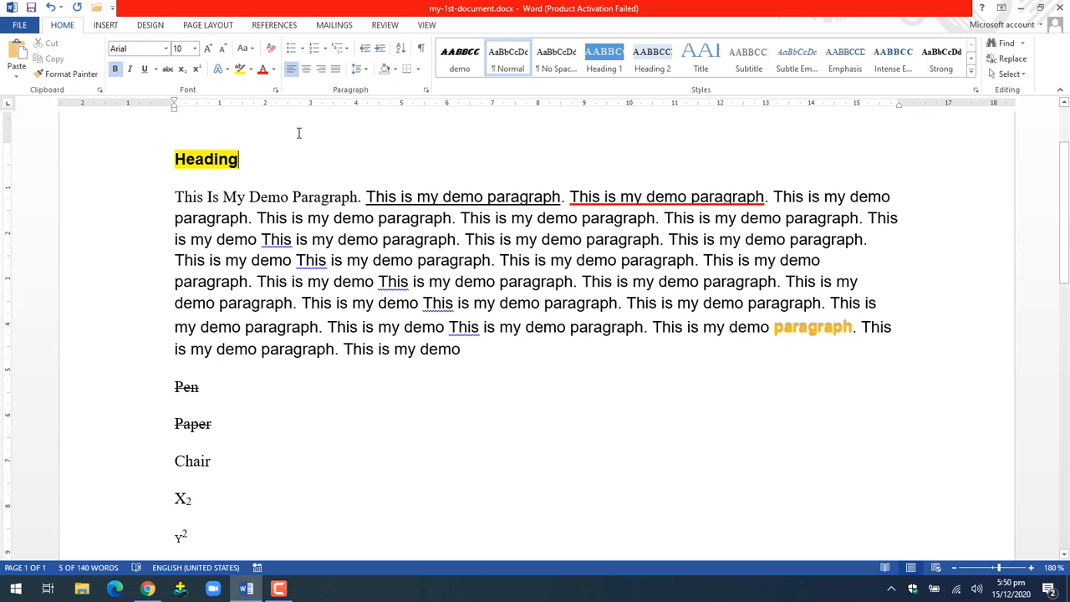
pyautogui.doubleClick(182, 196)
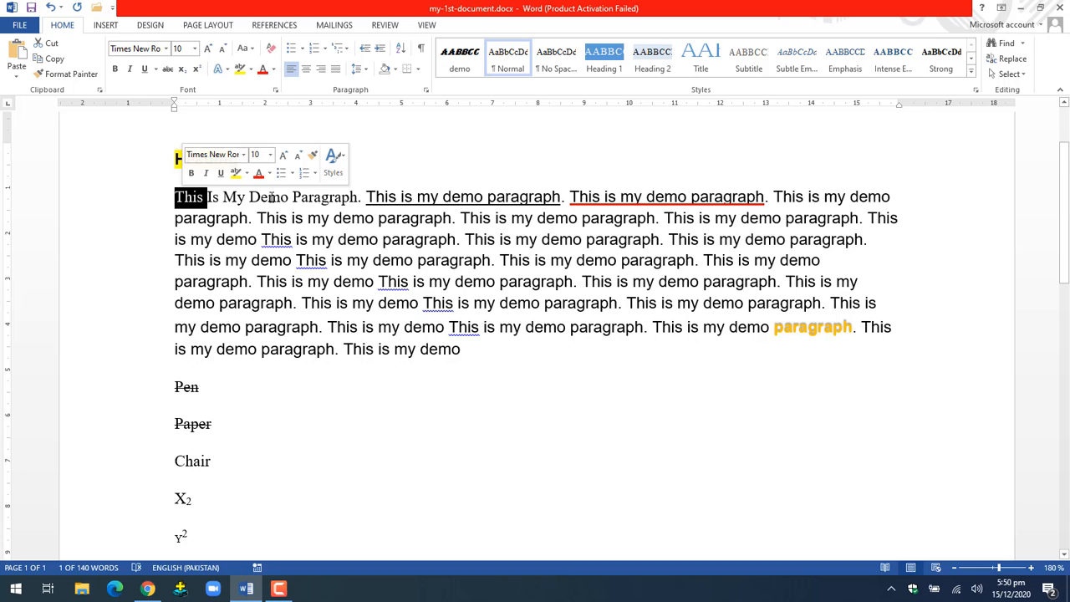
pyautogui.click(269, 196)
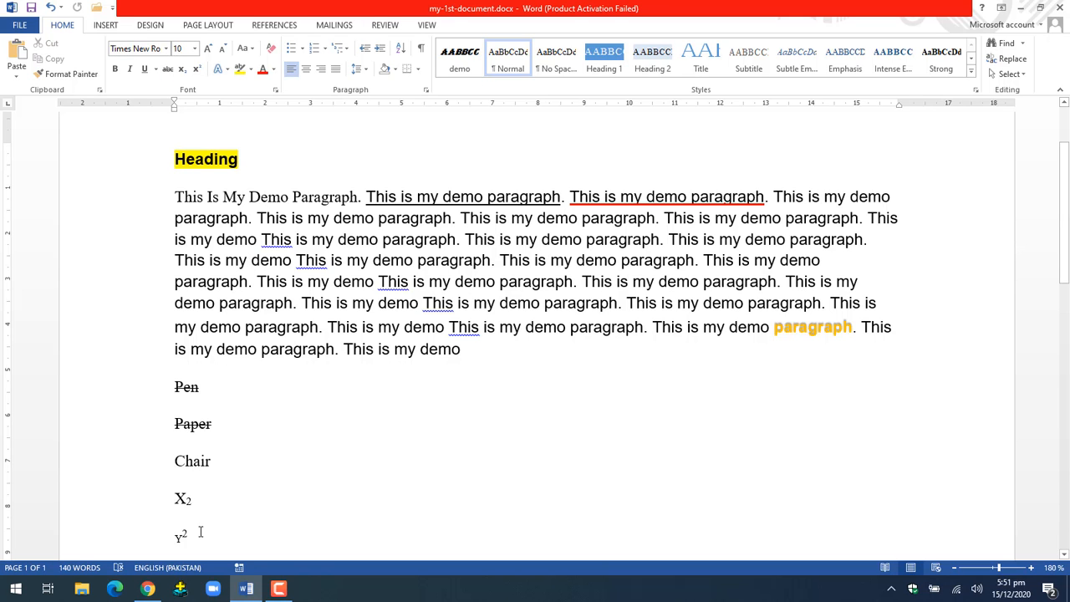
# Step: Delete the lines below the paragraph, from "Pen" down to the superscript "Y2"
pyautogui.moveTo(201, 528); pyautogui.dragTo(167, 382)
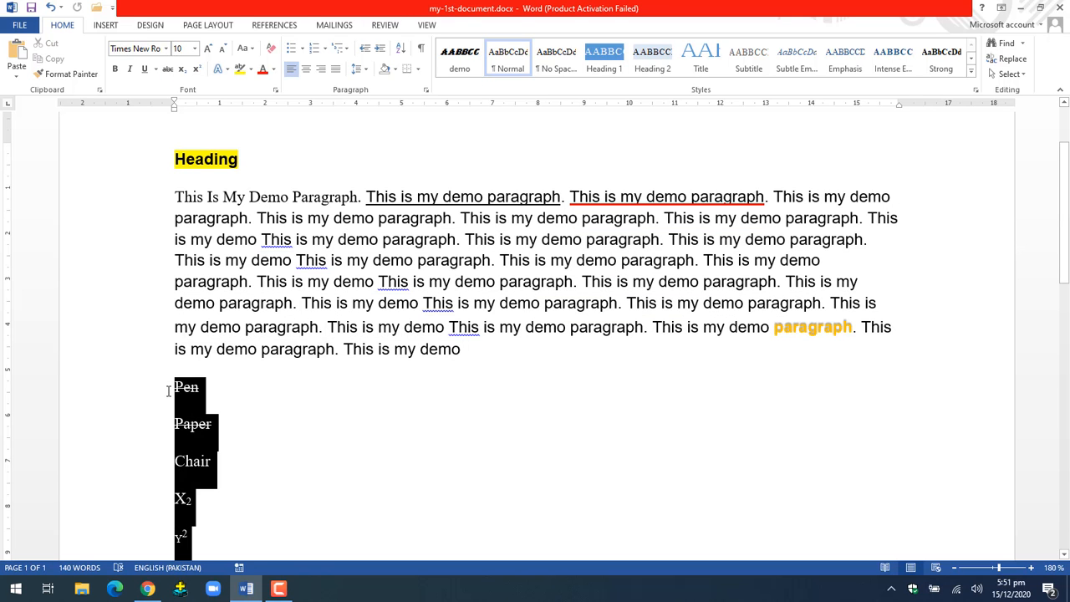
pyautogui.press('Delete')
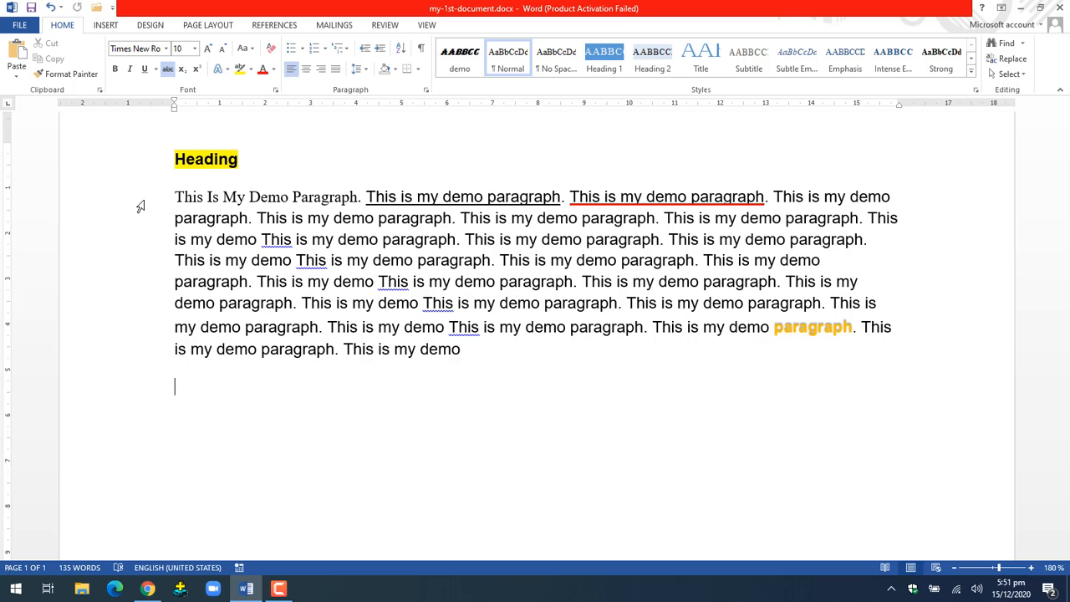
# Step: Copy the entire demo paragraph and paste it on a new line below the original
pyautogui.moveTo(174, 197); pyautogui.dragTo(483, 351)
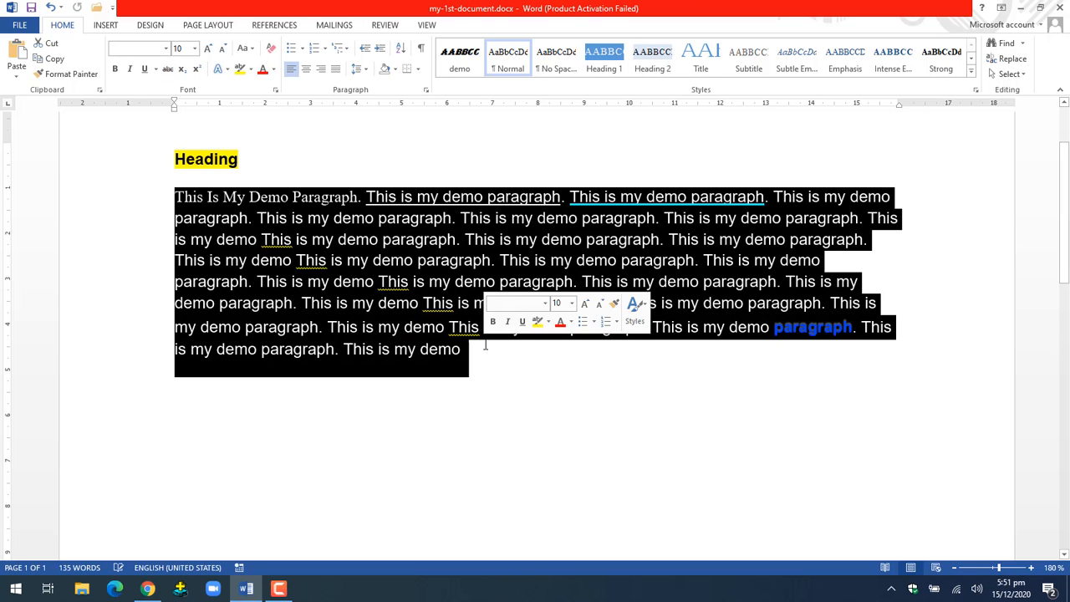
pyautogui.click(66, 65)
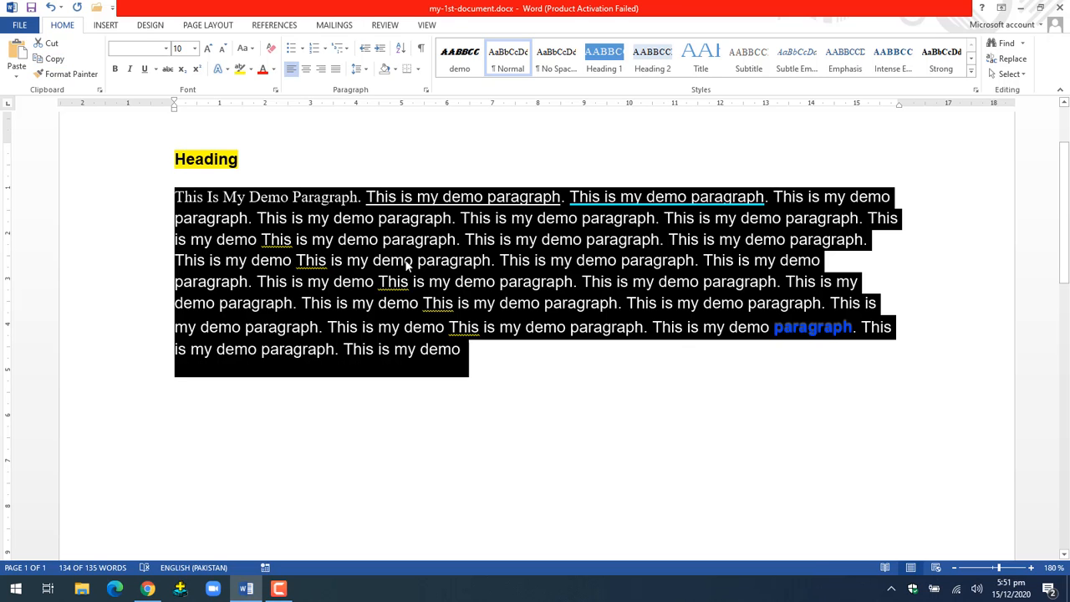
pyautogui.click(478, 357)
pyautogui.hotkey('alt', 'shift')
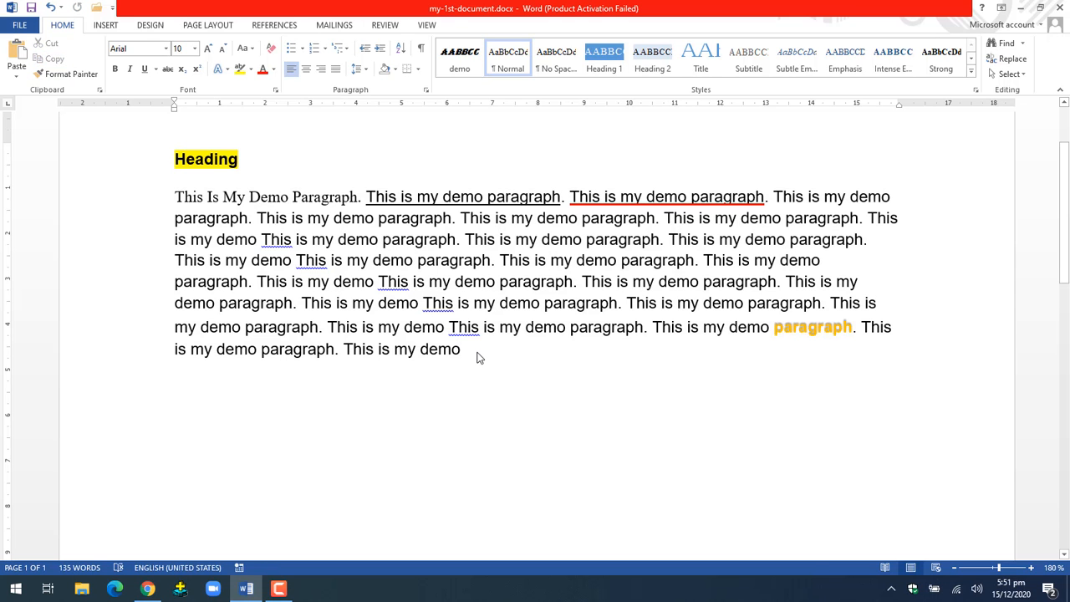
pyautogui.press('Return')
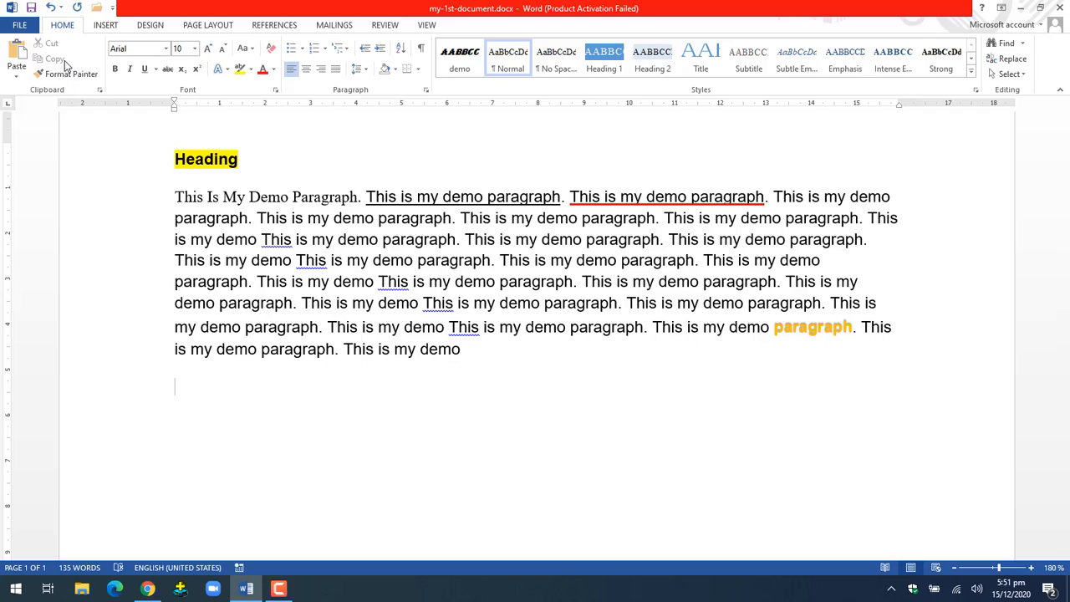
pyautogui.click(18, 52)
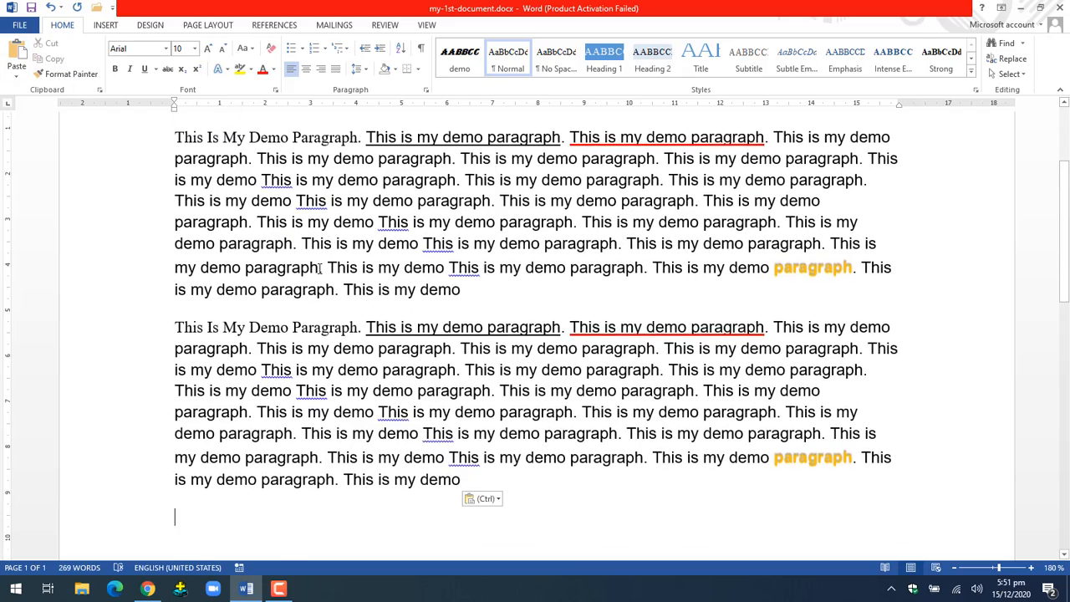
# Step: Paste another copy of the demo paragraph at the end of the document, making it the third paragraph
pyautogui.scroll(3, 319, 266)
pyautogui.scroll(-3, 319, 266)
pyautogui.scroll(2, 319, 267)
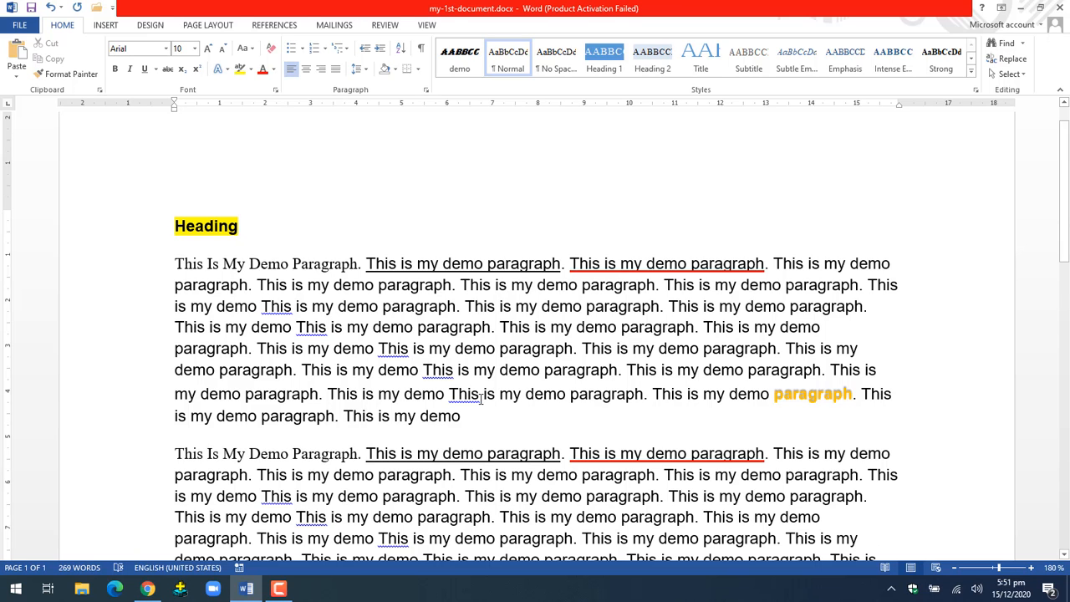
pyautogui.scroll(-3, 481, 398)
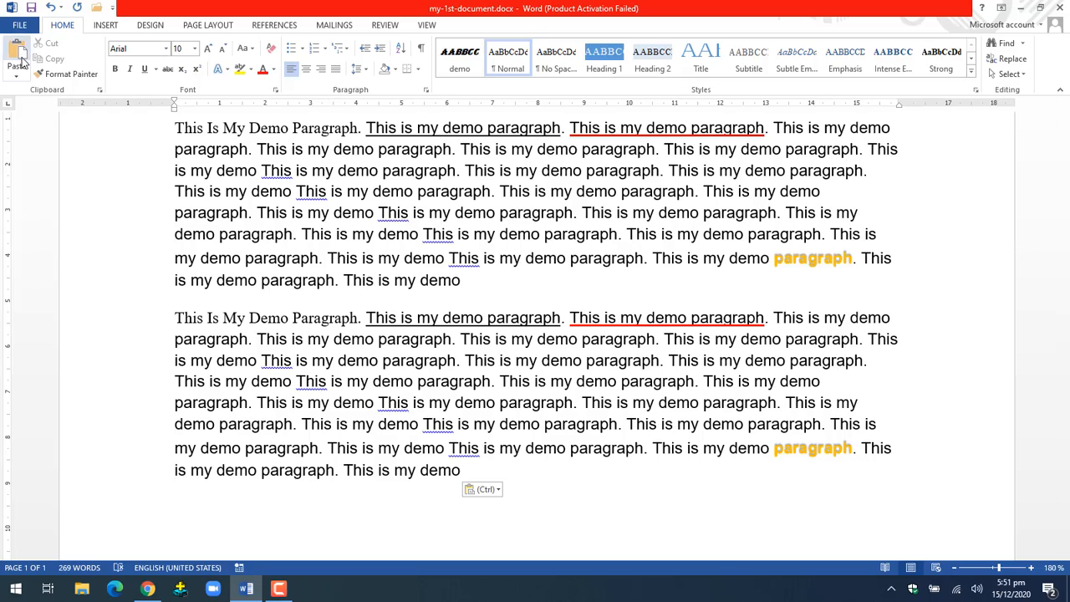
pyautogui.click(18, 60)
pyautogui.scroll(4, 211, 183)
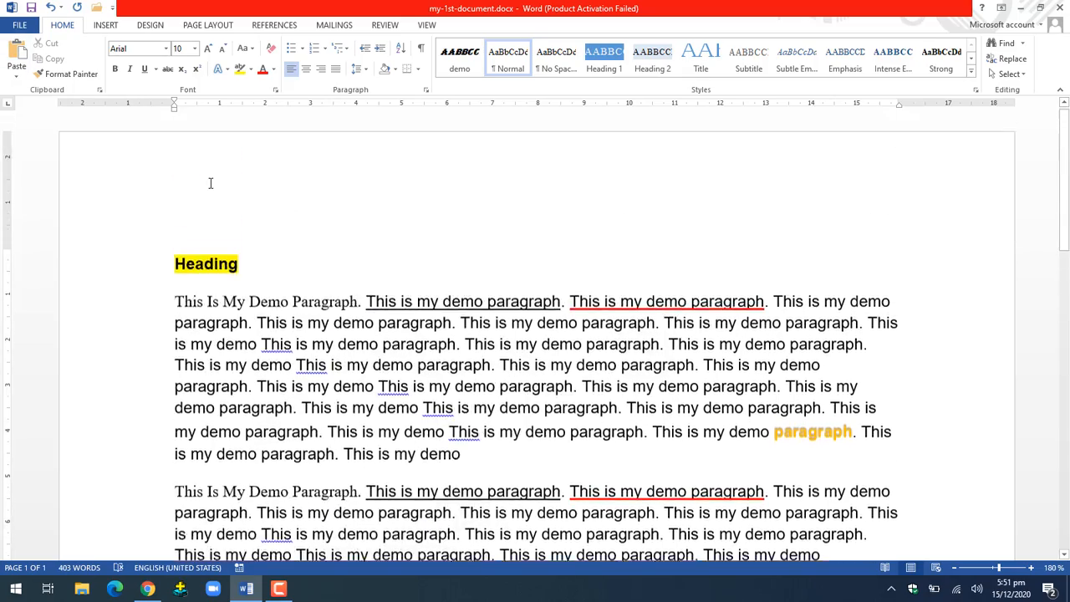
pyautogui.scroll(-7, 211, 183)
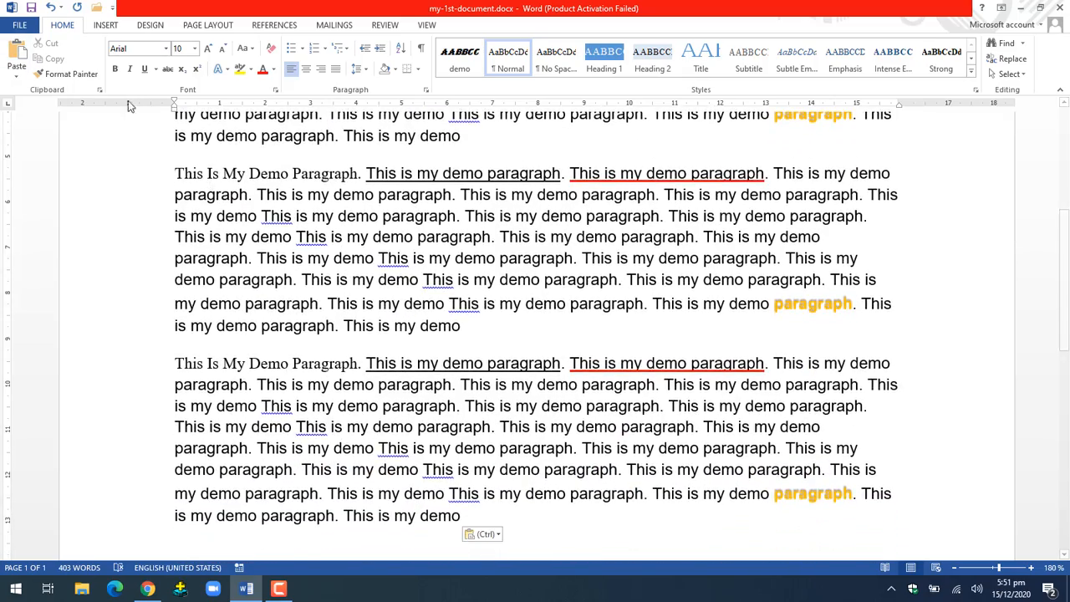
# Step: Cut the entire third demo paragraph and paste it back at the end of the document
pyautogui.scroll(1, 179, 173)
pyautogui.doubleClick(178, 174)
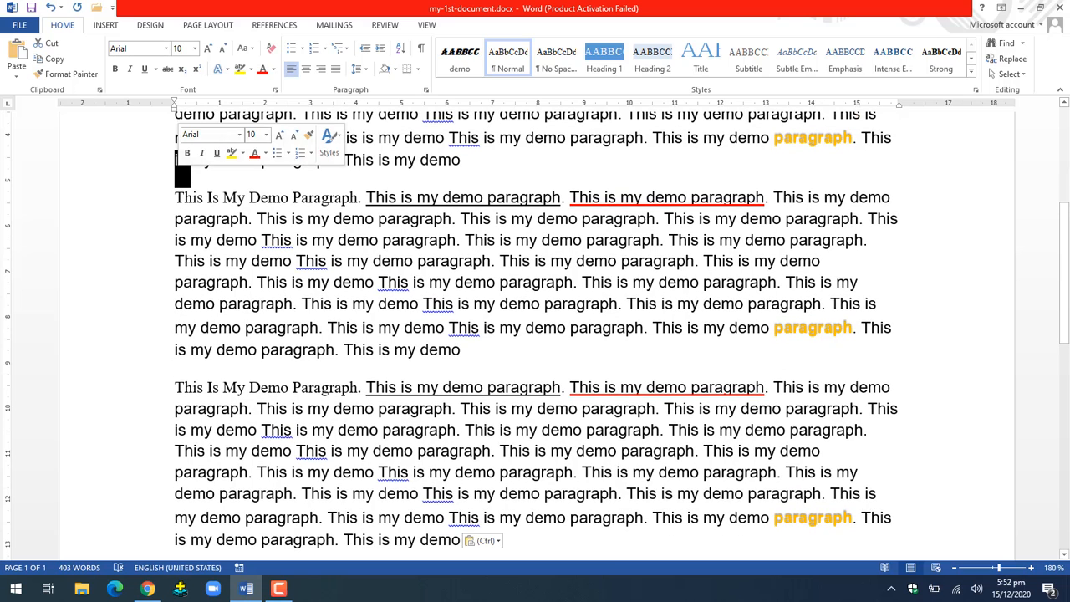
pyautogui.click(459, 540)
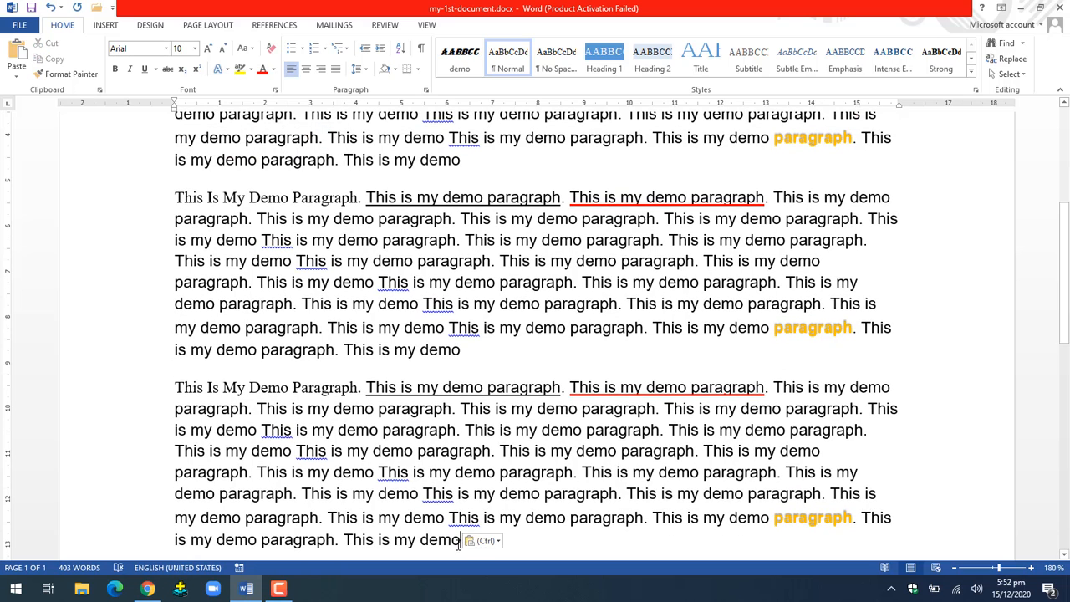
pyautogui.moveTo(458, 540); pyautogui.dragTo(183, 389)
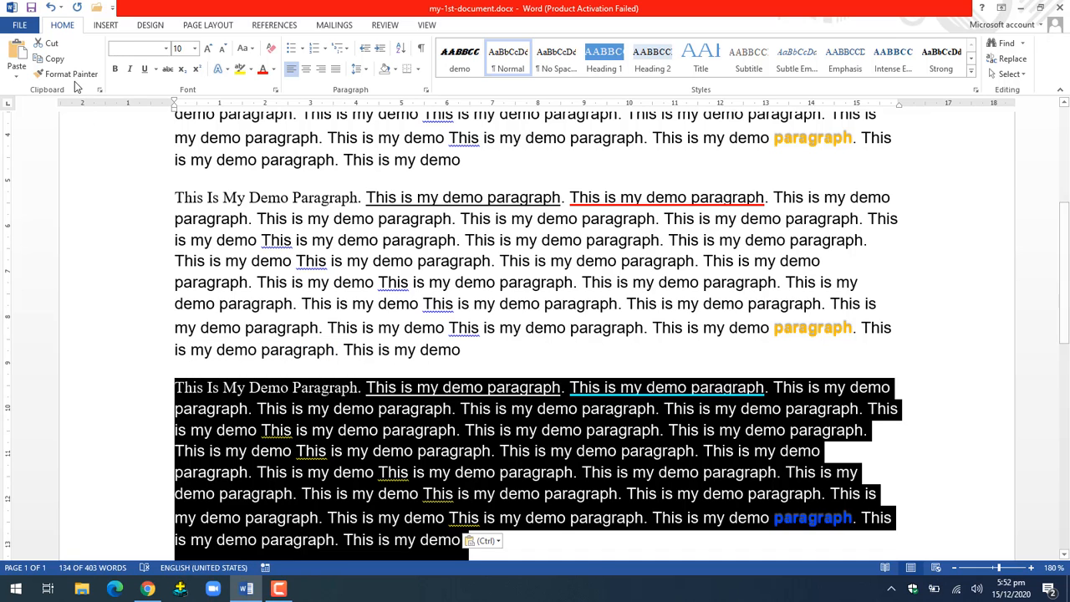
pyautogui.click(57, 47)
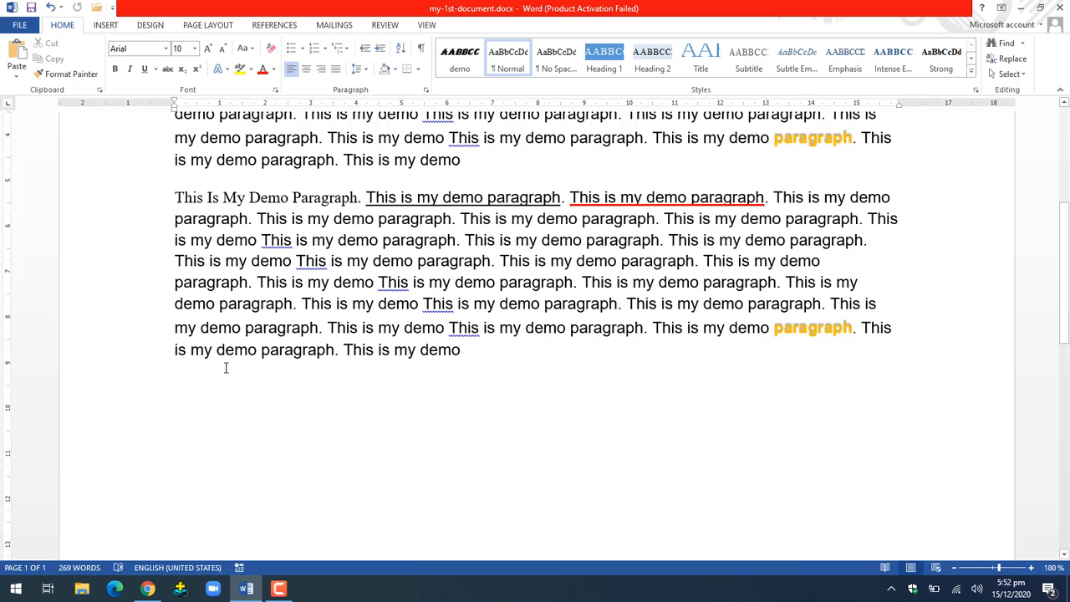
pyautogui.click(17, 52)
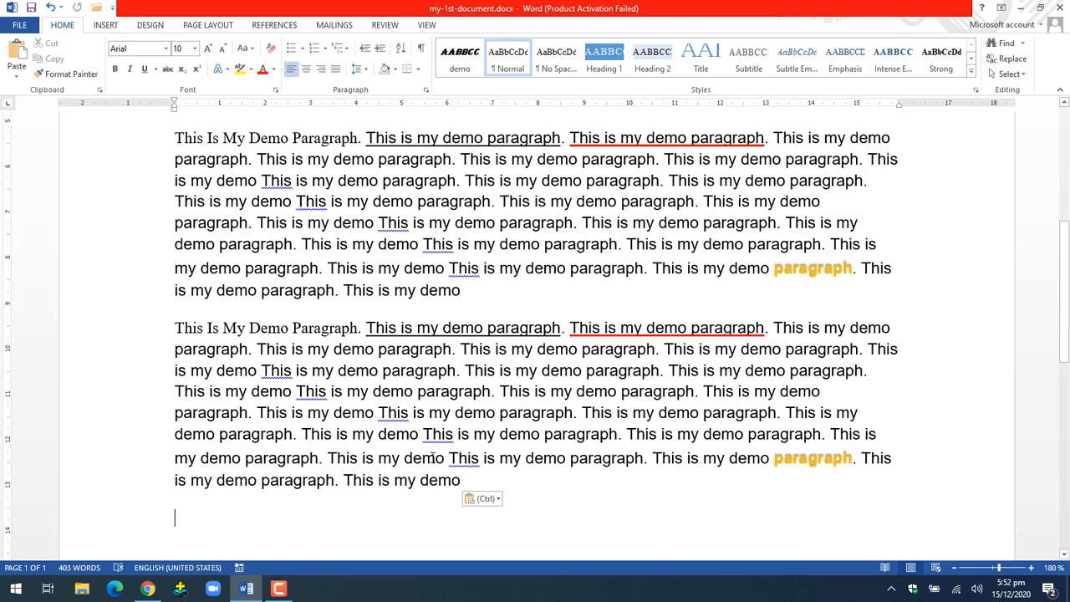
# Step: Use Format Painter to copy the heading's bold, yellow-highlighted formatting onto the word "Demo" in the first paragraph's opening sentence
pyautogui.scroll(5, 580, 421)
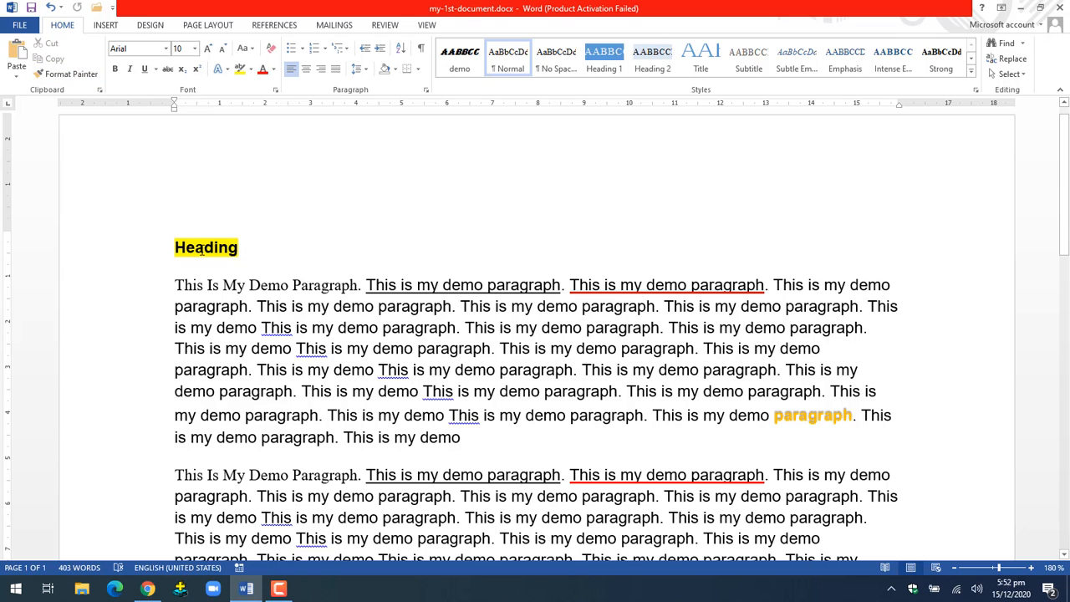
pyautogui.click(176, 248)
pyautogui.doubleClick(261, 285)
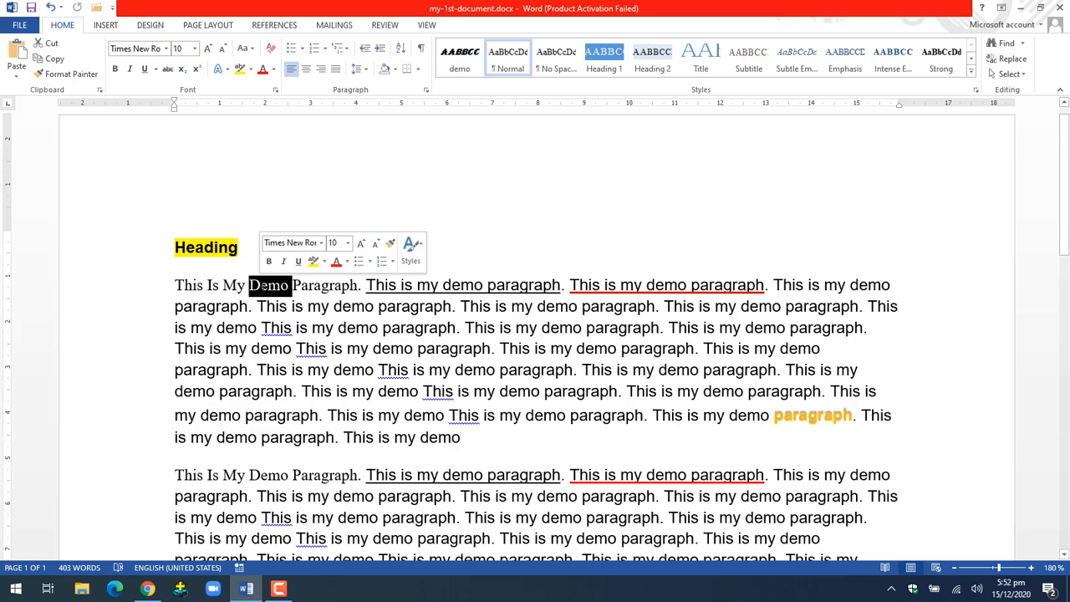
pyautogui.click(227, 253)
pyautogui.moveTo(240, 248); pyautogui.dragTo(174, 249)
pyautogui.click(71, 75)
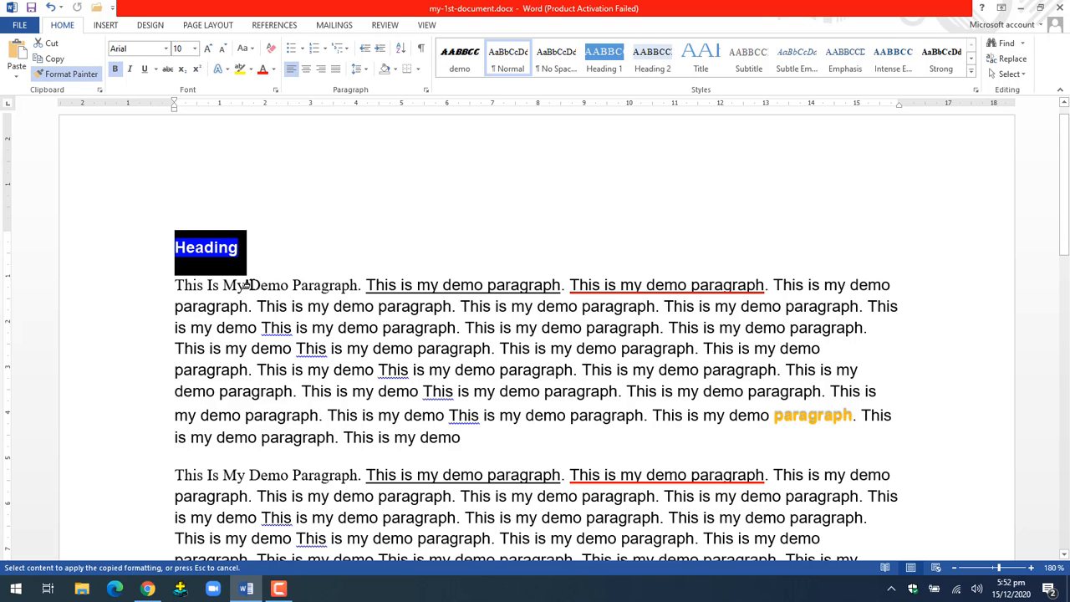
pyautogui.moveTo(249, 285); pyautogui.dragTo(294, 285)
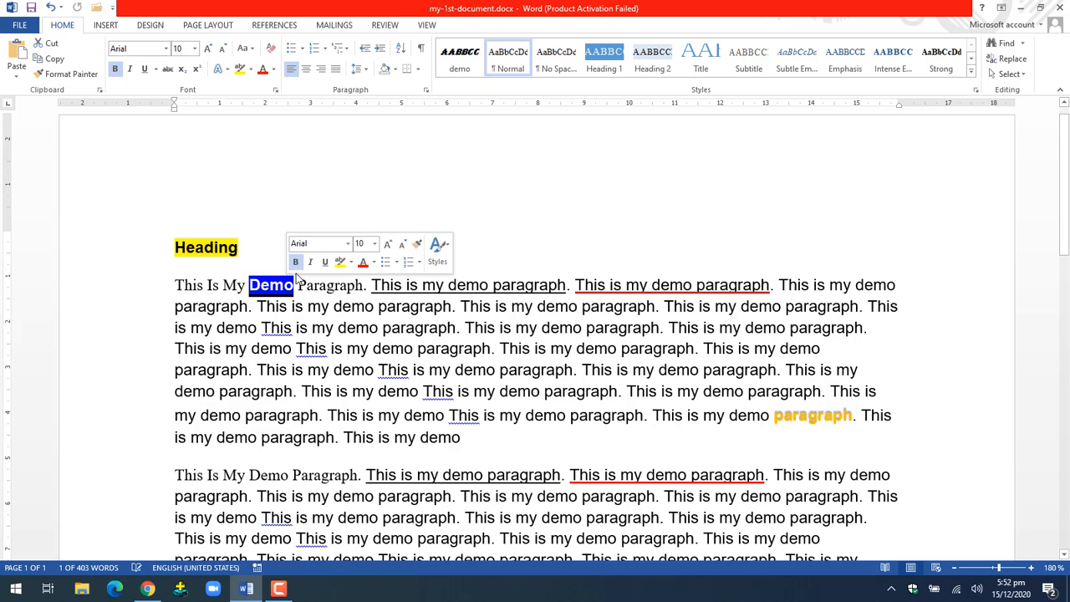
pyautogui.click(301, 212)
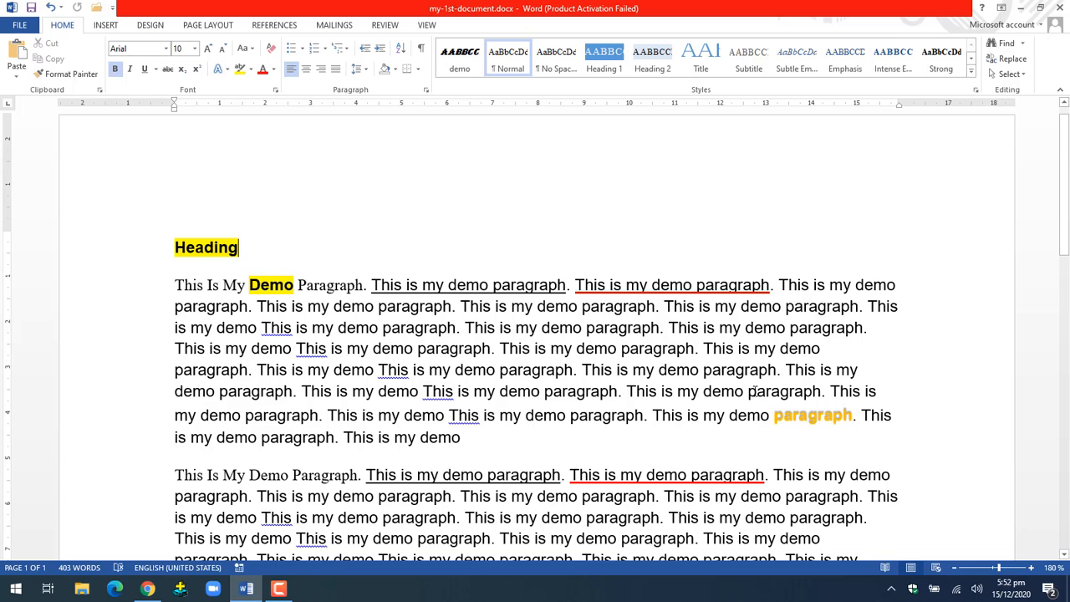
# Step: Use Format Painter to copy the orange "paragraph" text's formatting onto the letters "aragraph" in the line directly above it
pyautogui.moveTo(773, 414); pyautogui.dragTo(852, 415)
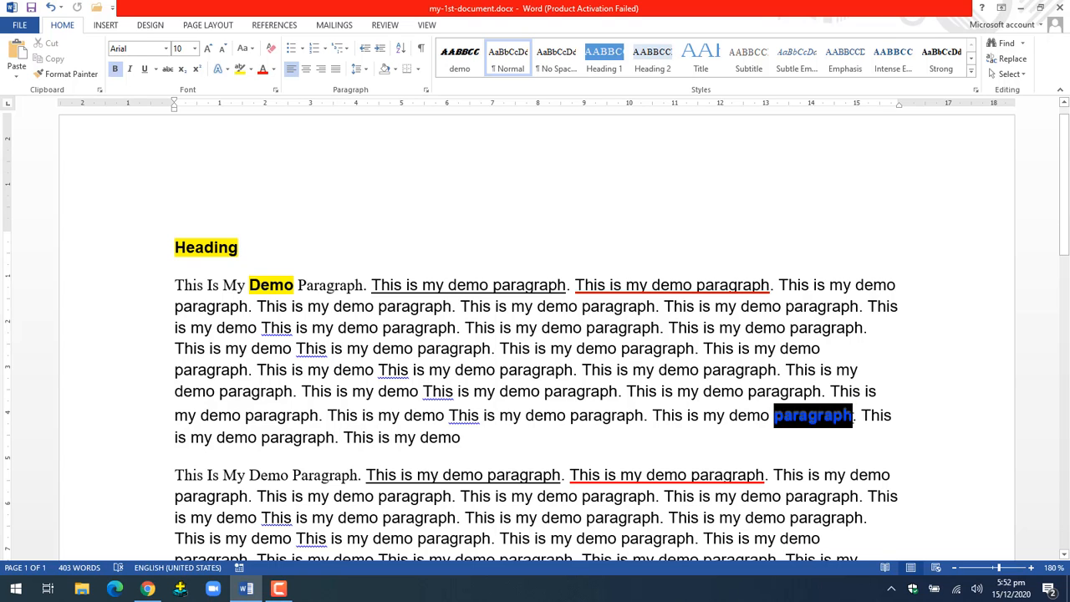
pyautogui.click(66, 74)
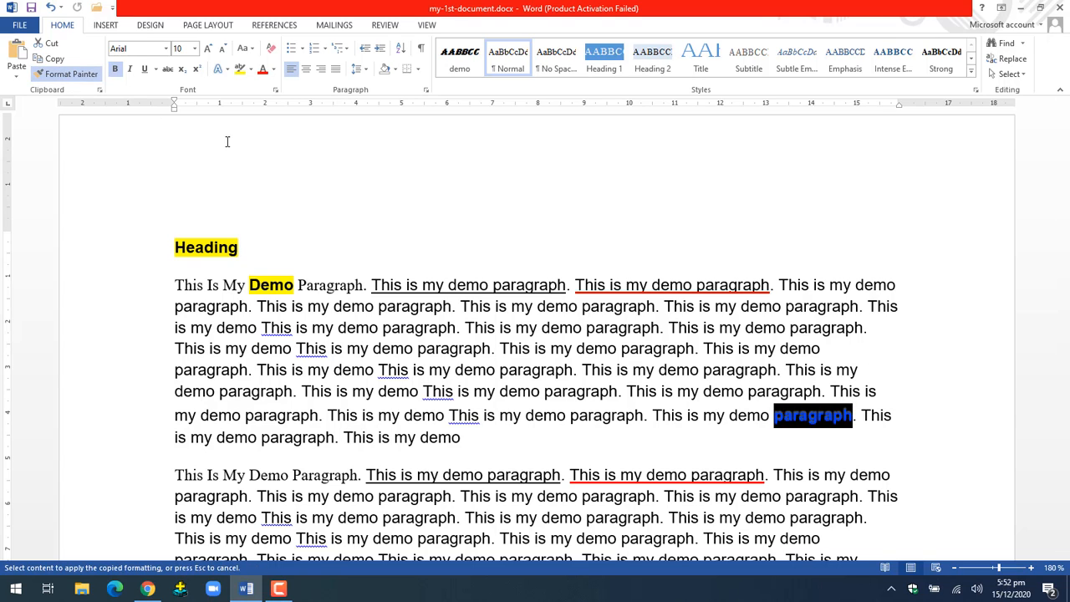
pyautogui.moveTo(757, 391); pyautogui.dragTo(820, 393)
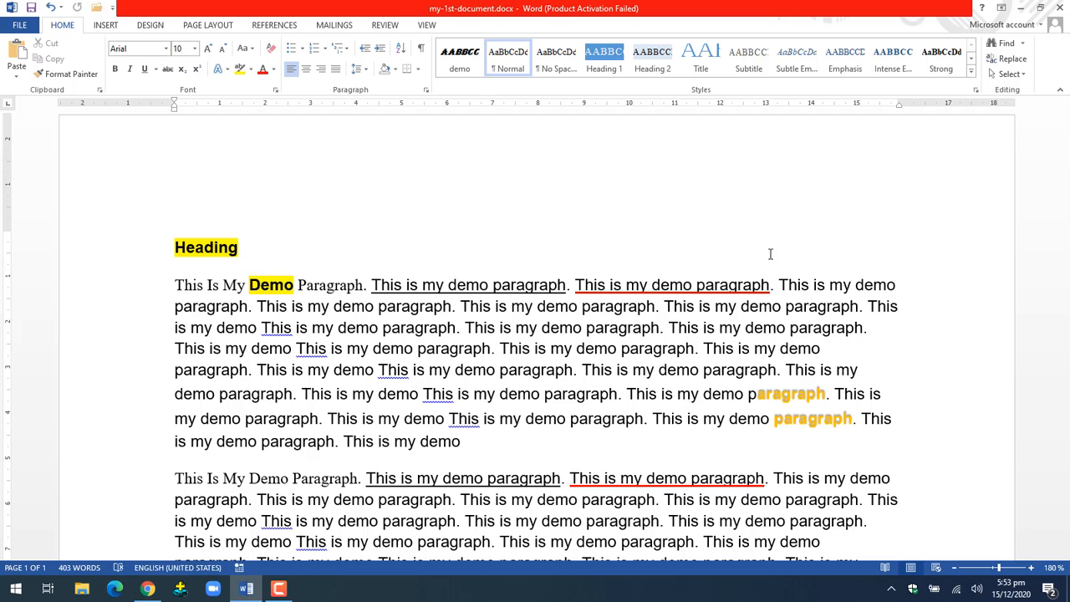
pyautogui.click(288, 589)
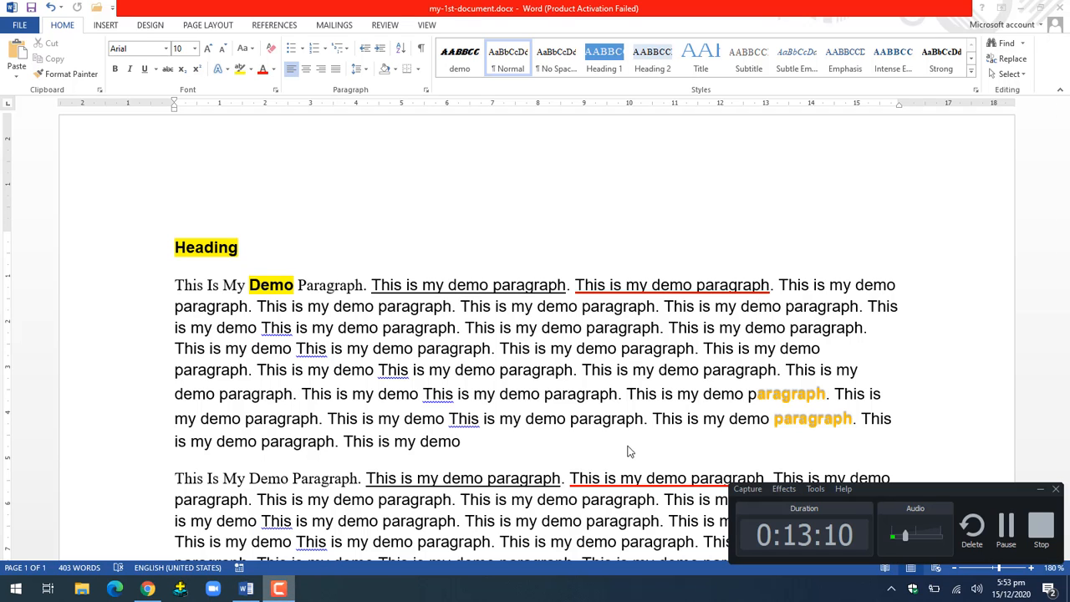